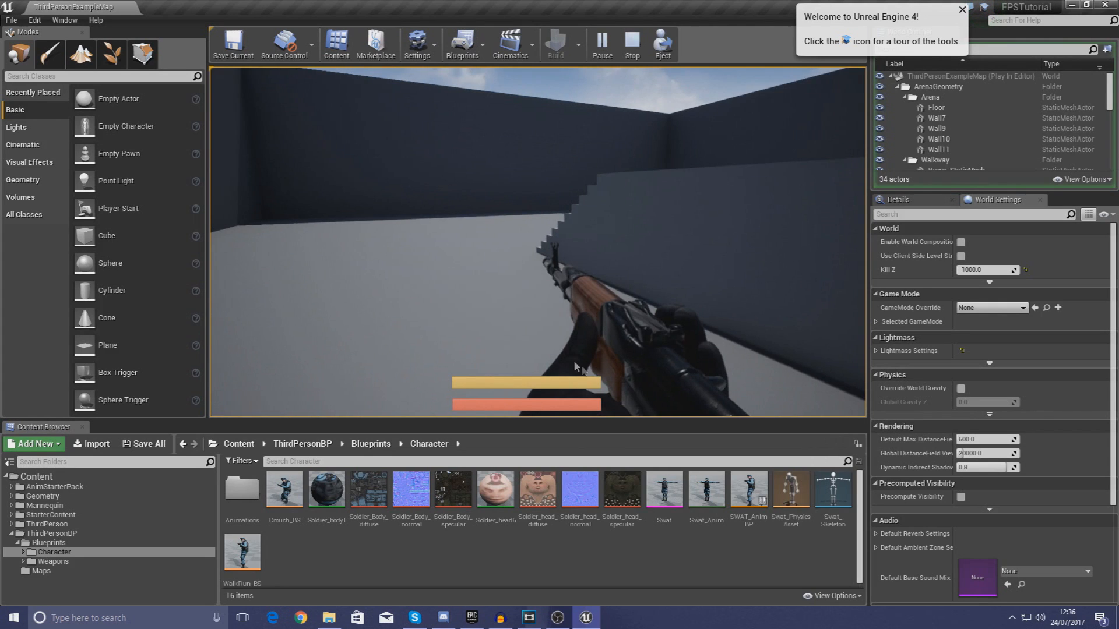
Stop the play session and open the SWAT_AnimBP animation blueprint from the Character folder.
{"action": "key", "text": "Escape"}
{"action": "double_click", "coordinate": [282, 513]}
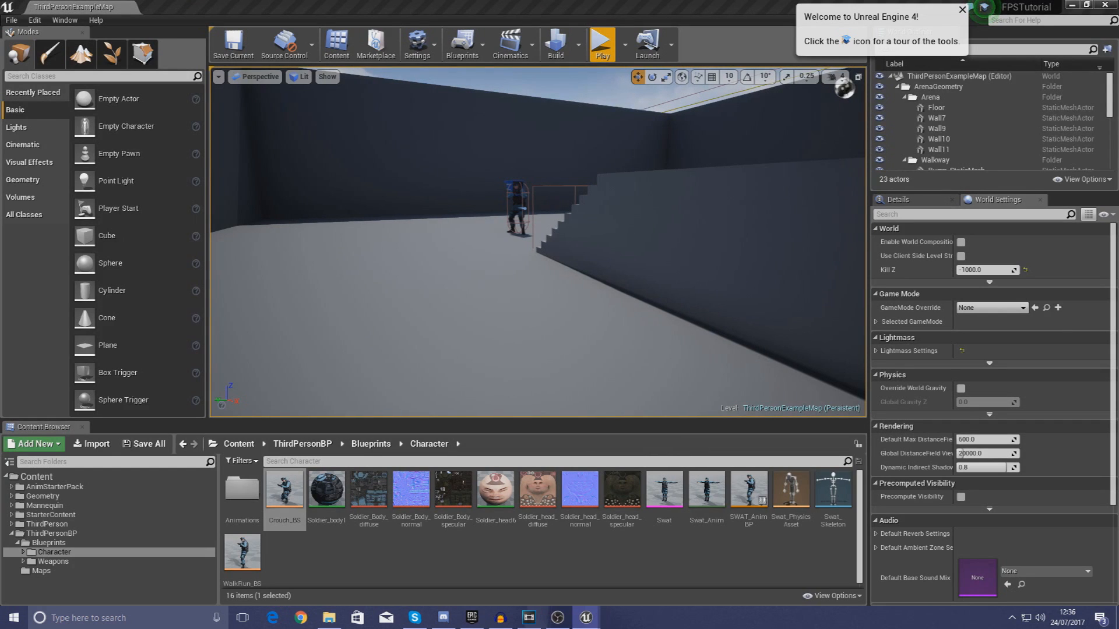
{"action": "double_click", "coordinate": [739, 501]}
{"action": "left_click", "coordinate": [752, 501]}
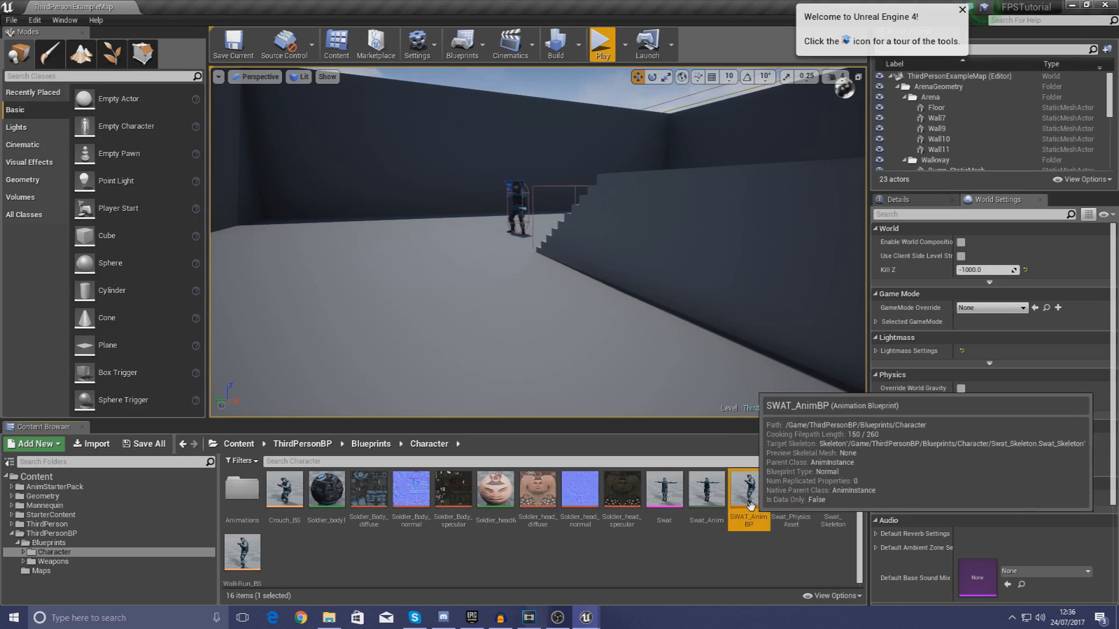
{"action": "double_click", "coordinate": [749, 492]}
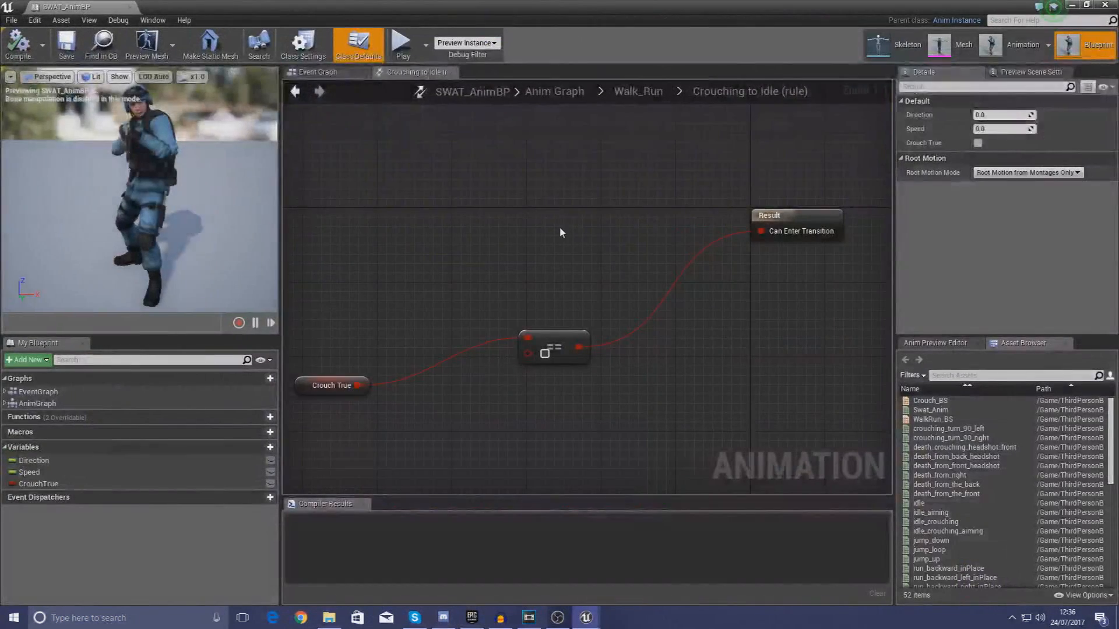
Preview the character's animation at Speed 300 and with Crouch True enabled, and close the animation blueprint.
{"action": "left_click", "coordinate": [924, 344]}
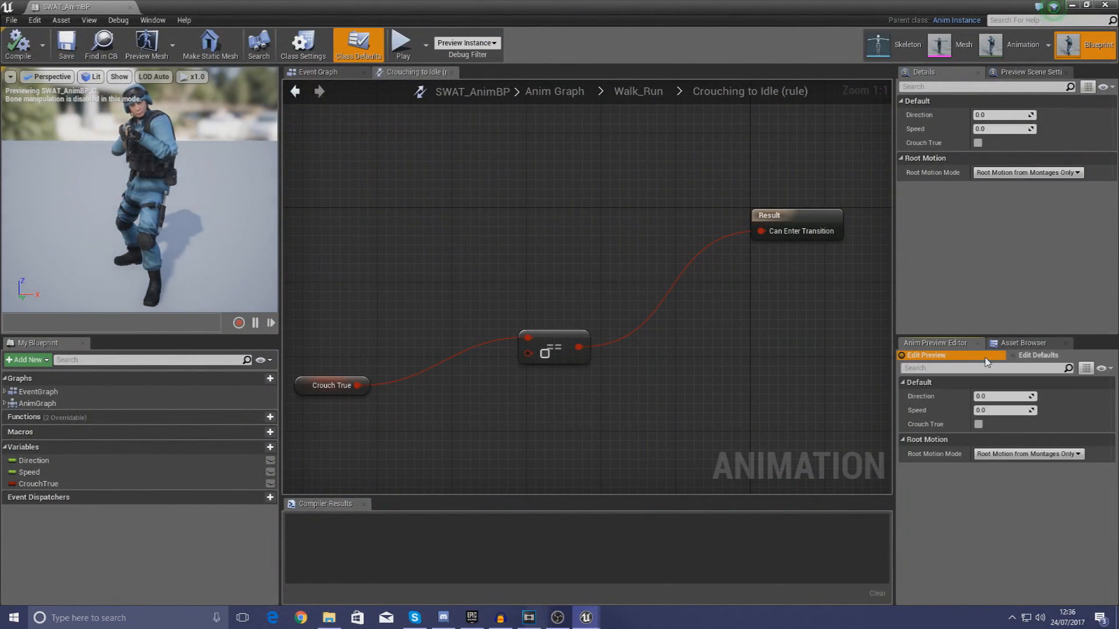
{"action": "right_click_drag", "start_coordinate": [676, 314], "coordinate": [720, 298]}
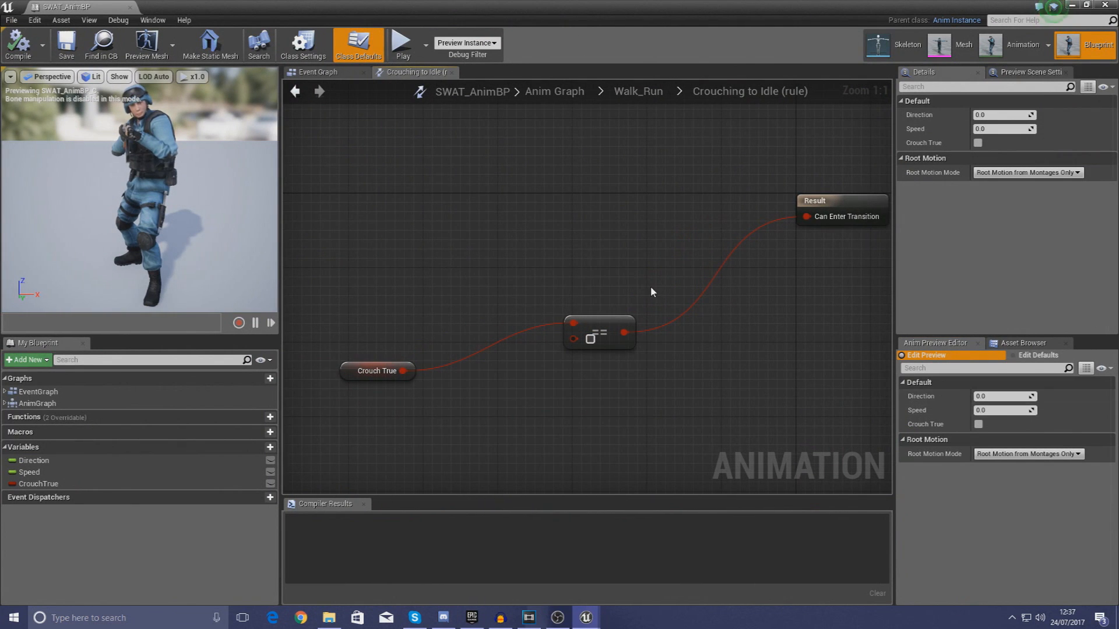
{"action": "right_click_drag", "start_coordinate": [652, 292], "coordinate": [613, 266]}
{"action": "left_click_drag", "start_coordinate": [997, 410], "coordinate": [1000, 411]}
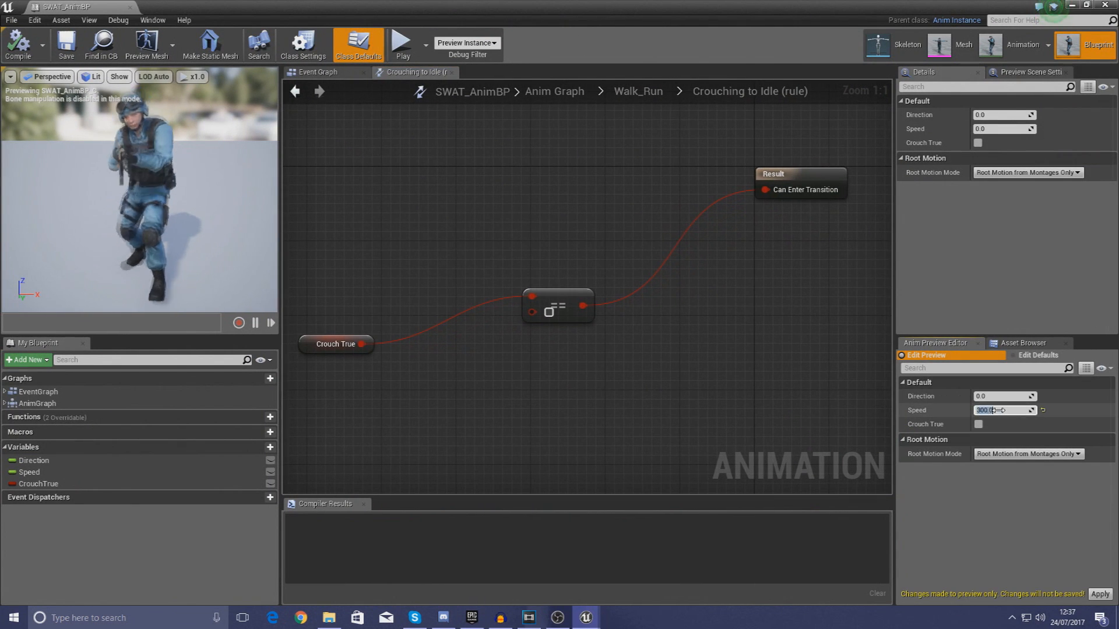
{"action": "key", "text": "Return"}
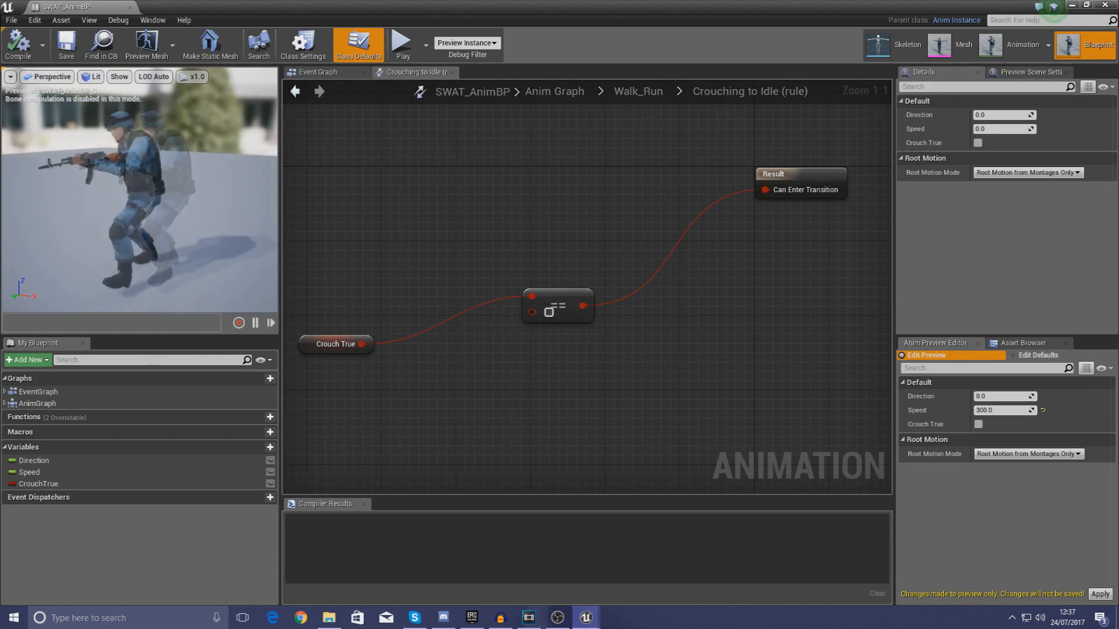
{"action": "left_click", "coordinate": [979, 425]}
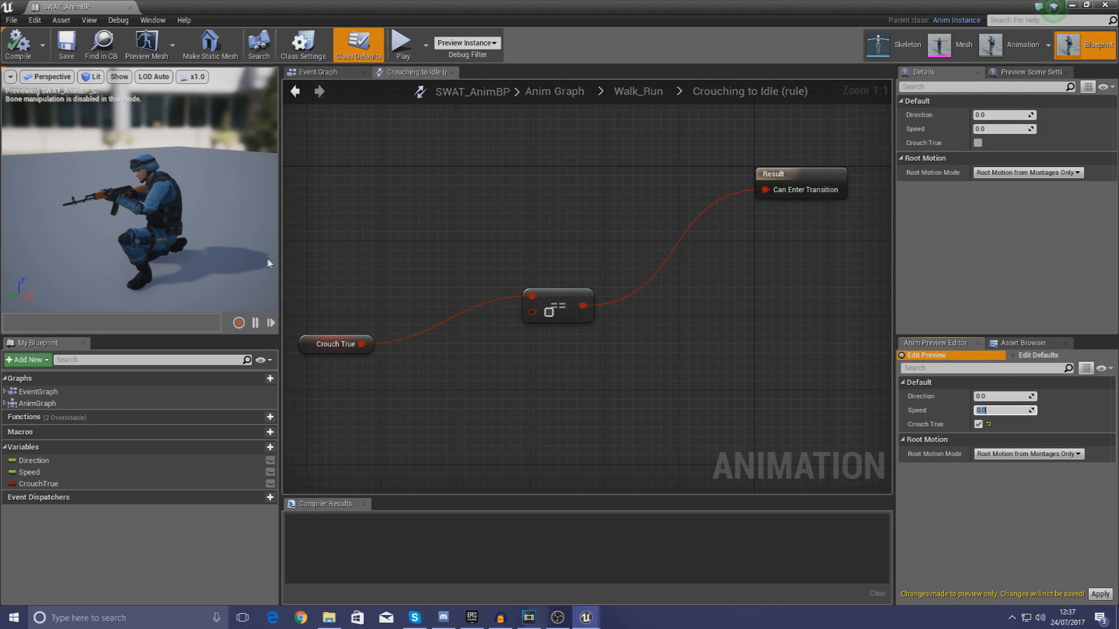
{"action": "left_click", "coordinate": [129, 8]}
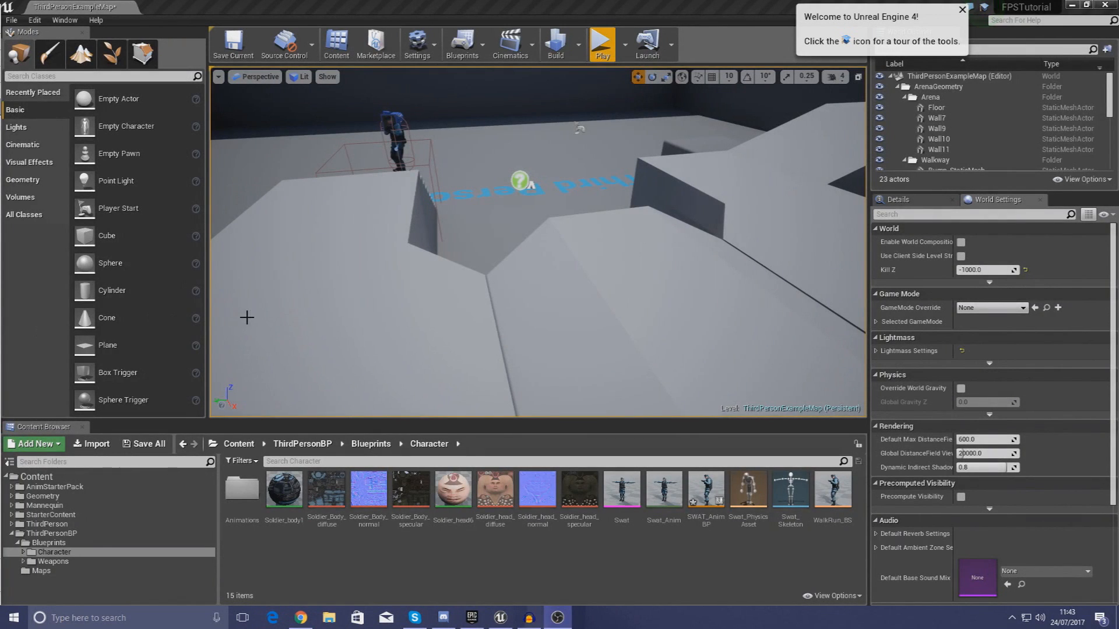
{"action": "right_click_drag", "start_coordinate": [271, 317], "coordinate": [128, 309]}
{"action": "key", "text": "w"}
{"action": "right_click_drag", "start_coordinate": [537, 242], "coordinate": [506, 215]}
{"action": "key", "text": "d"}
{"action": "key", "text": "a"}
{"action": "key", "text": "a"}
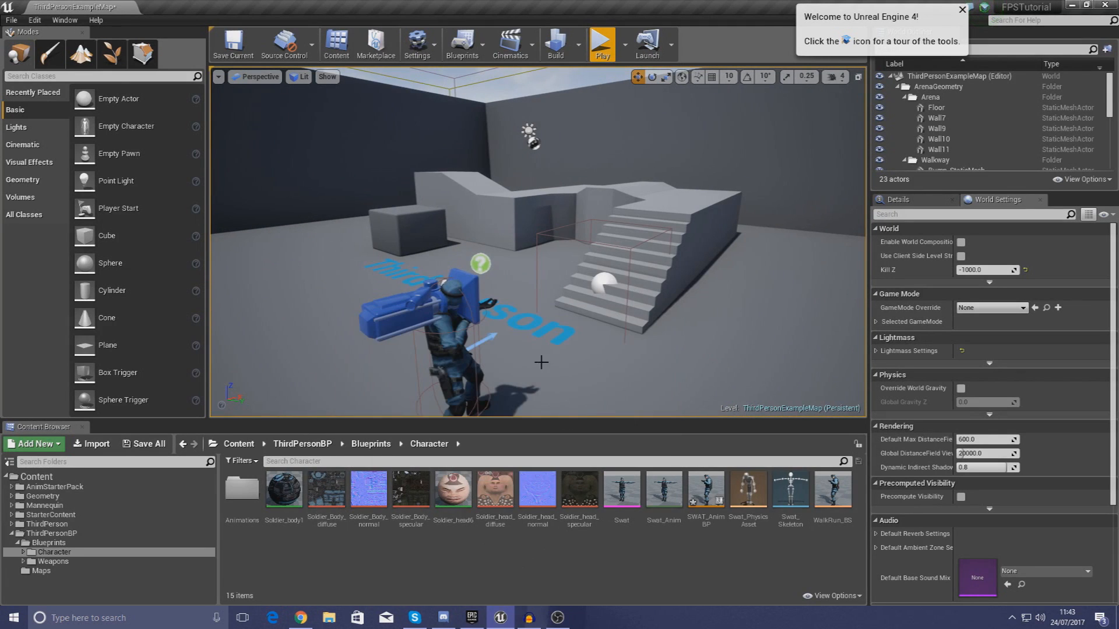
Create a Blend Space for Swat_Skeleton in the Character folder and name it Crouch_BS.
{"action": "right_click", "coordinate": [504, 560]}
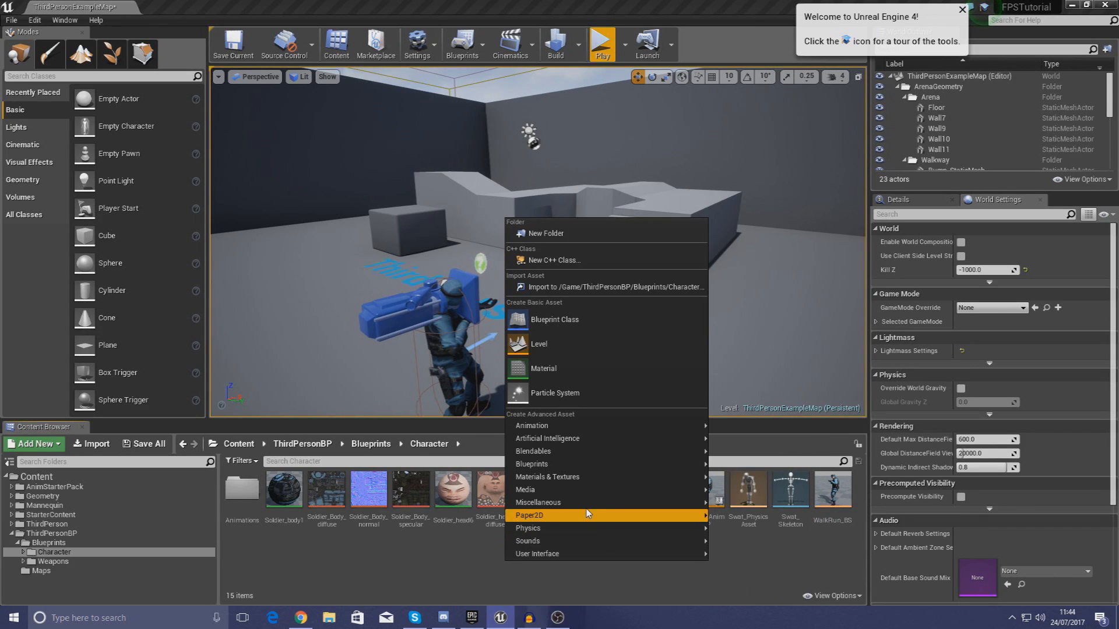
{"action": "mouse_move", "coordinate": [587, 507]}
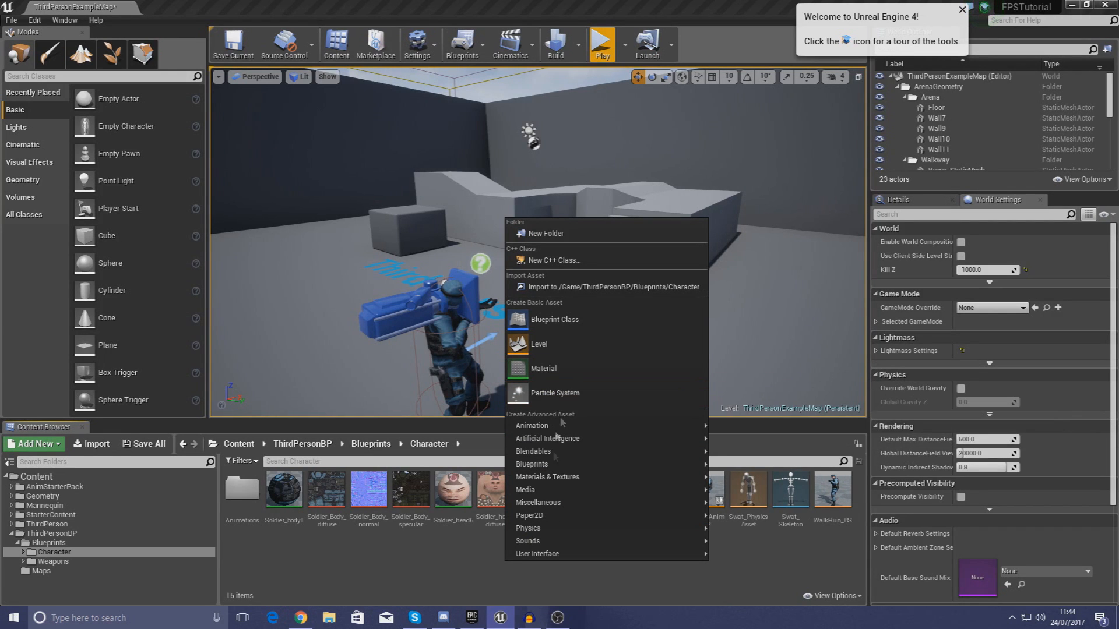
{"action": "mouse_move", "coordinate": [556, 433]}
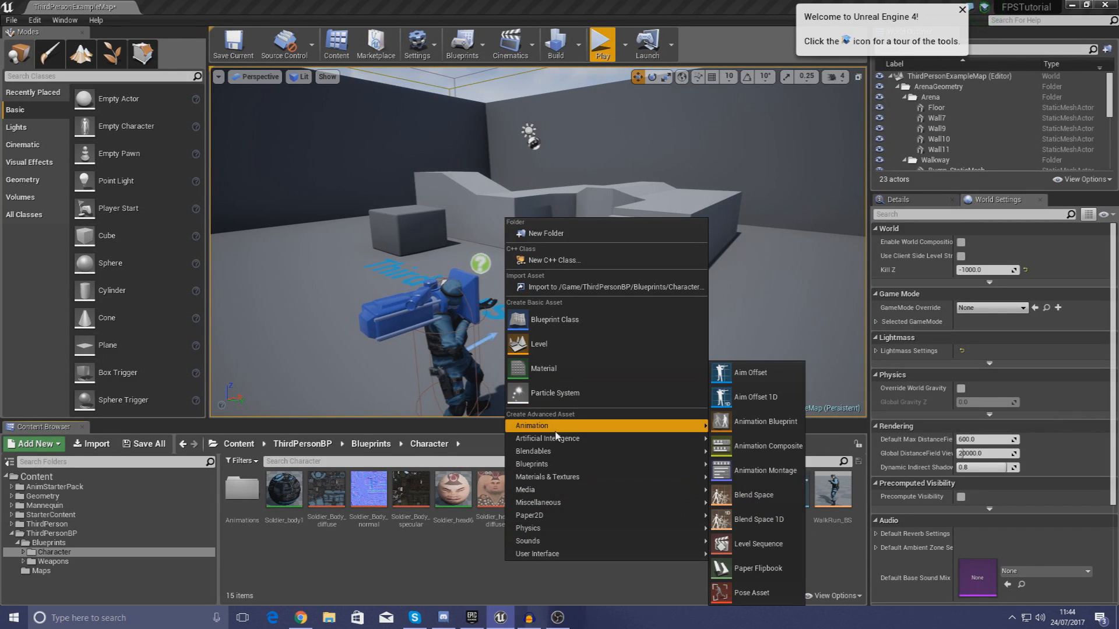
{"action": "left_click", "coordinate": [758, 496]}
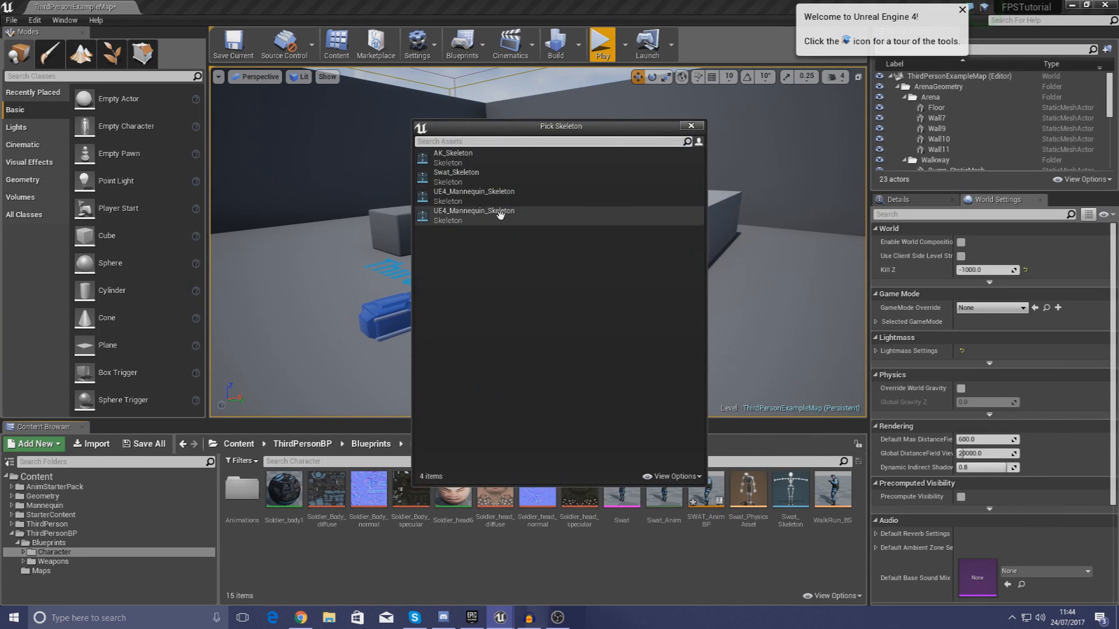
{"action": "left_click", "coordinate": [461, 175]}
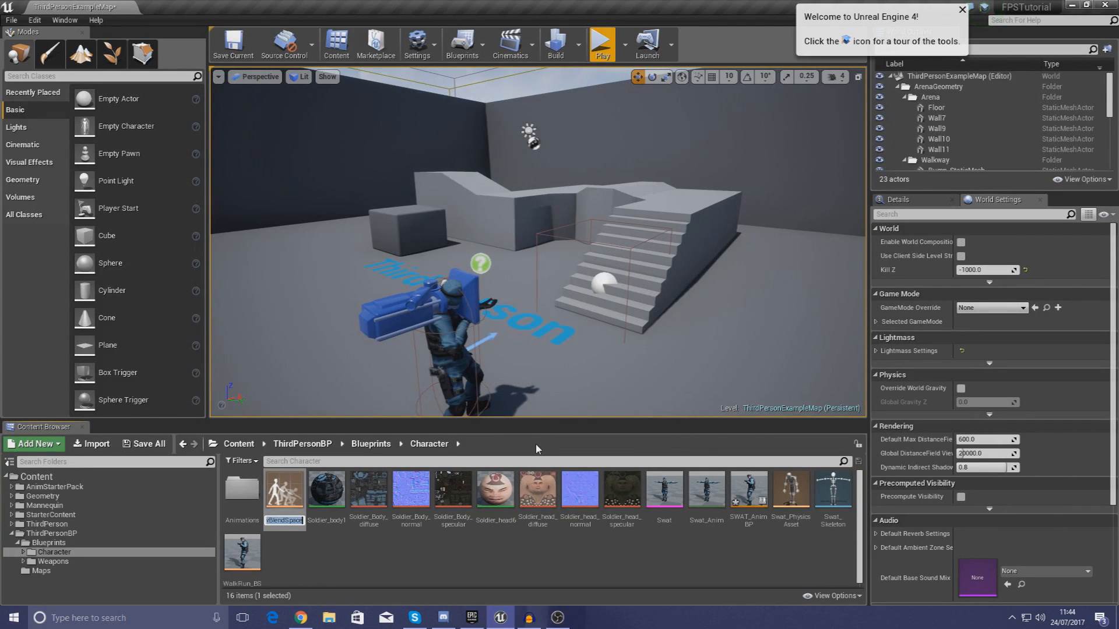
{"action": "type", "text": "Crouch_BS"}
{"action": "key", "text": "Return"}
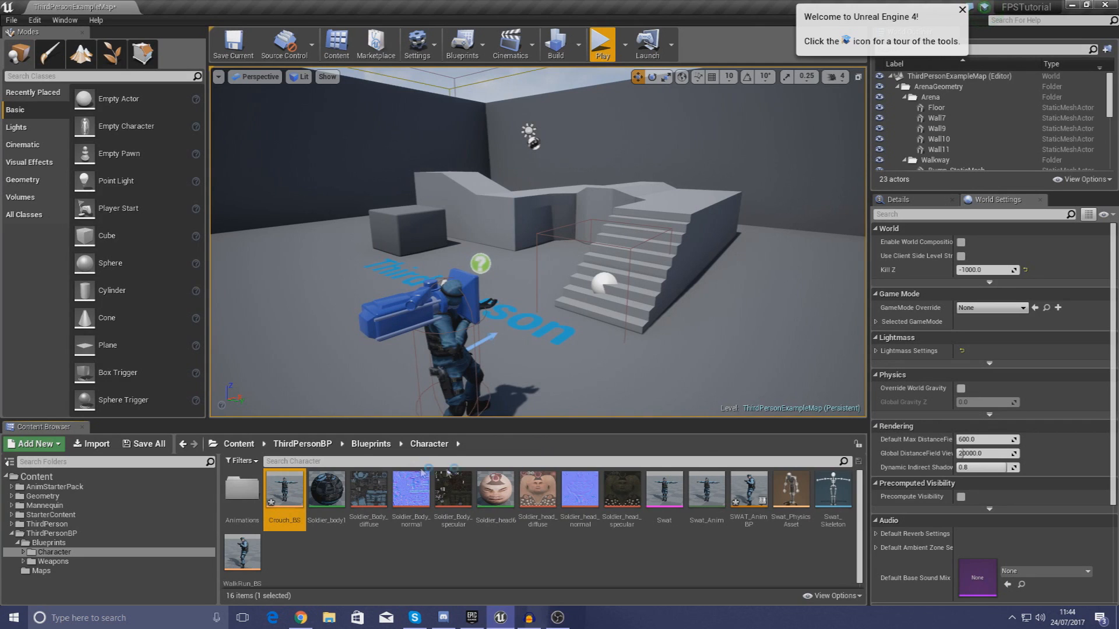
Open Crouch_BS and place the idle_crouching_aiming animation on all five grid points at vertical value 0.
{"action": "double_click", "coordinate": [300, 501]}
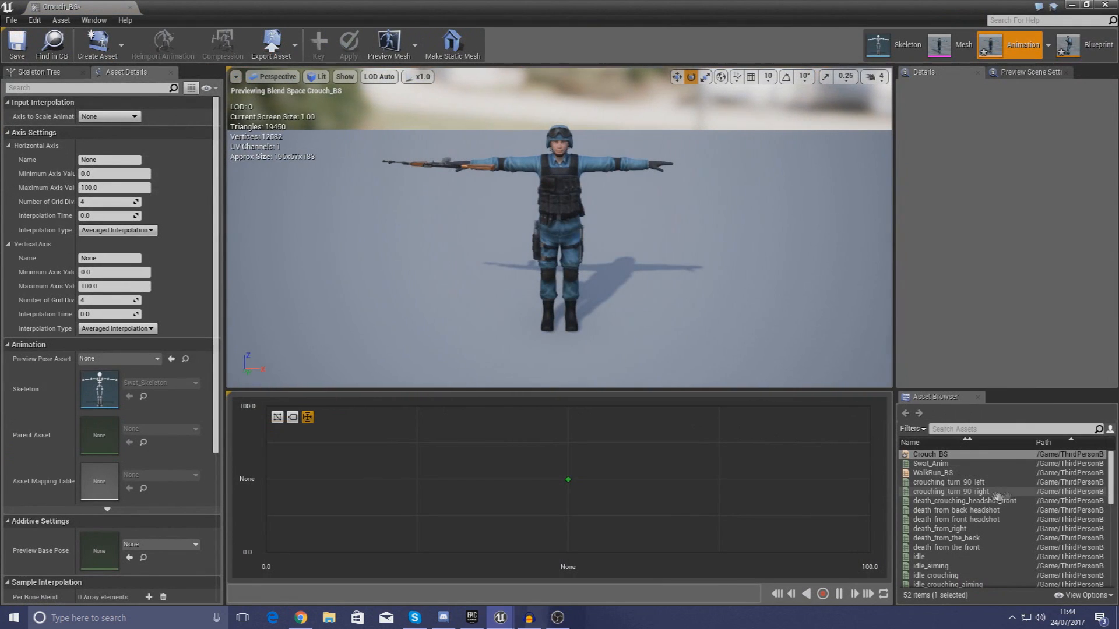
{"action": "left_click_drag", "start_coordinate": [1110, 484], "coordinate": [1090, 501]}
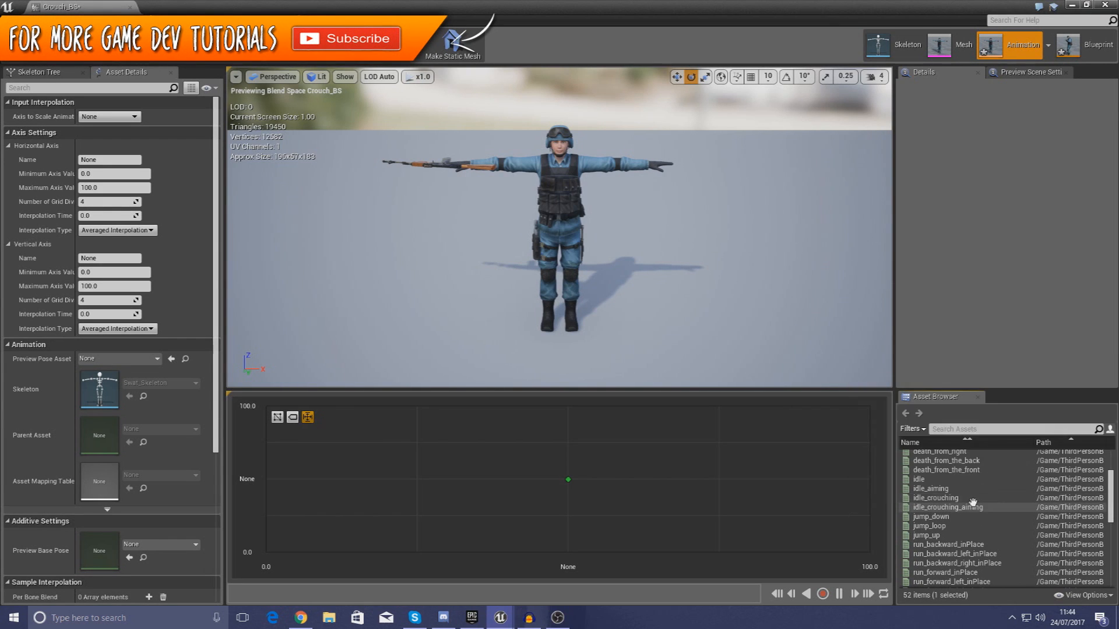
{"action": "left_click_drag", "start_coordinate": [978, 505], "coordinate": [268, 552]}
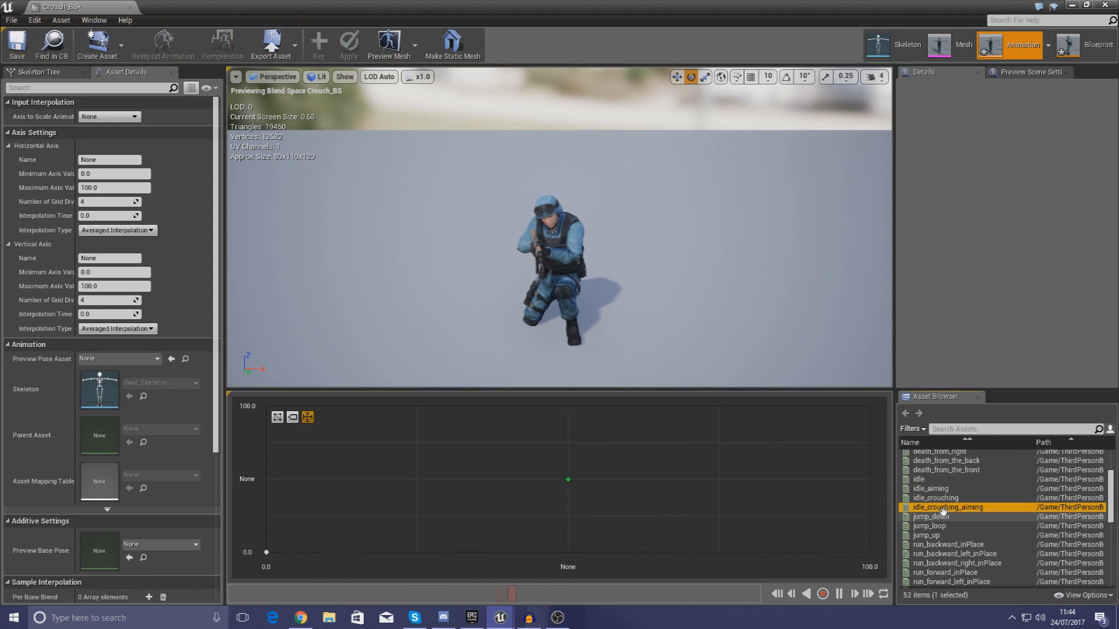
{"action": "left_click_drag", "start_coordinate": [944, 507], "coordinate": [418, 551]}
{"action": "left_click_drag", "start_coordinate": [950, 507], "coordinate": [569, 552]}
{"action": "left_click_drag", "start_coordinate": [1012, 512], "coordinate": [719, 552]}
{"action": "left_click_drag", "start_coordinate": [994, 507], "coordinate": [870, 552]}
{"action": "key", "text": "d"}
{"action": "mouse_move", "coordinate": [536, 281]}
{"action": "right_mouse_down"}
{"action": "mouse_move", "coordinate": [420, 282]}
{"action": "mouse_move", "coordinate": [542, 265]}
{"action": "mouse_move", "coordinate": [542, 288]}
{"action": "mouse_move", "coordinate": [551, 283]}
{"action": "right_mouse_up"}
{"action": "key", "text": "w"}
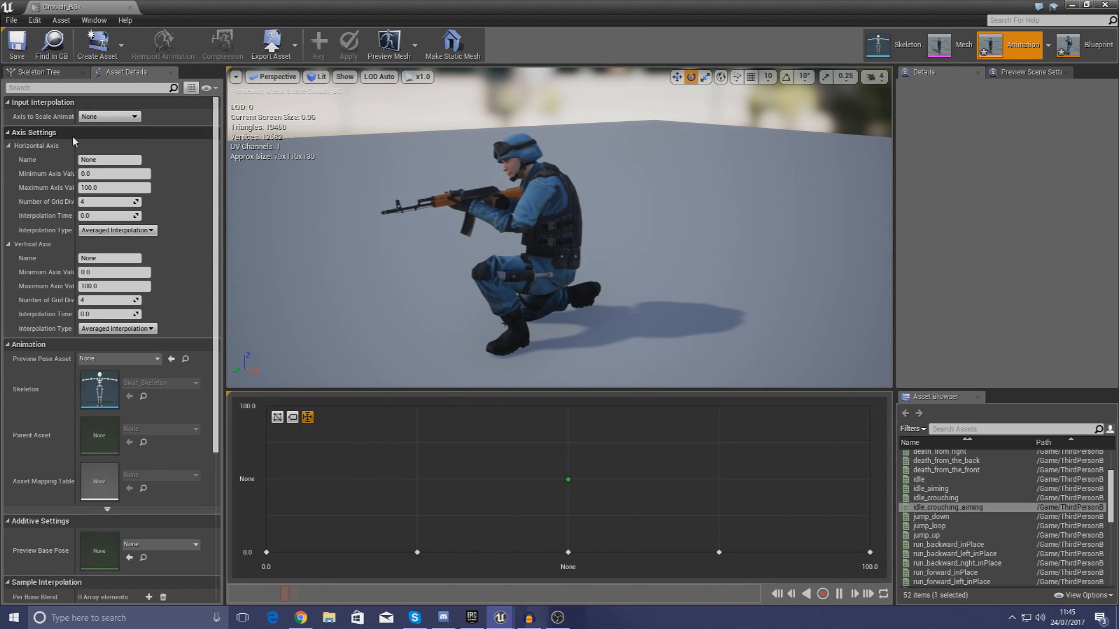
Name the blend space's horizontal axis Direction and its vertical axis Speed.
{"action": "left_click", "coordinate": [120, 159]}
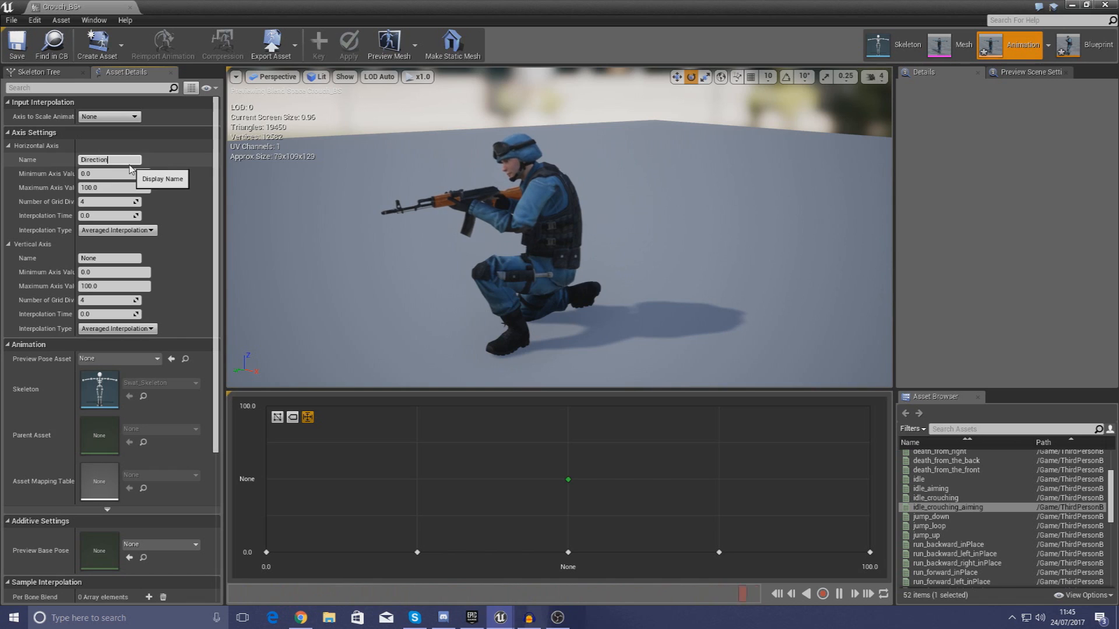
{"action": "left_click", "coordinate": [111, 258]}
{"action": "double_click", "coordinate": [126, 259]}
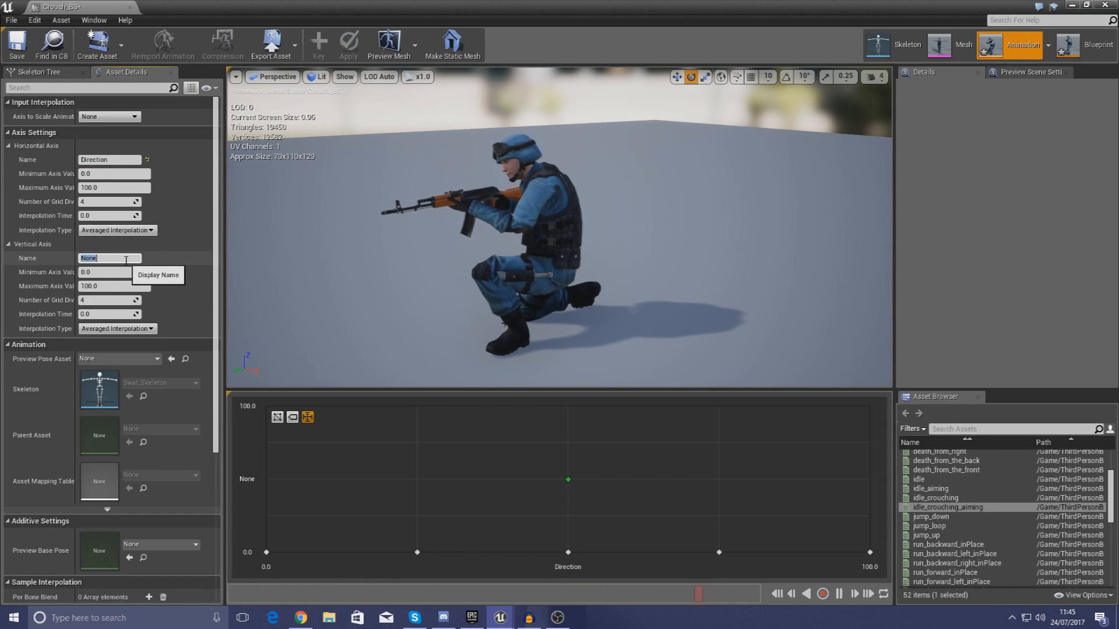
{"action": "type", "text": "Speed"}
{"action": "key", "text": "Return"}
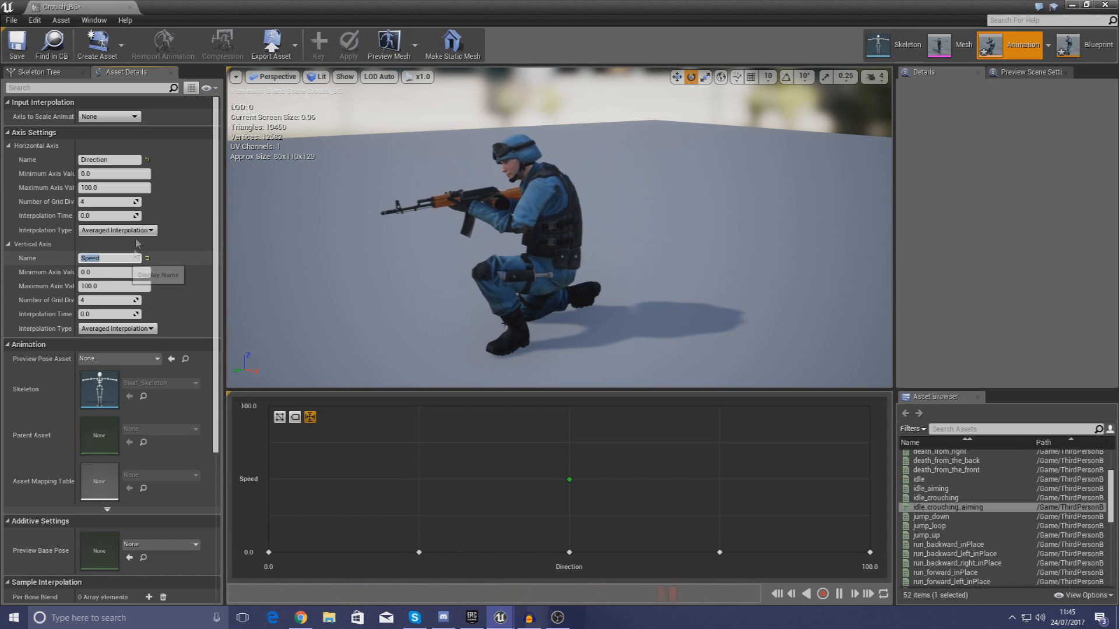
Set the Direction axis range to -180 to 180 and the Speed axis maximum to 300.
{"action": "left_click", "coordinate": [114, 174]}
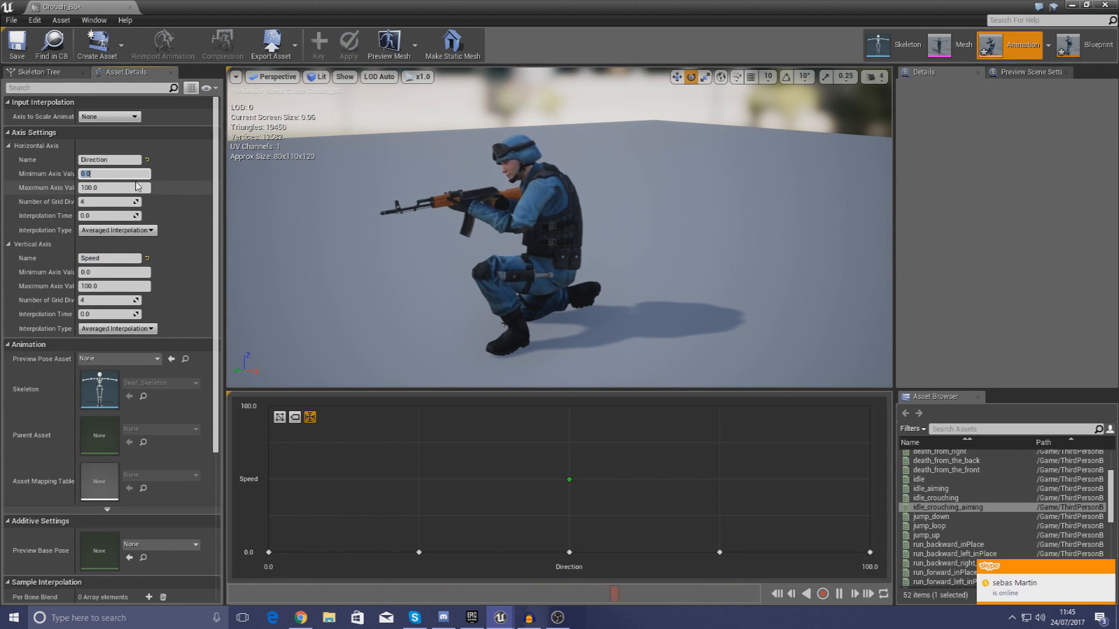
{"action": "type", "text": "-180"}
{"action": "left_click", "coordinate": [138, 186]}
{"action": "type", "text": "1"}
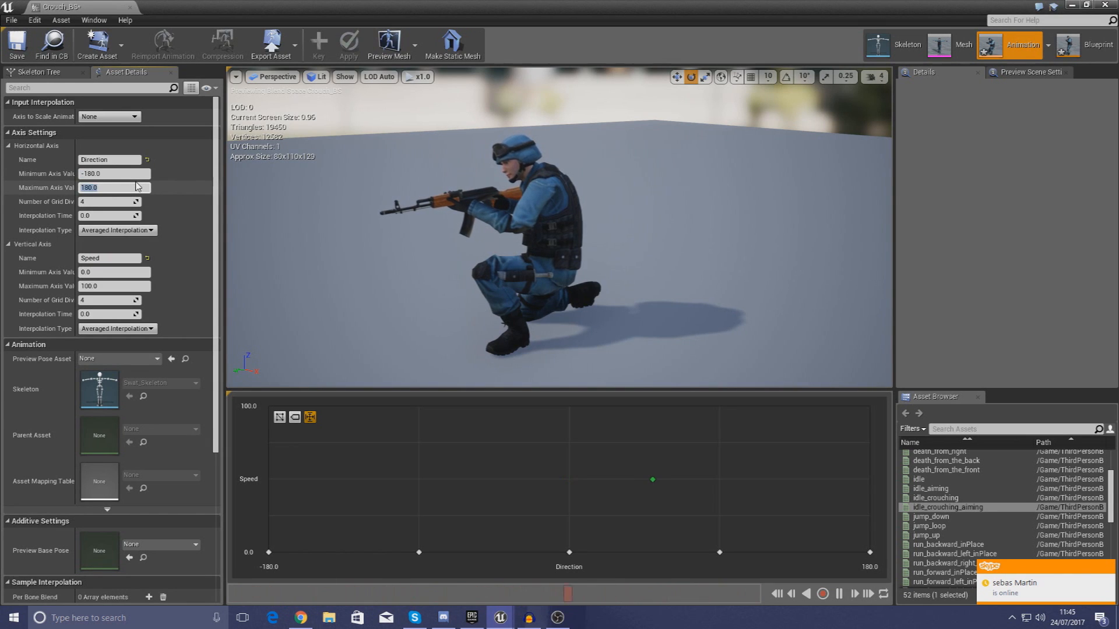
{"action": "left_click", "coordinate": [107, 286]}
{"action": "left_click", "coordinate": [121, 286]}
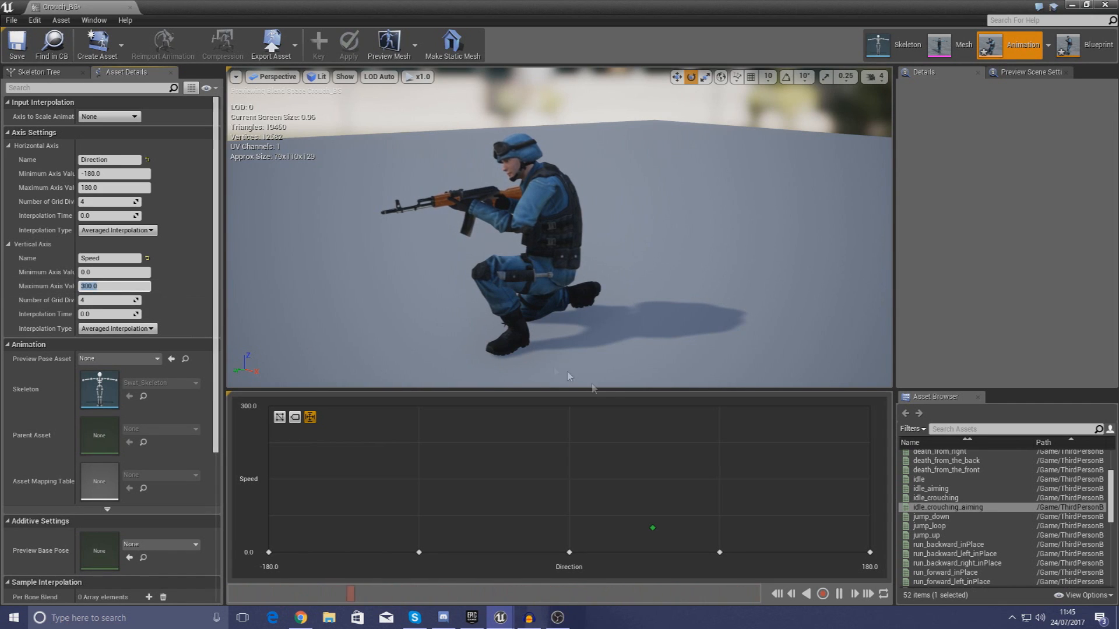
At Speed 300, place walk_crouching_forward_inPlace at Direction 0, walk_crouching_forward_left_inPlace at -90 and walk_crouching_forward_right_inPlace at 90.
{"action": "scroll", "coordinate": [1002, 513], "scroll_direction": "down", "scroll_amount": 5}
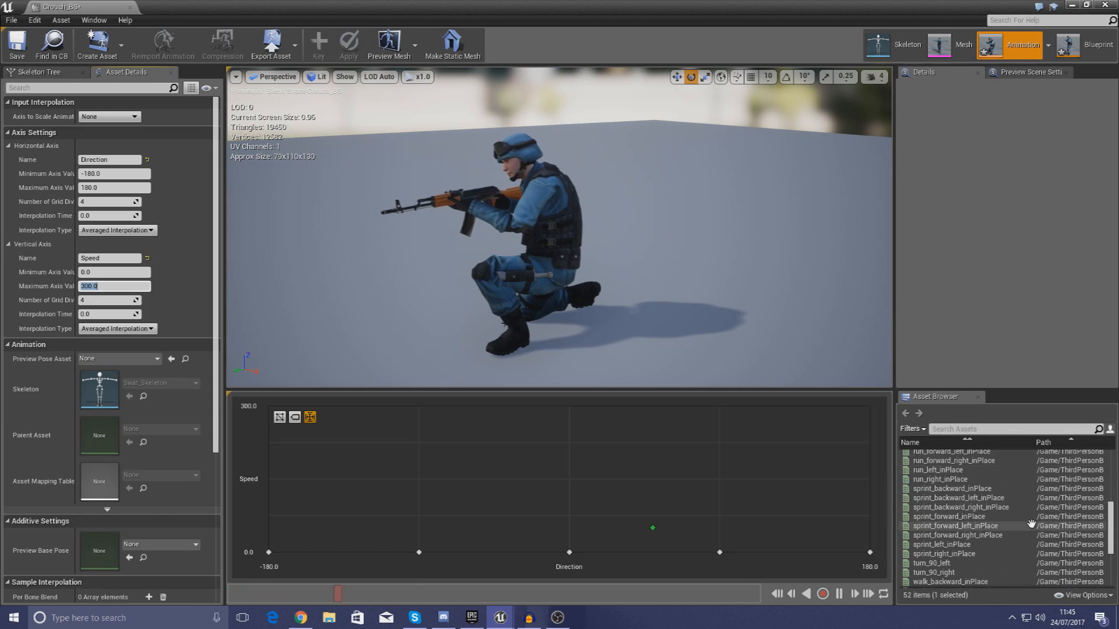
{"action": "scroll", "coordinate": [1026, 521], "scroll_direction": "down", "scroll_amount": 3}
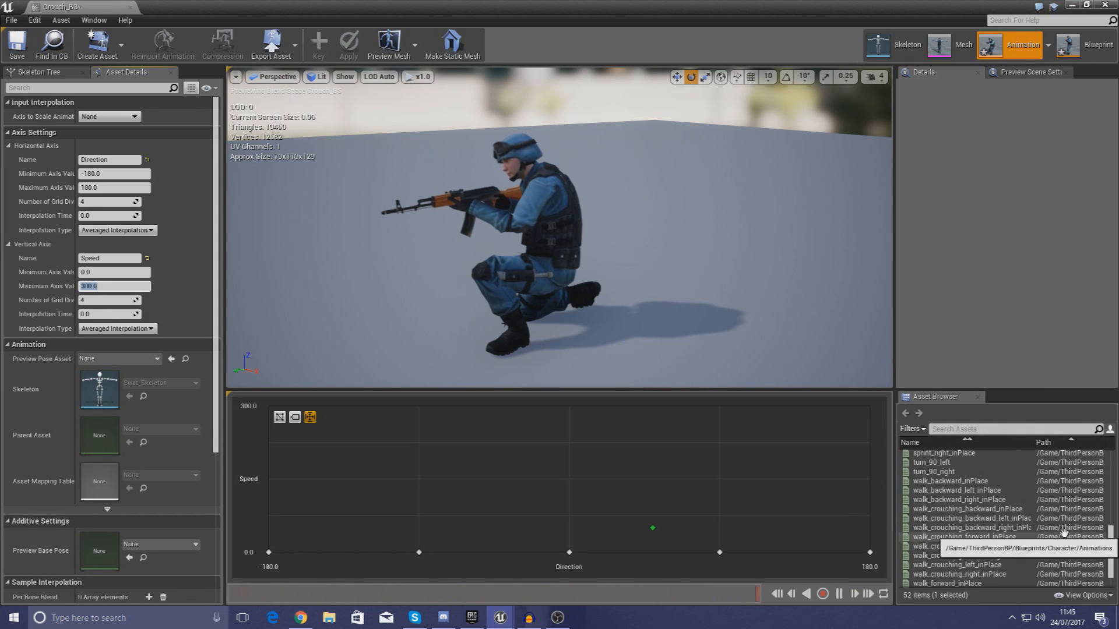
{"action": "left_click_drag", "start_coordinate": [991, 537], "coordinate": [572, 412]}
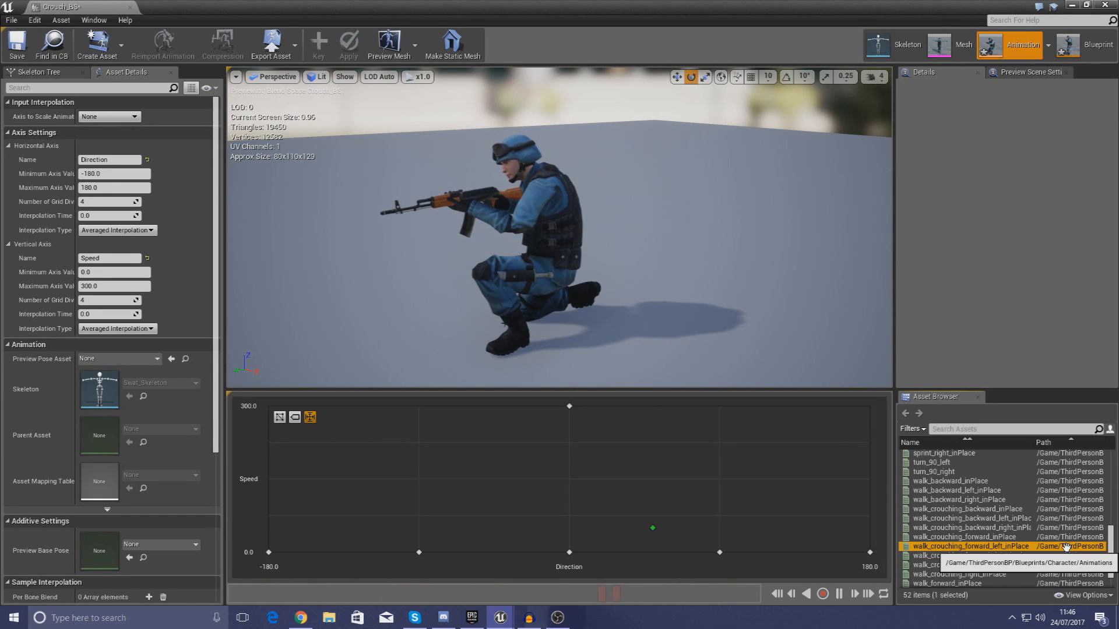
{"action": "left_click_drag", "start_coordinate": [1012, 553], "coordinate": [419, 407]}
{"action": "left_click_drag", "start_coordinate": [994, 556], "coordinate": [720, 406]}
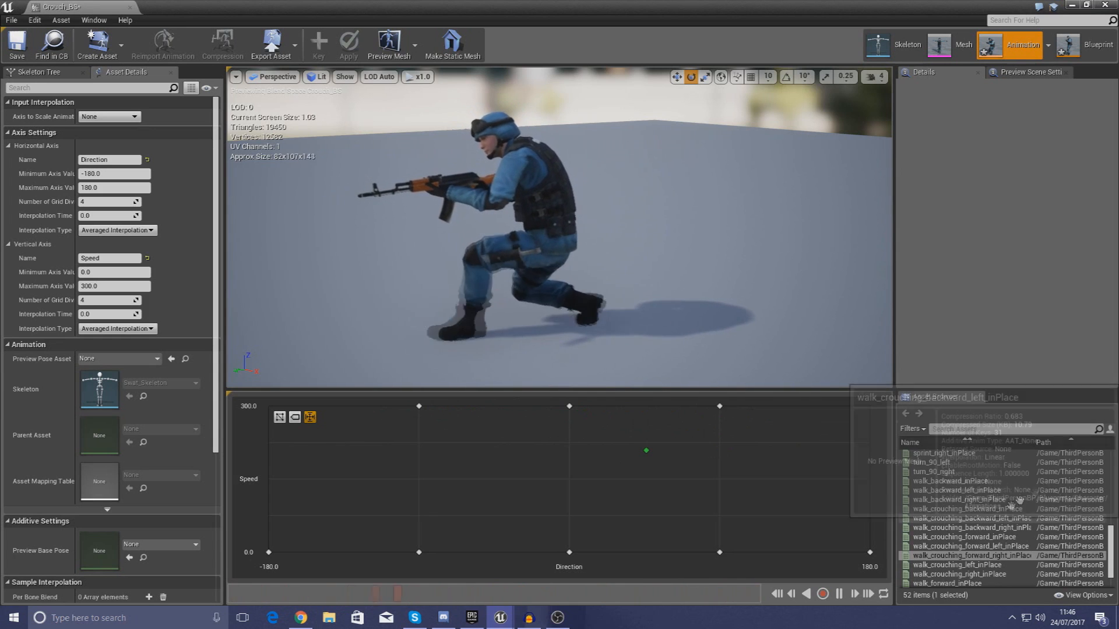
Place walk_crouching_backward_inPlace at Speed 300 for Direction 180 and -180, and preview the blend.
{"action": "left_click_drag", "start_coordinate": [1048, 507], "coordinate": [871, 408]}
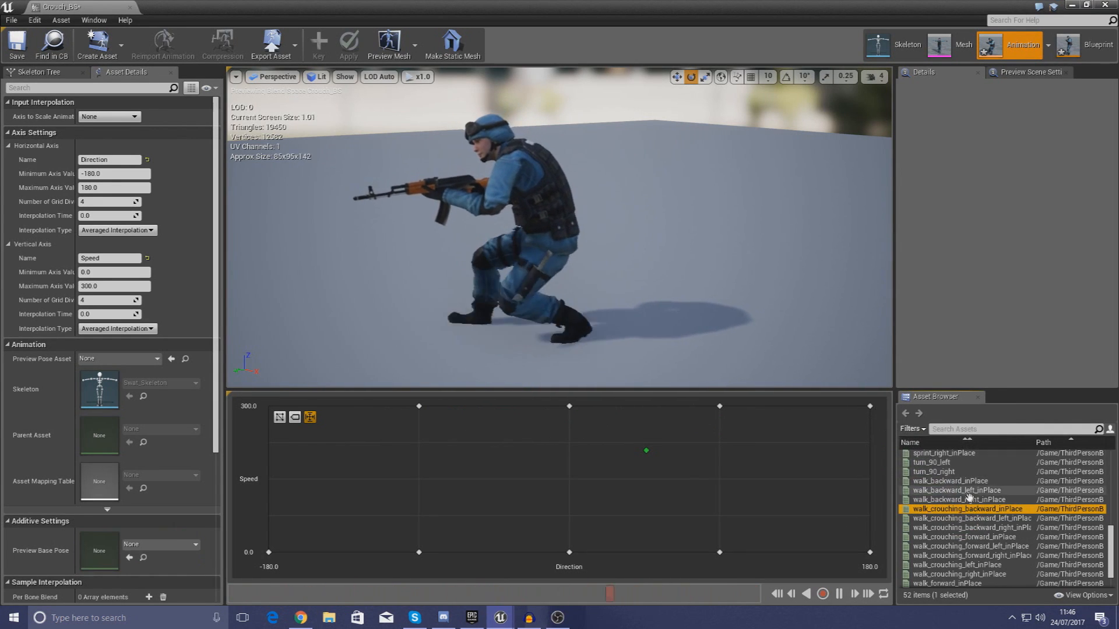
{"action": "left_click_drag", "start_coordinate": [968, 509], "coordinate": [294, 417]}
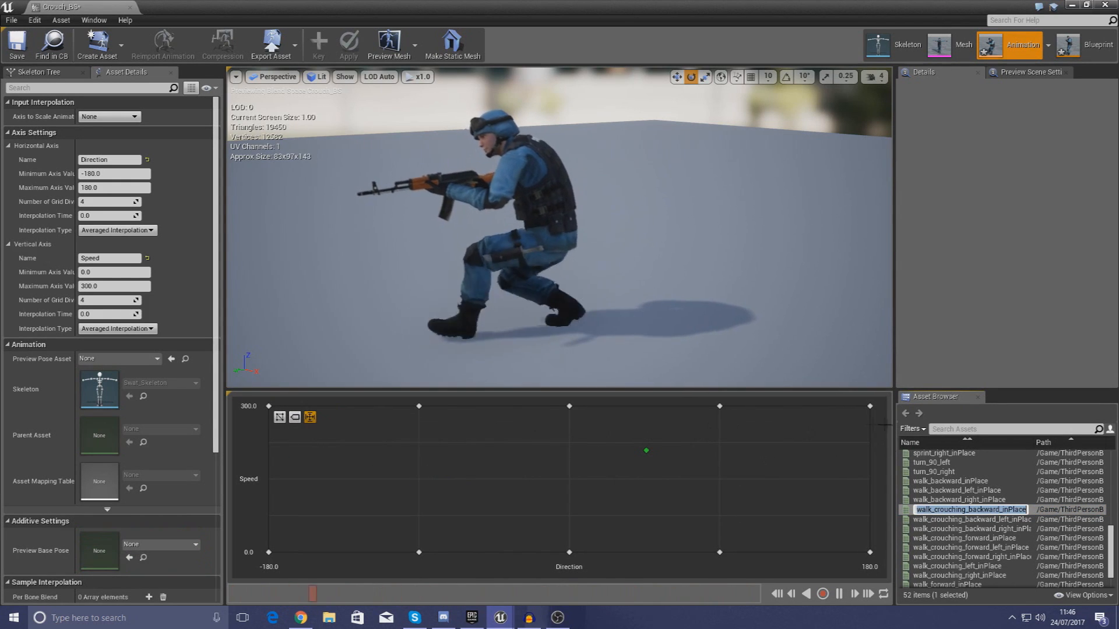
{"action": "left_click_drag", "start_coordinate": [601, 342], "coordinate": [572, 373]}
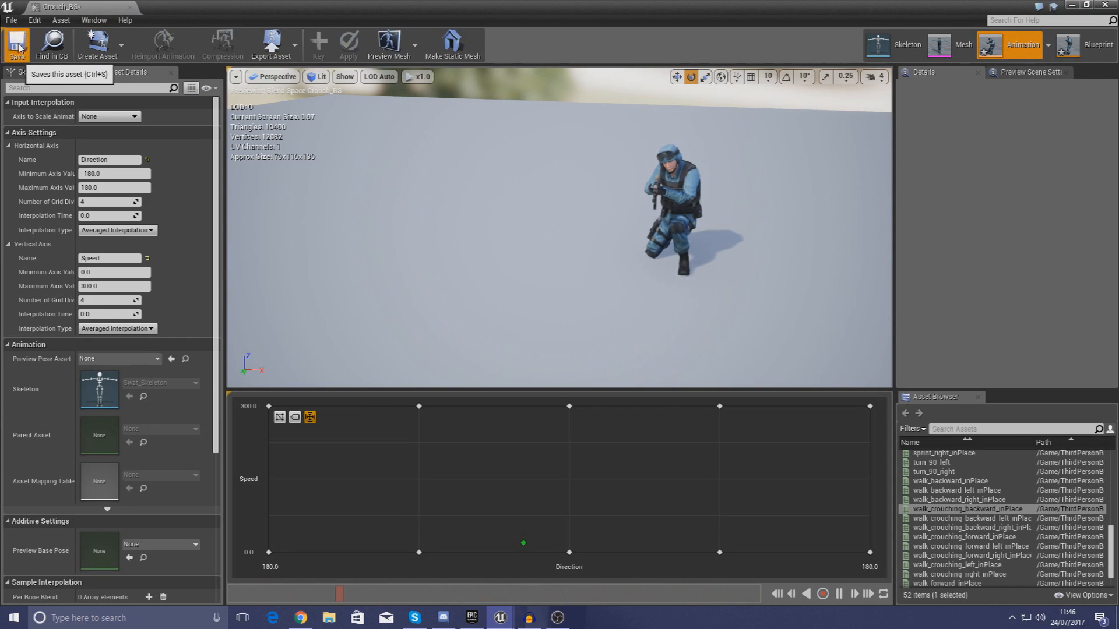
Save the Crouch_BS blend space and close its editor to return to the level.
{"action": "left_click", "coordinate": [125, 14]}
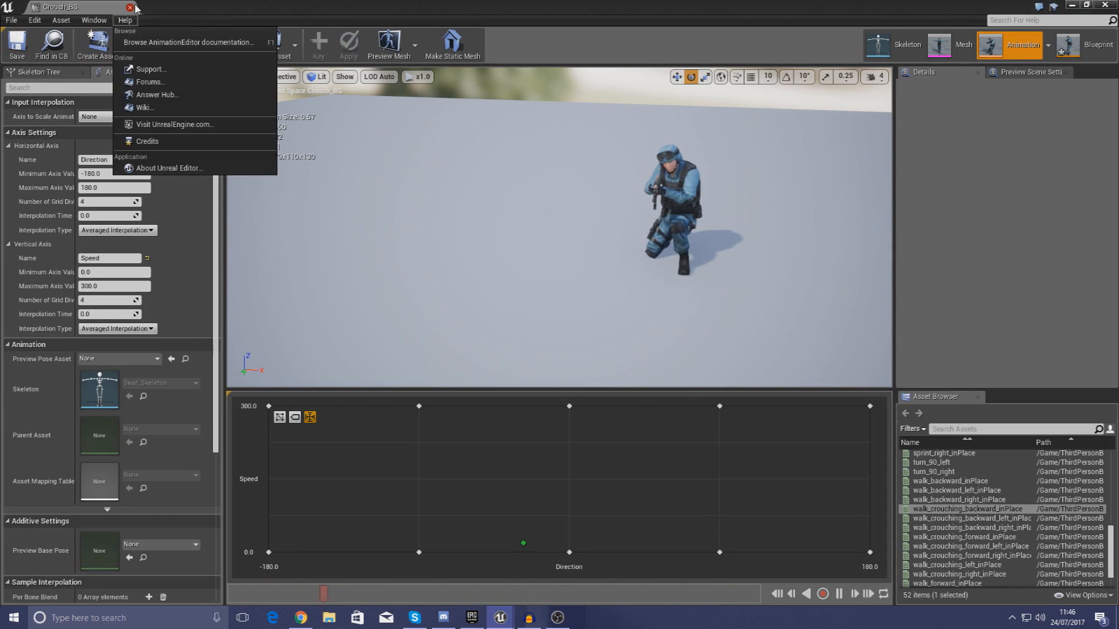
{"action": "left_click", "coordinate": [129, 6]}
{"action": "left_click", "coordinate": [426, 552]}
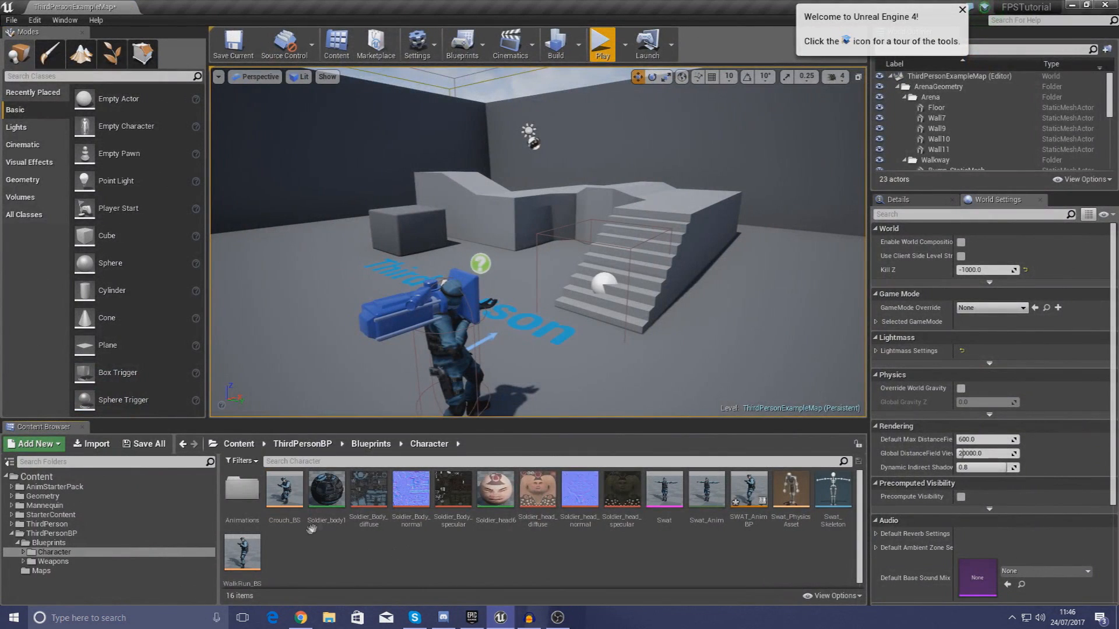
In the Walk_Run state machine of SWAT_AnimBP, add a state named Crouching with a transition from Idle.
{"action": "double_click", "coordinate": [753, 518]}
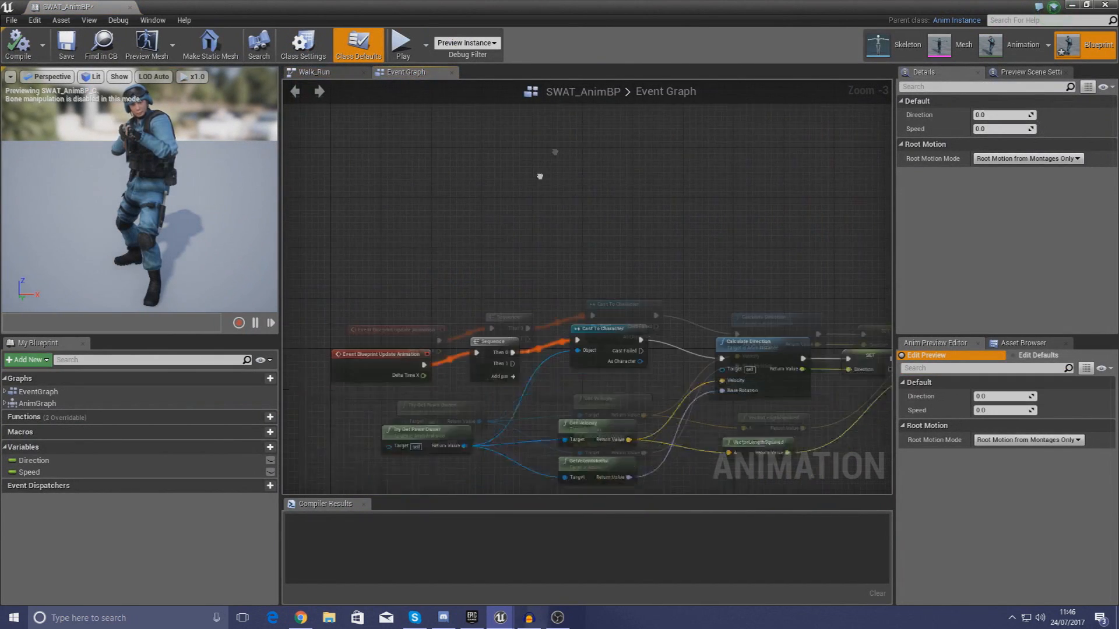
{"action": "left_click", "coordinate": [328, 77]}
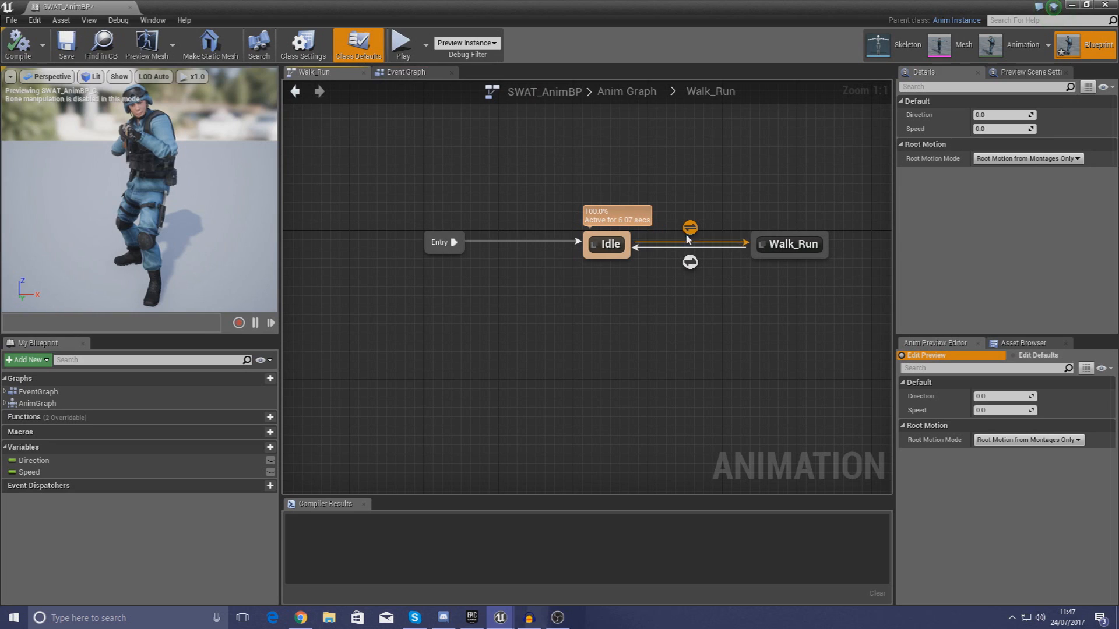
{"action": "left_click_drag", "start_coordinate": [618, 260], "coordinate": [676, 353]}
{"action": "left_click", "coordinate": [694, 387]}
{"action": "type", "text": "c"}
{"action": "type", "text": "rouching"}
{"action": "key", "text": "Return"}
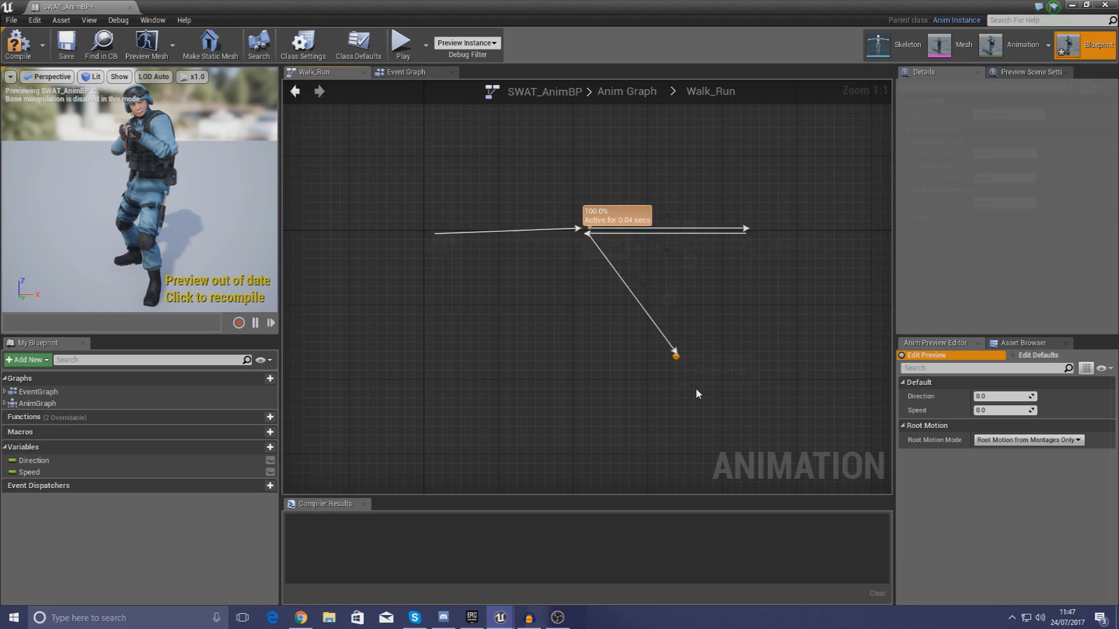
Position Crouching below and between Idle and Walk_Run, then add transitions both ways with Walk_Run and back to Idle.
{"action": "left_click_drag", "start_coordinate": [715, 373], "coordinate": [696, 443]}
{"action": "right_click_drag", "start_coordinate": [712, 364], "coordinate": [647, 297]}
{"action": "left_click_drag", "start_coordinate": [630, 393], "coordinate": [633, 410]}
{"action": "left_click", "coordinate": [663, 293]}
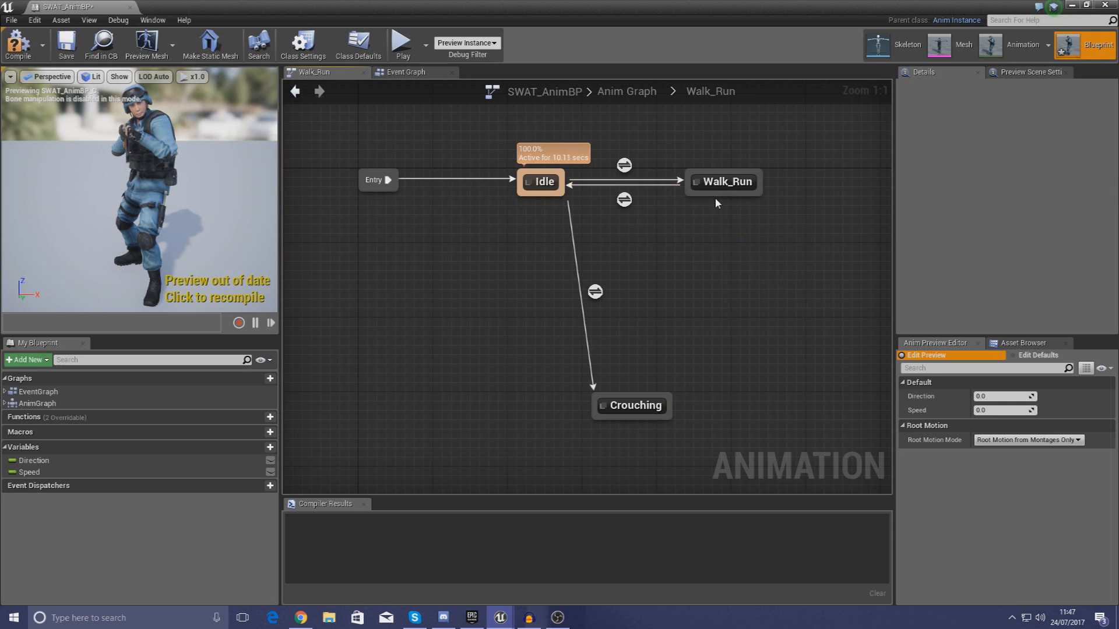
{"action": "mouse_move", "coordinate": [705, 197]}
{"action": "left_mouse_down"}
{"action": "mouse_move", "coordinate": [701, 279]}
{"action": "mouse_move", "coordinate": [657, 384]}
{"action": "mouse_move", "coordinate": [670, 401]}
{"action": "mouse_move", "coordinate": [692, 163]}
{"action": "mouse_move", "coordinate": [691, 184]}
{"action": "left_mouse_up"}
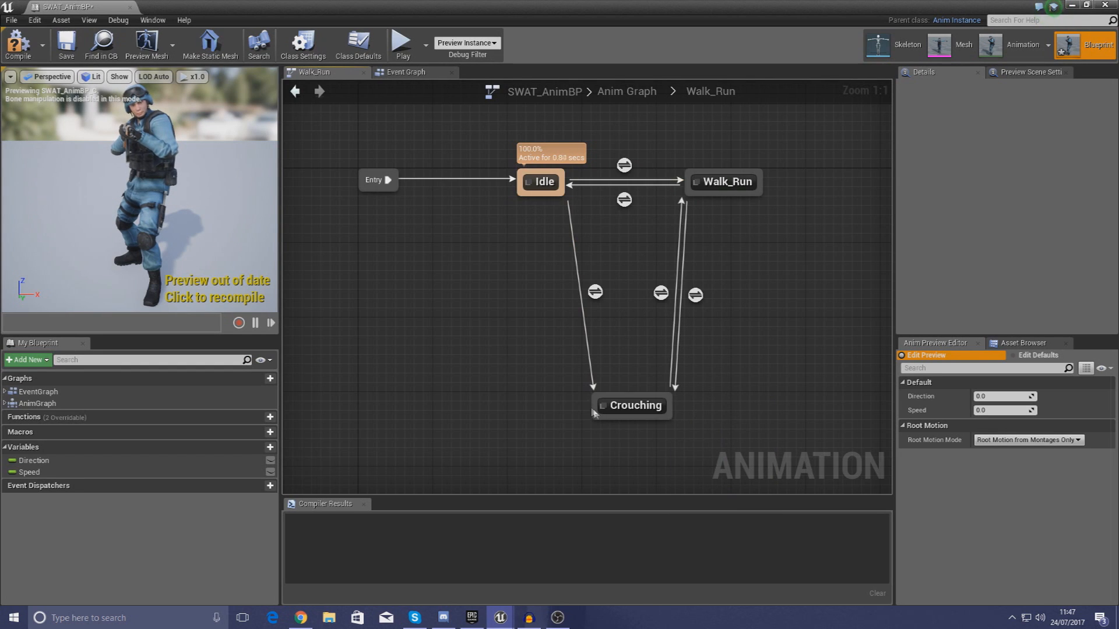
{"action": "left_click_drag", "start_coordinate": [589, 405], "coordinate": [555, 192]}
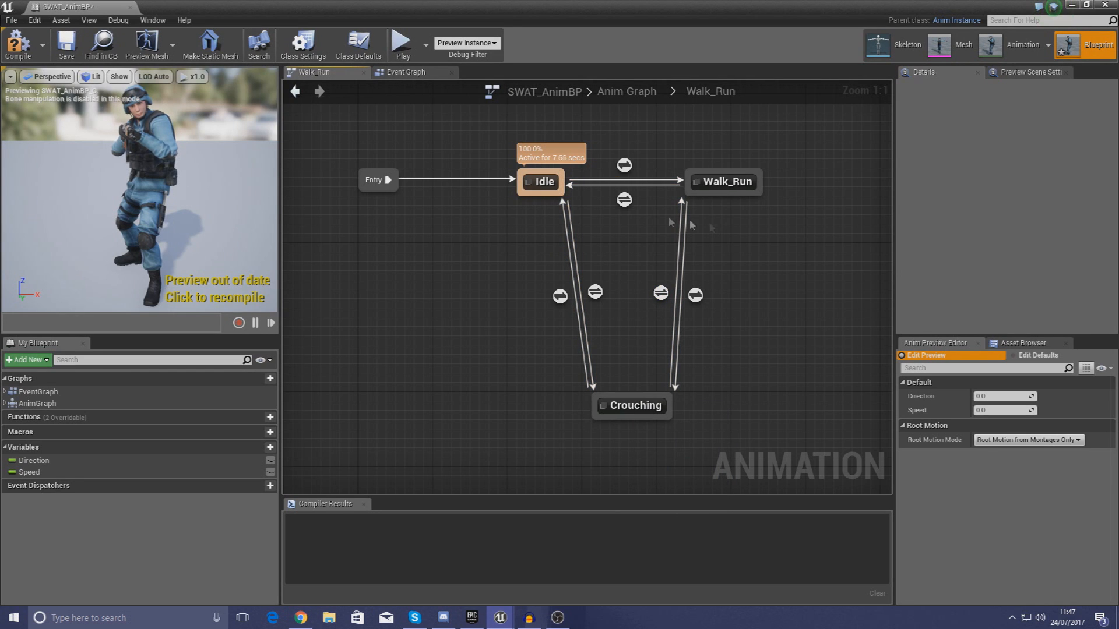
Inside the Crouching state, place the Crouch_BS blend space and connect its pose to the Final Animation Pose result.
{"action": "right_click_drag", "start_coordinate": [636, 366], "coordinate": [615, 348]}
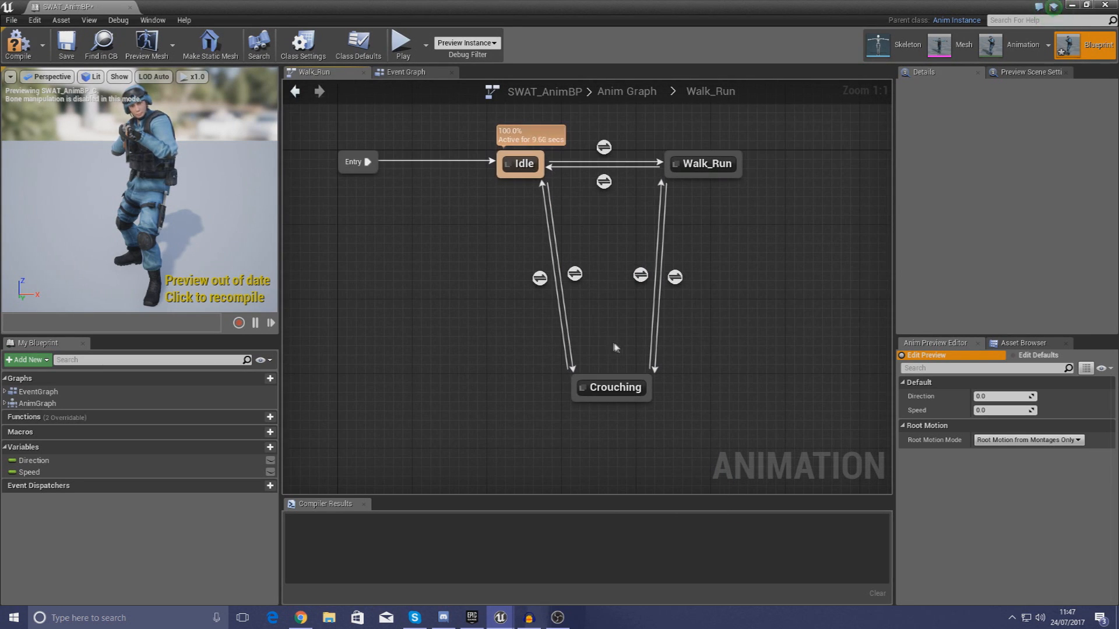
{"action": "double_click", "coordinate": [611, 387]}
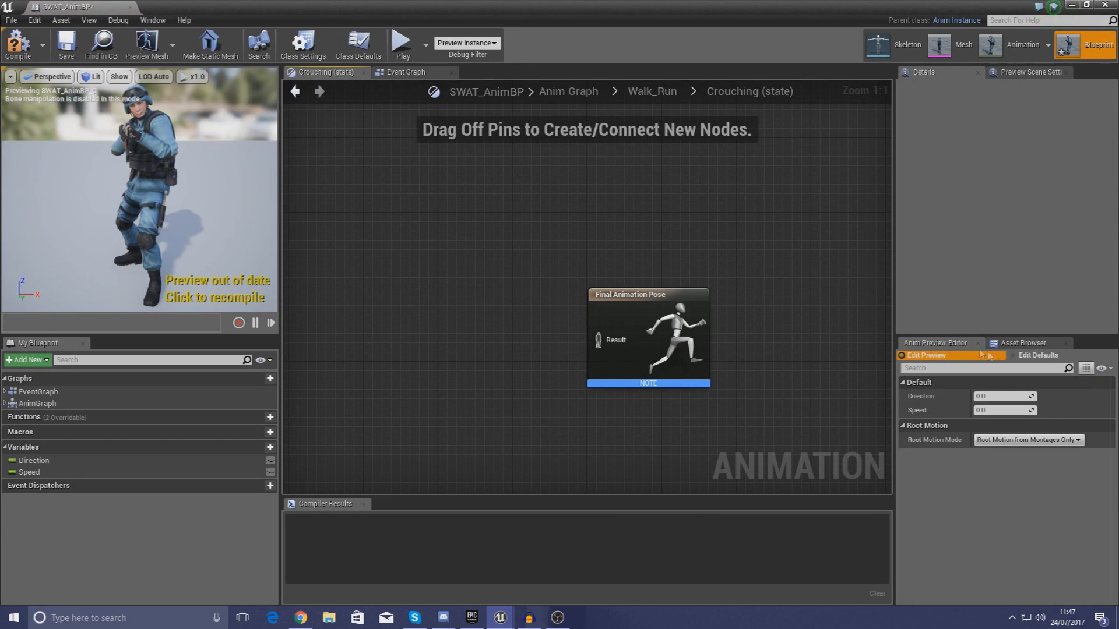
{"action": "left_click", "coordinate": [1019, 343]}
{"action": "left_click_drag", "start_coordinate": [956, 401], "coordinate": [392, 348]}
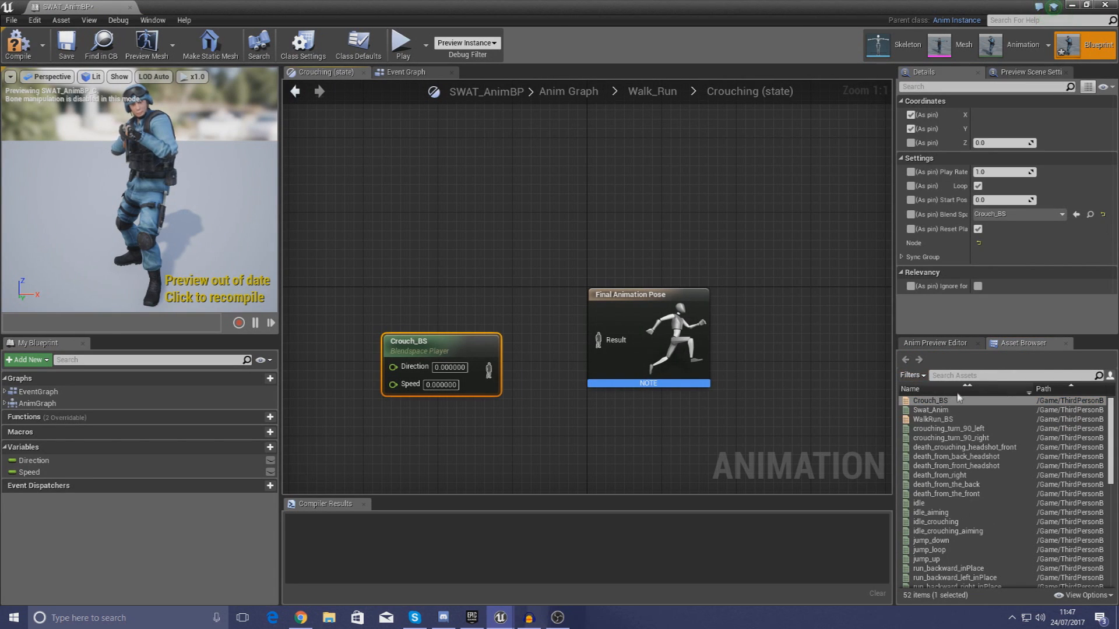
{"action": "left_click_drag", "start_coordinate": [488, 371], "coordinate": [611, 349]}
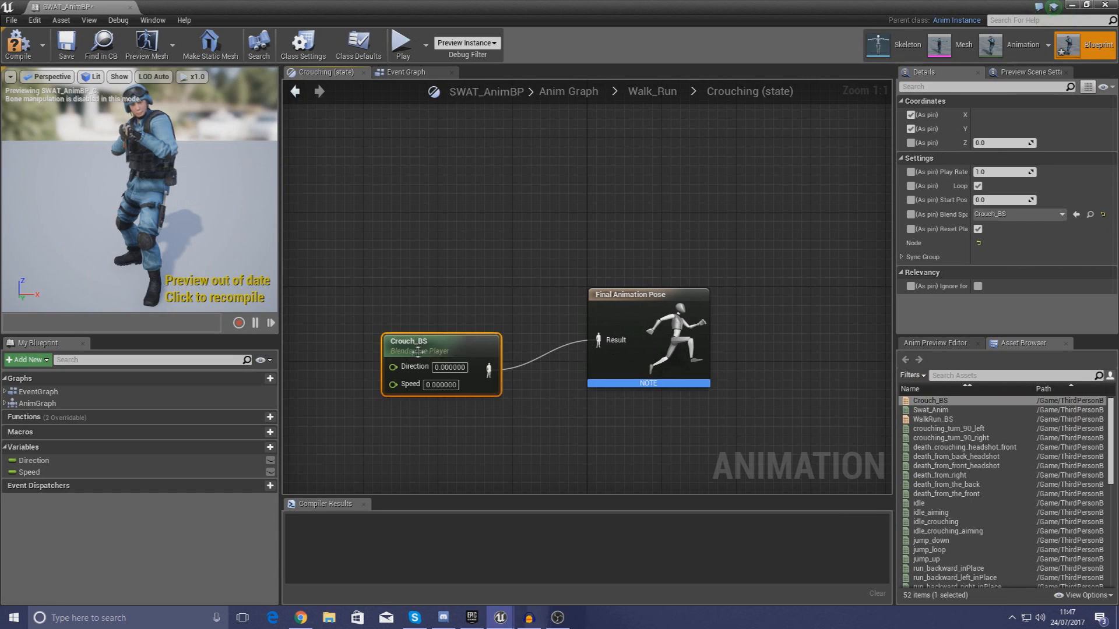
Add getters for the Direction and Speed variables, connect them to the matching Crouch_BS inputs and align the nodes.
{"action": "left_click_drag", "start_coordinate": [70, 461], "coordinate": [256, 385]}
{"action": "left_click_drag", "start_coordinate": [297, 344], "coordinate": [299, 344]}
{"action": "left_click", "coordinate": [311, 357]}
{"action": "left_click_drag", "start_coordinate": [85, 474], "coordinate": [290, 415]}
{"action": "left_click", "coordinate": [304, 427]}
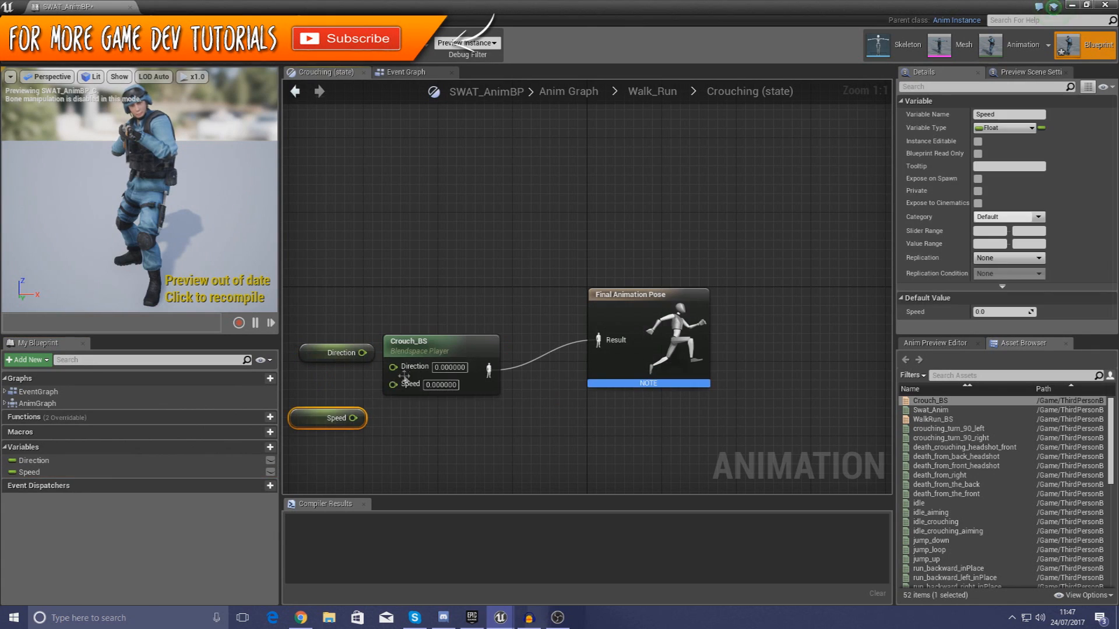
{"action": "left_click_drag", "start_coordinate": [393, 385], "coordinate": [361, 418]}
{"action": "left_click_drag", "start_coordinate": [393, 367], "coordinate": [363, 354]}
{"action": "left_click", "coordinate": [355, 289]}
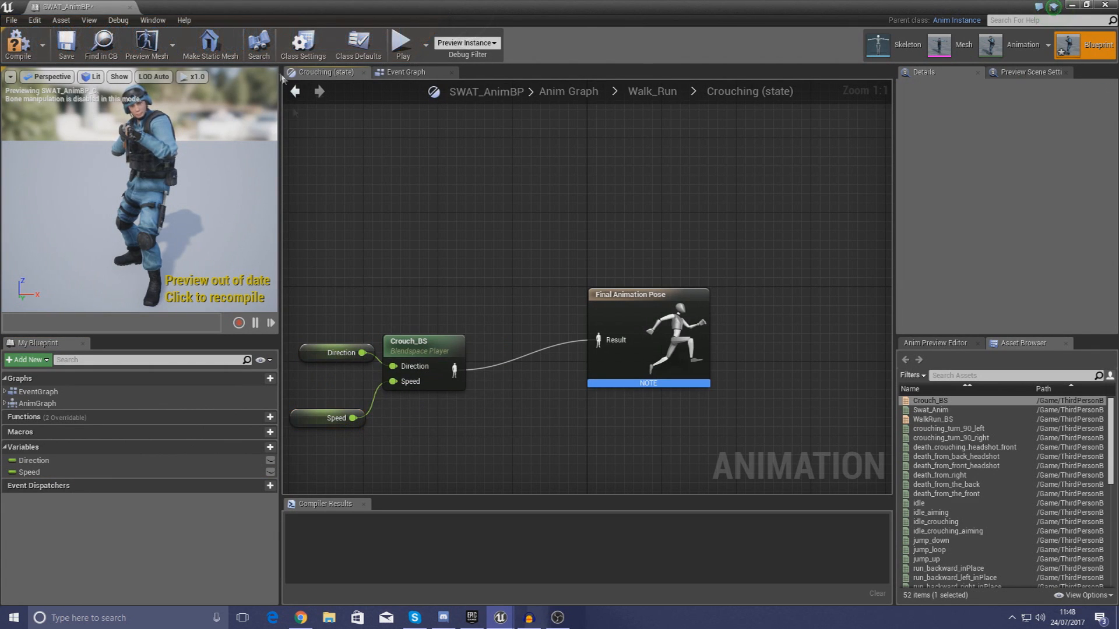
{"action": "right_click_drag", "start_coordinate": [336, 199], "coordinate": [436, 232]}
{"action": "left_click_drag", "start_coordinate": [408, 382], "coordinate": [388, 402]}
{"action": "left_click", "coordinate": [408, 311]}
{"action": "left_click_drag", "start_coordinate": [391, 460], "coordinate": [382, 460]}
{"action": "left_click", "coordinate": [388, 404]}
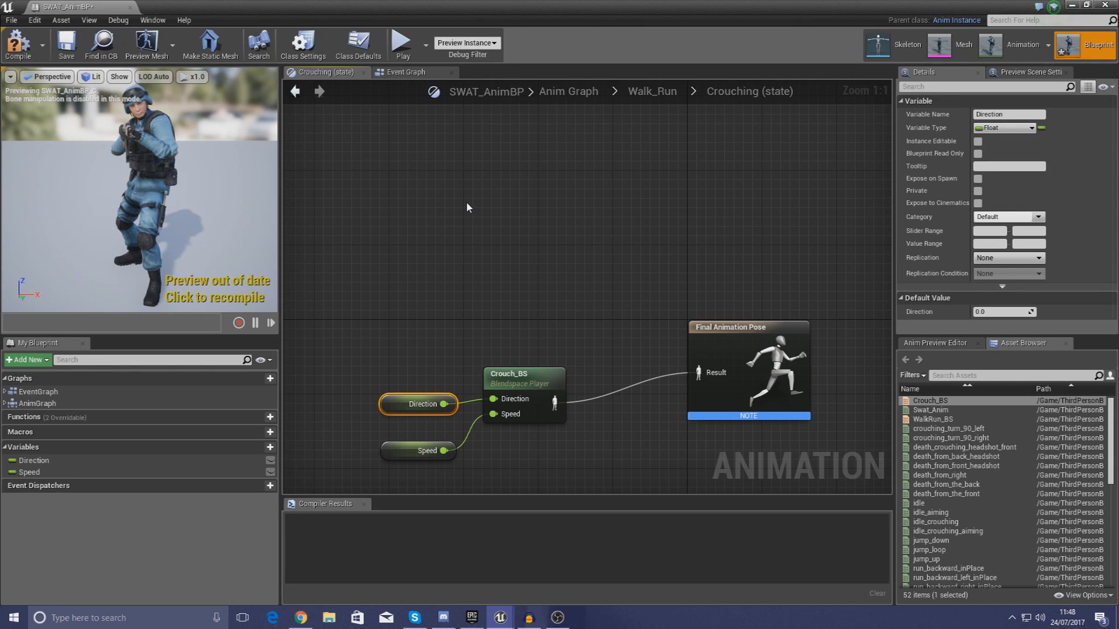
Return to the Walk_Run state machine and close the SWAT_AnimBP editor.
{"action": "left_click", "coordinate": [410, 75]}
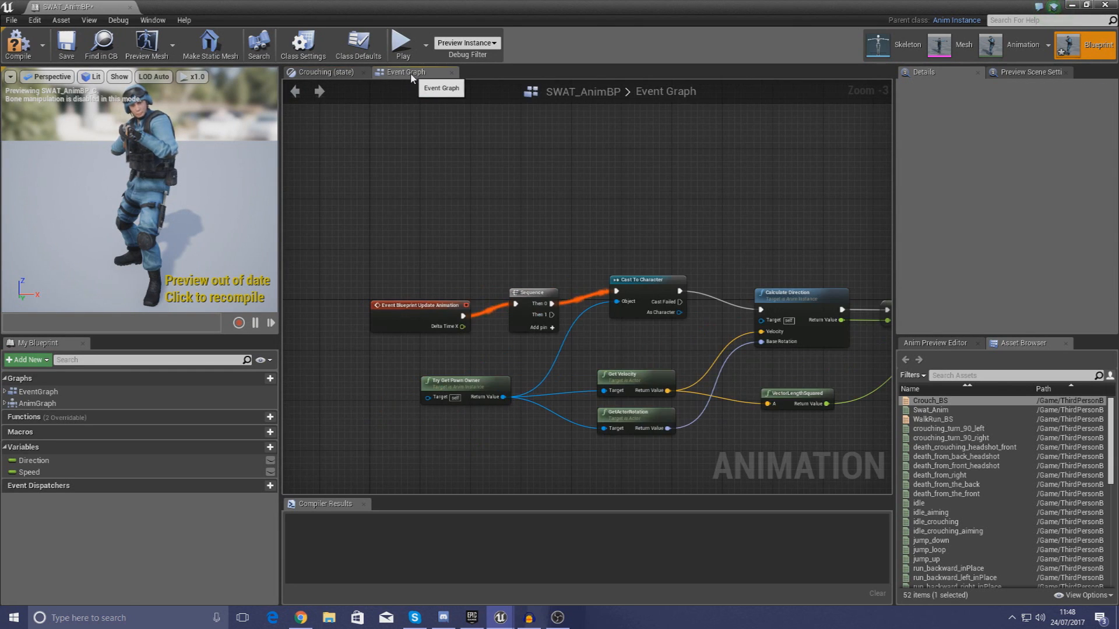
{"action": "left_click", "coordinate": [335, 78]}
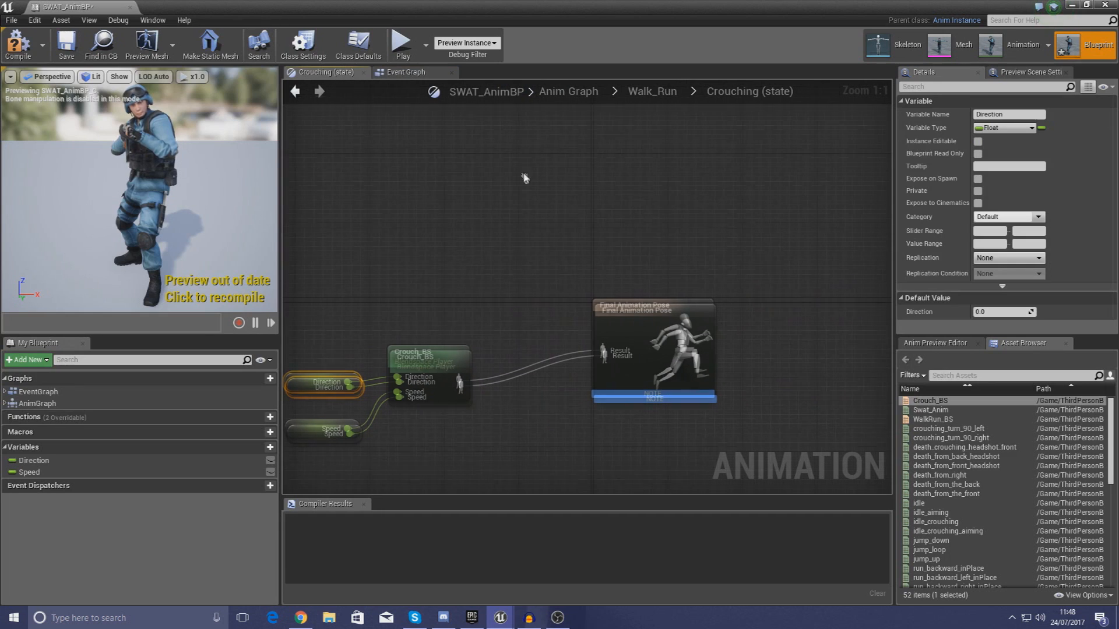
{"action": "left_click", "coordinate": [667, 91]}
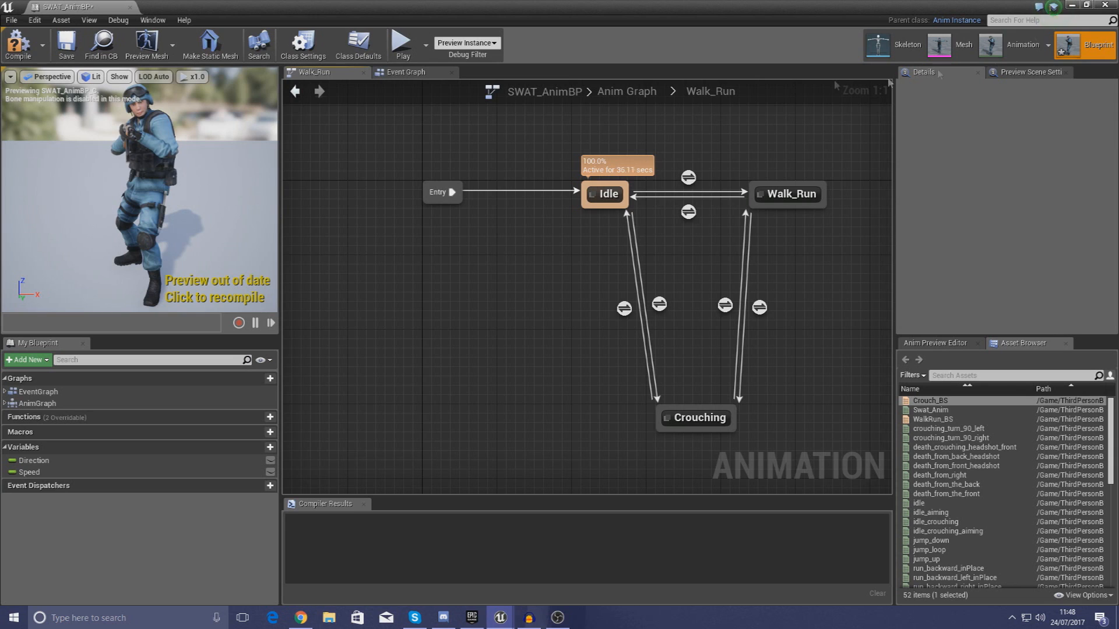
{"action": "left_click", "coordinate": [1111, 6]}
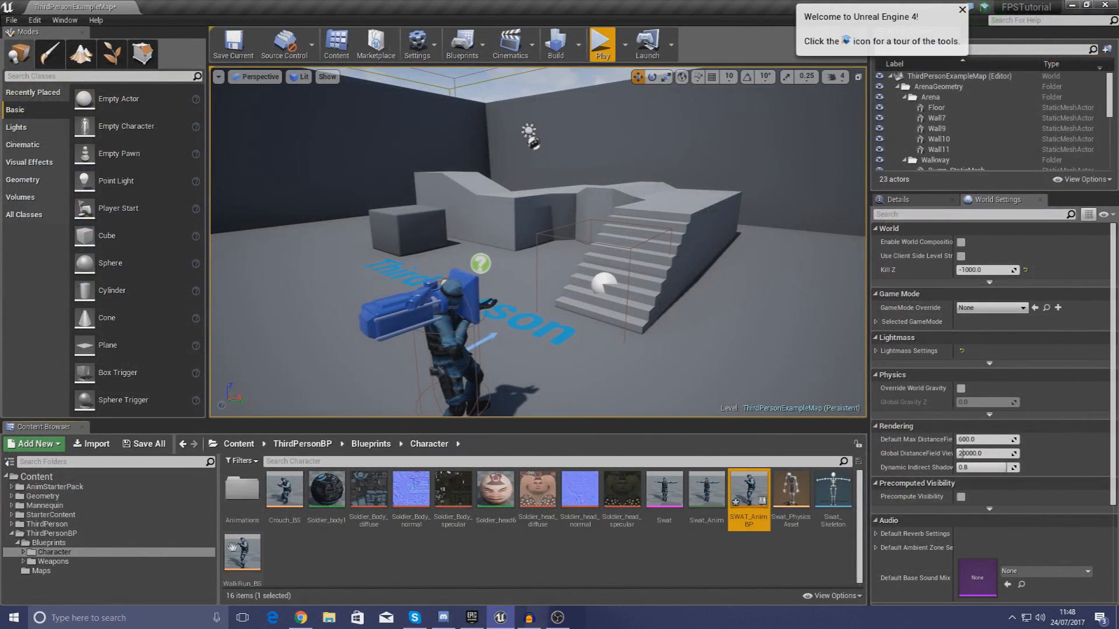
Open the ThirdPersonCharacter blueprint from the Blueprints folder and add a Boolean variable named CrouchTrue.
{"action": "left_click", "coordinate": [37, 543]}
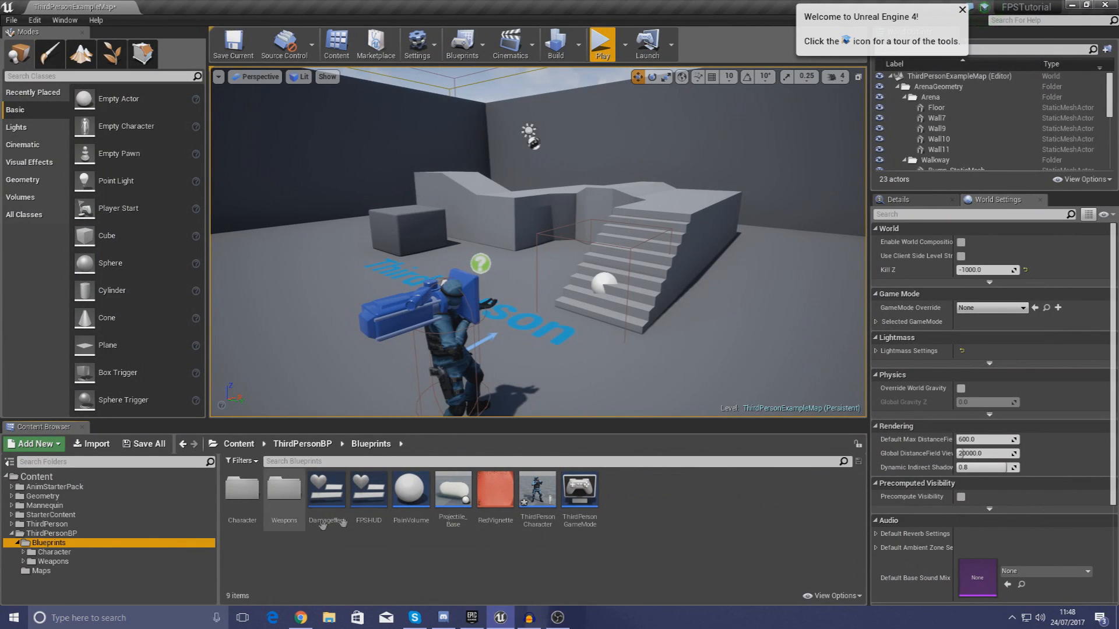
{"action": "double_click", "coordinate": [536, 492]}
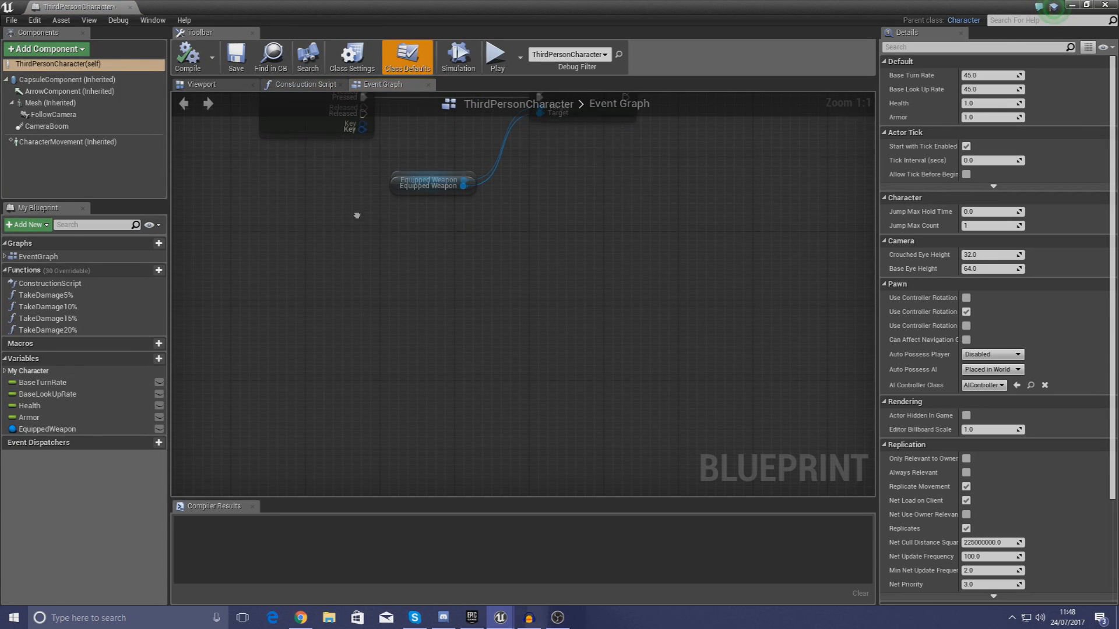
{"action": "right_click_drag", "start_coordinate": [294, 238], "coordinate": [387, 434]}
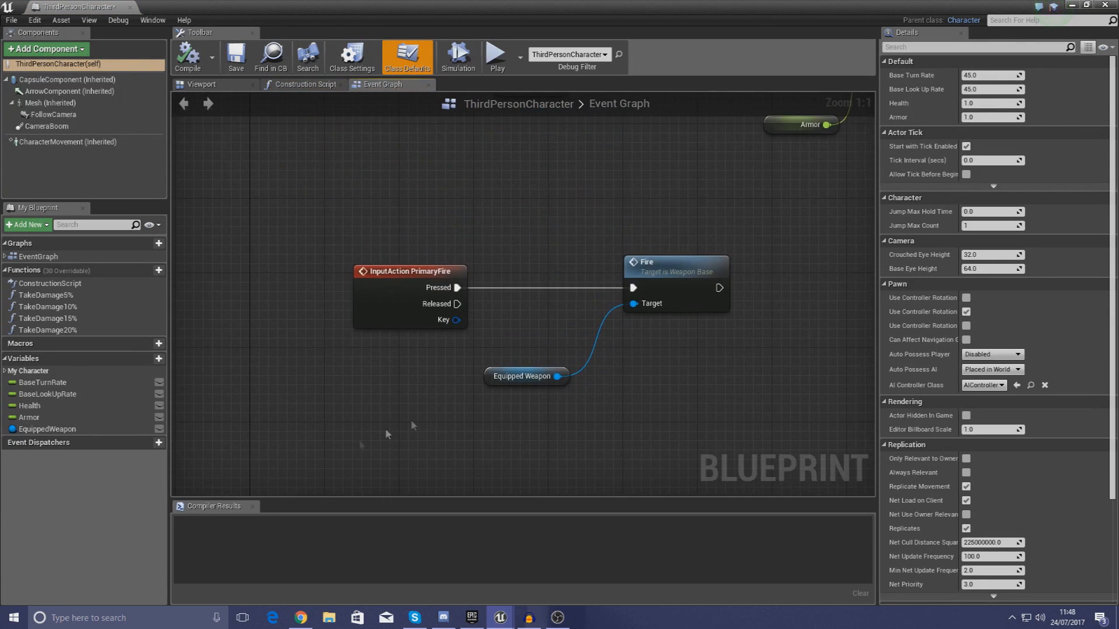
{"action": "left_click", "coordinate": [159, 361]}
{"action": "type", "text": "CrouchTrue"}
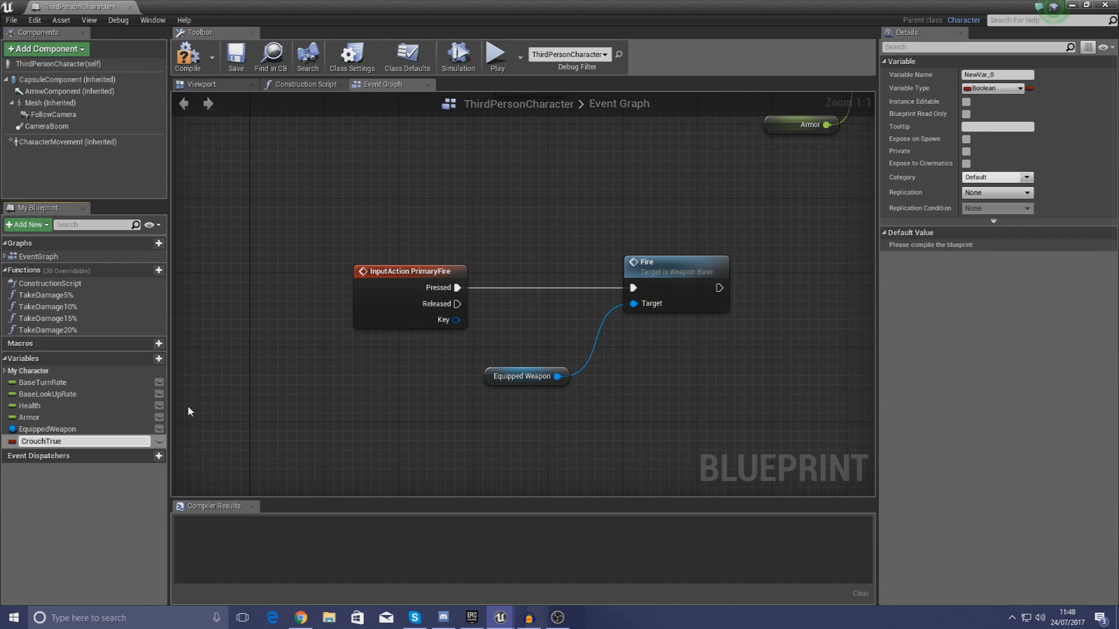
{"action": "key", "text": "Return"}
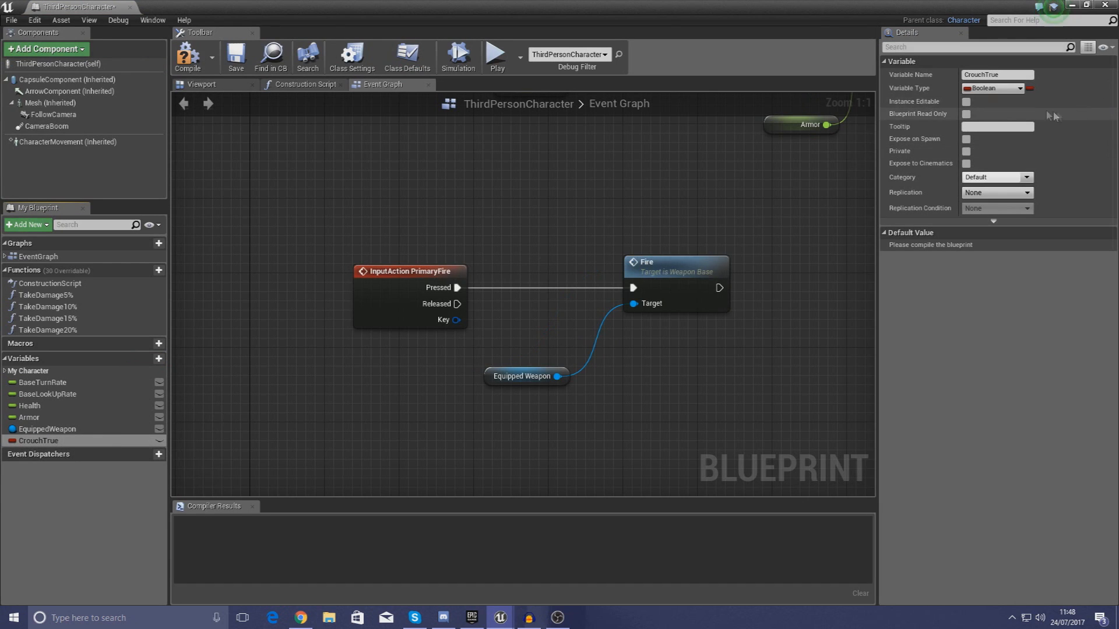
{"action": "left_click", "coordinate": [997, 88]}
{"action": "right_click_drag", "start_coordinate": [450, 478], "coordinate": [527, 359]}
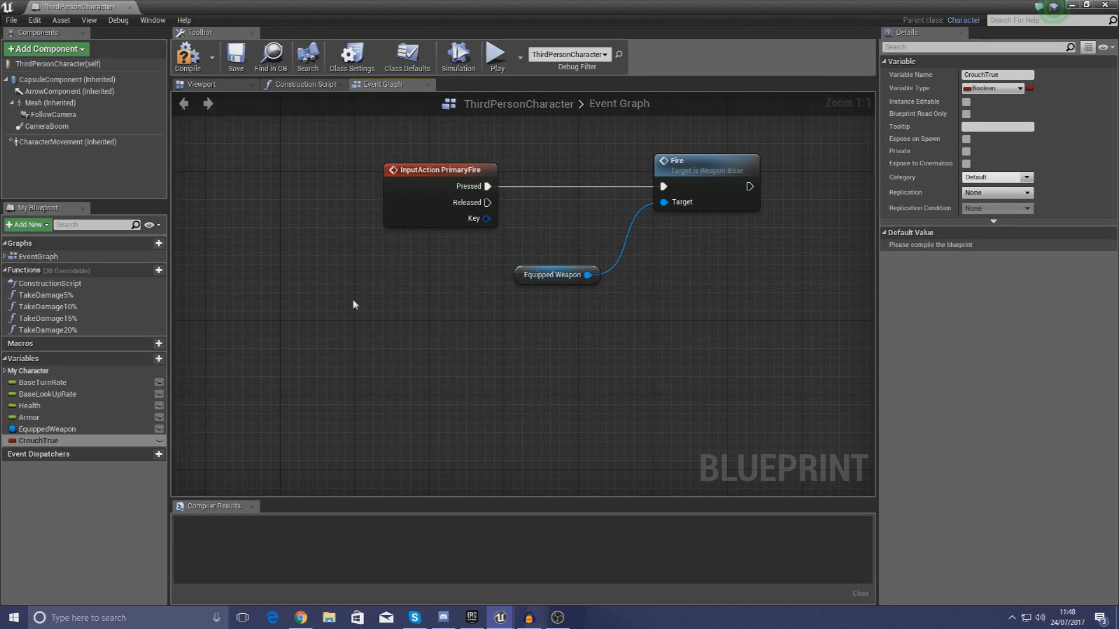
Close the character blueprint and show the action mappings in the project's Engine Input settings.
{"action": "left_click", "coordinate": [131, 6]}
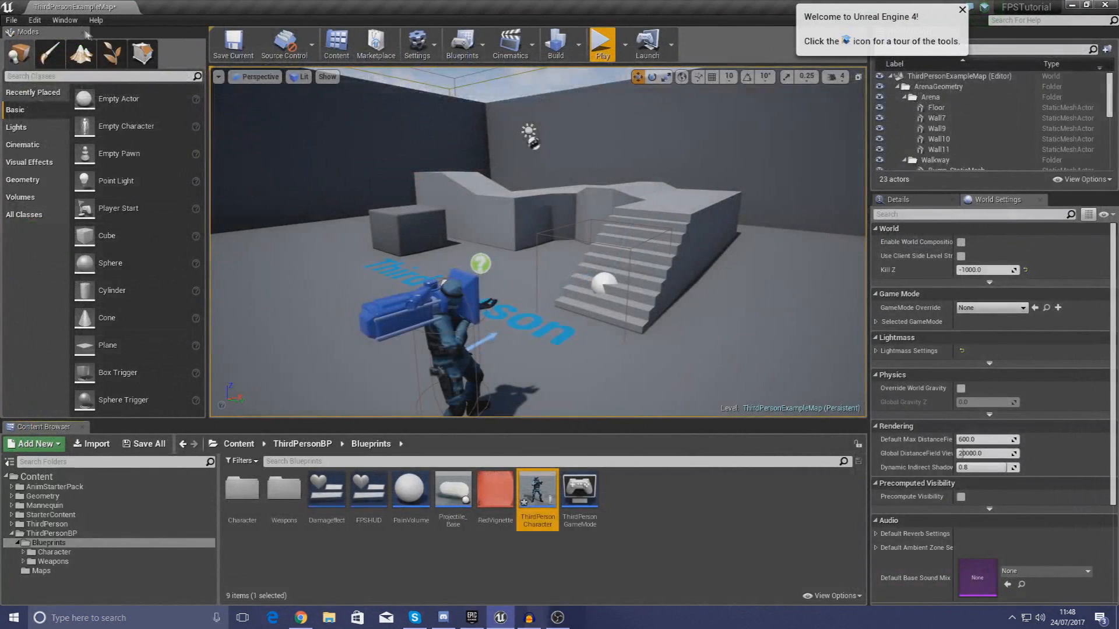
{"action": "left_click", "coordinate": [41, 22]}
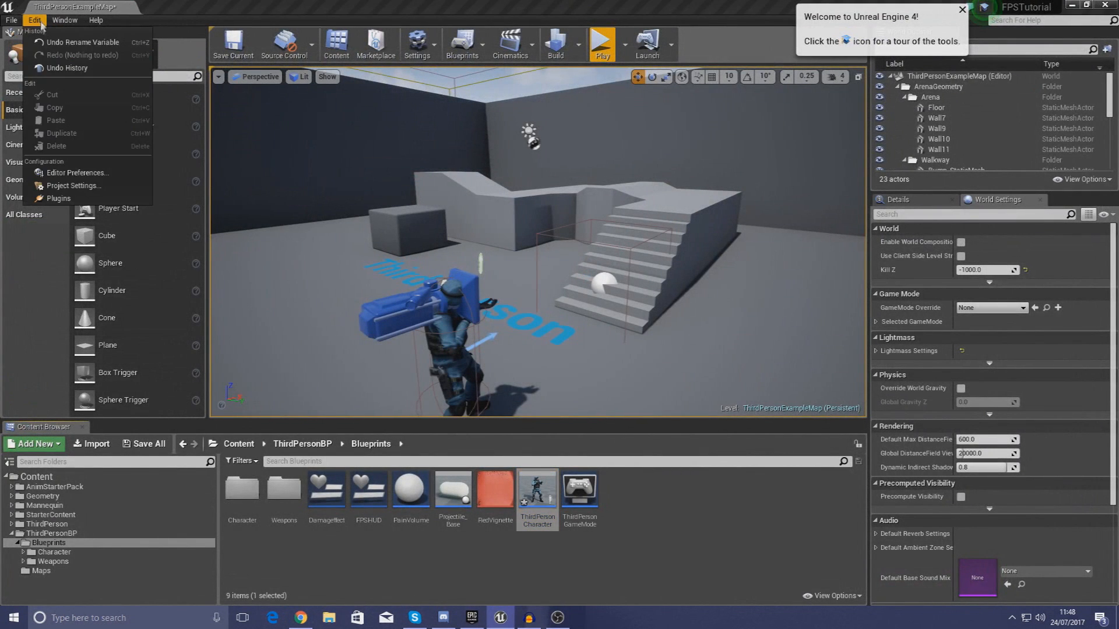
{"action": "left_click", "coordinate": [74, 185]}
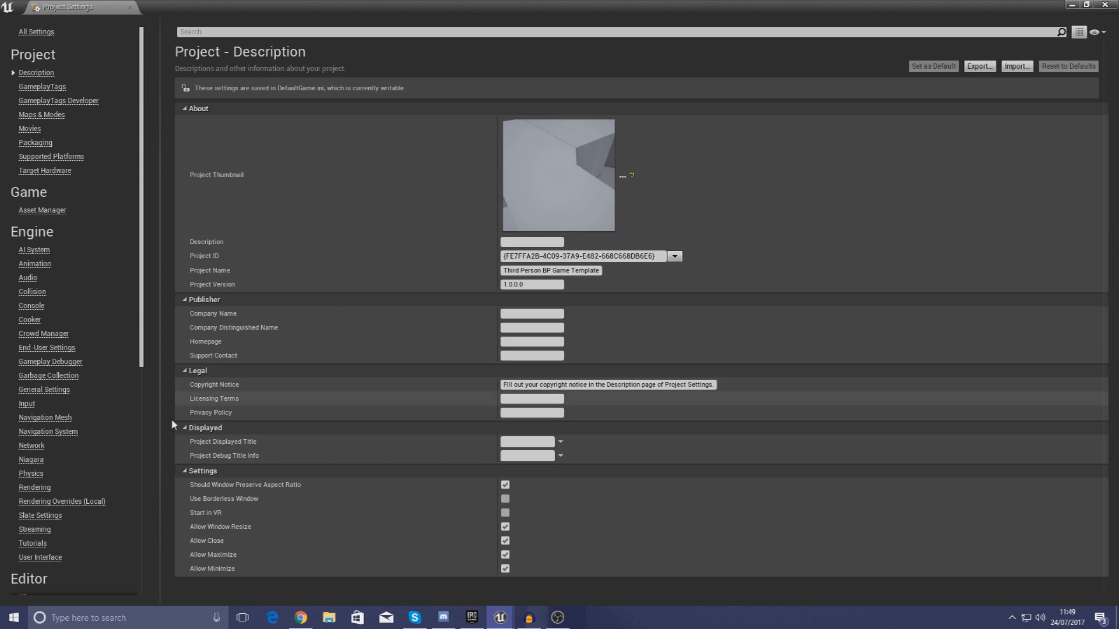
{"action": "scroll", "coordinate": [140, 323], "scroll_direction": "down", "scroll_amount": 3}
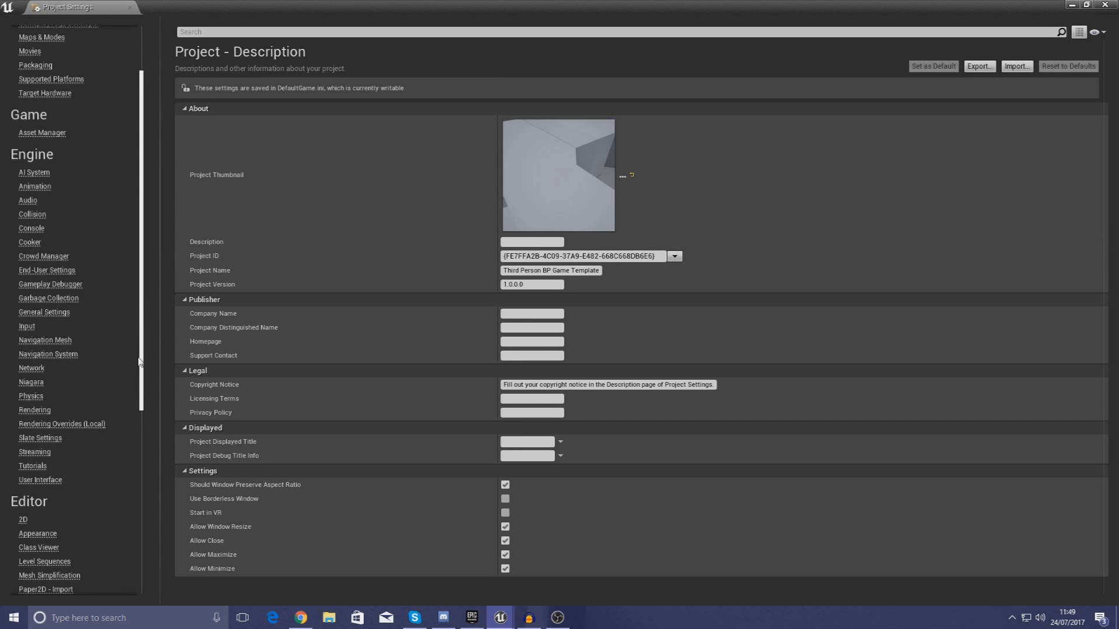
{"action": "left_click", "coordinate": [27, 315]}
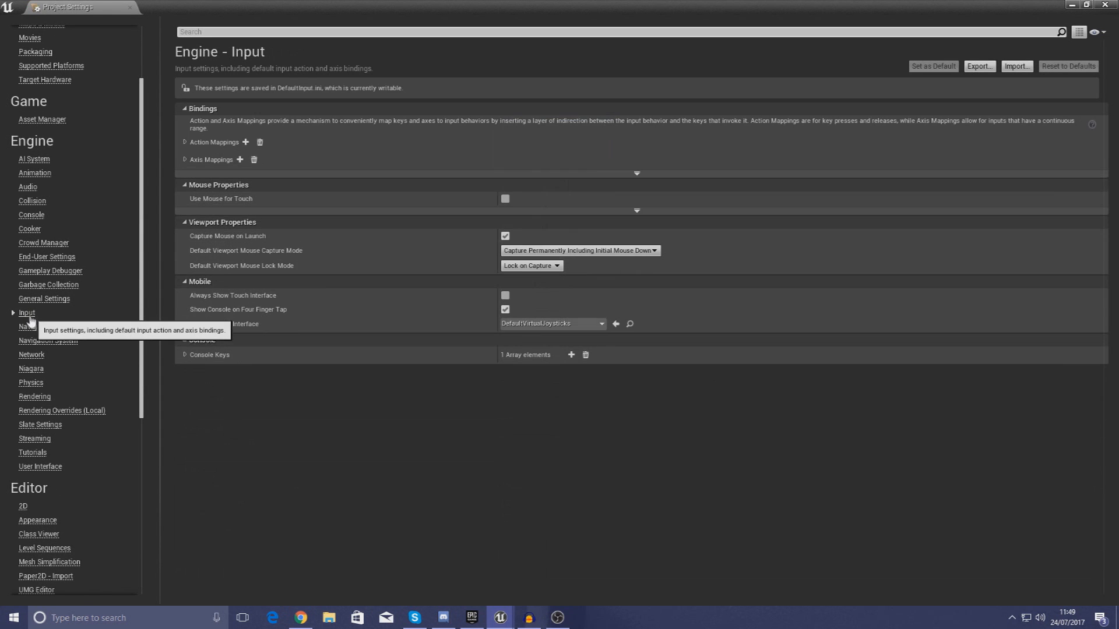
{"action": "left_click", "coordinate": [186, 143]}
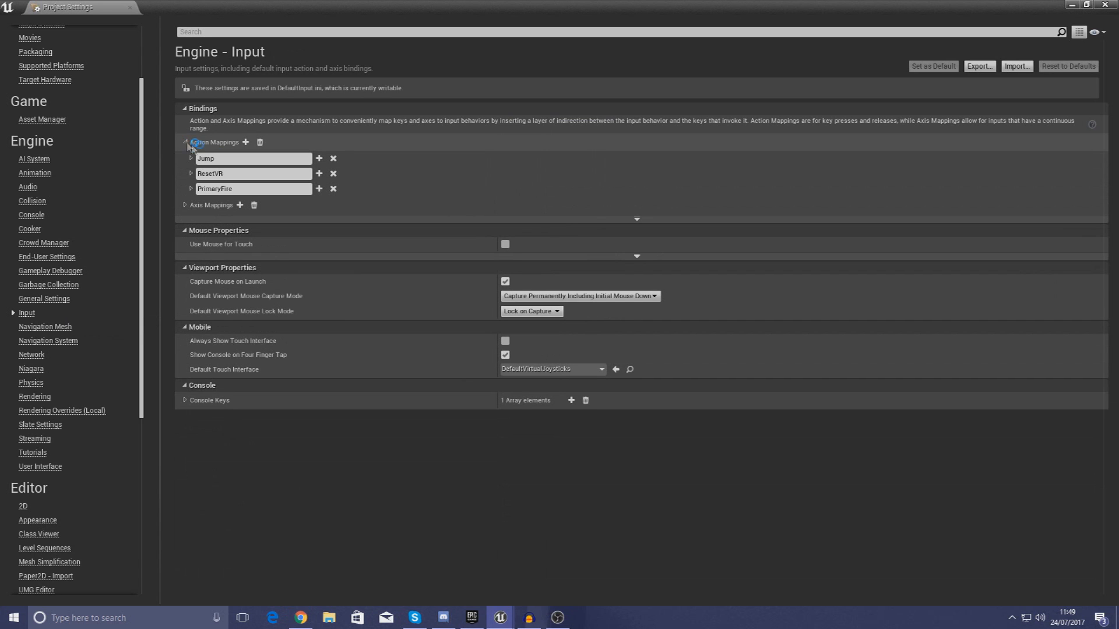
Add an action mapping named Crouch and bind it to the Left Ctrl key.
{"action": "left_click", "coordinate": [245, 142]}
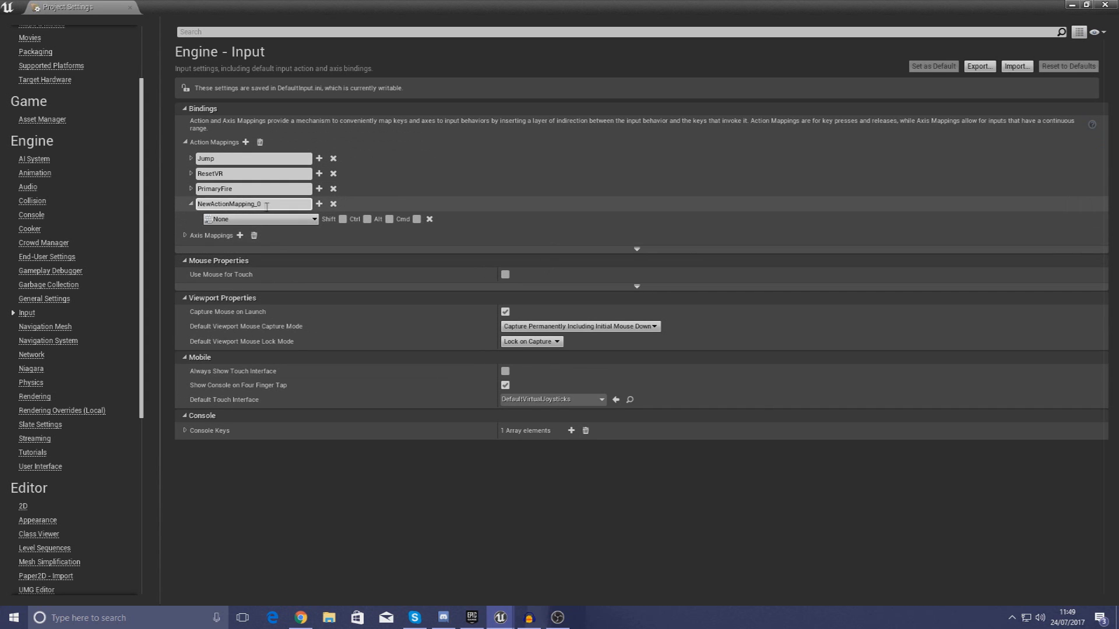
{"action": "type", "text": "Crouch"}
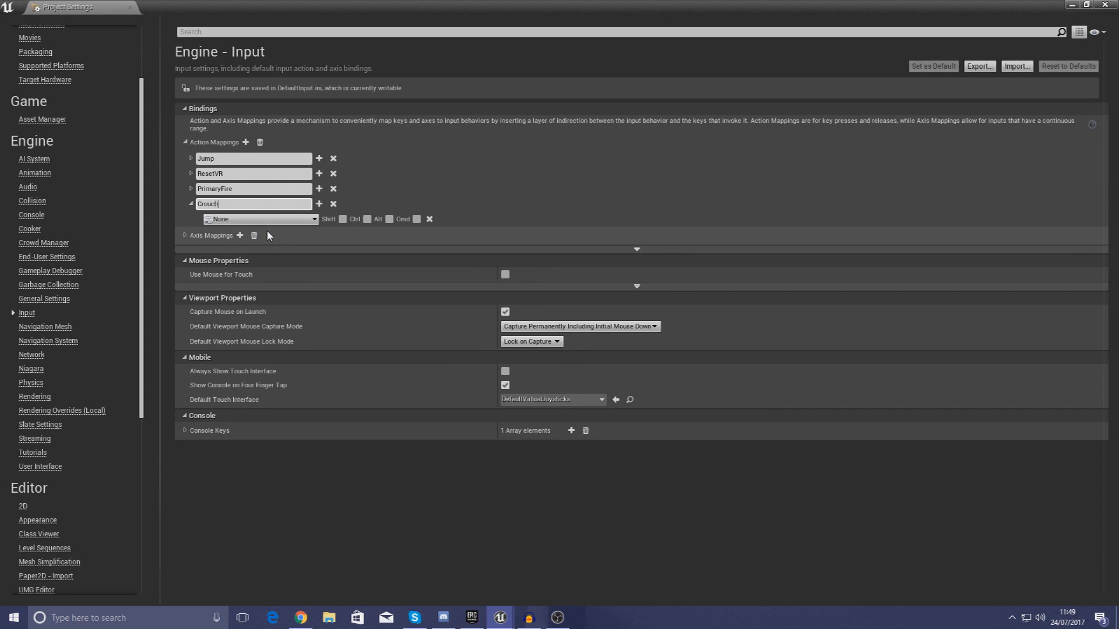
{"action": "left_click", "coordinate": [263, 219]}
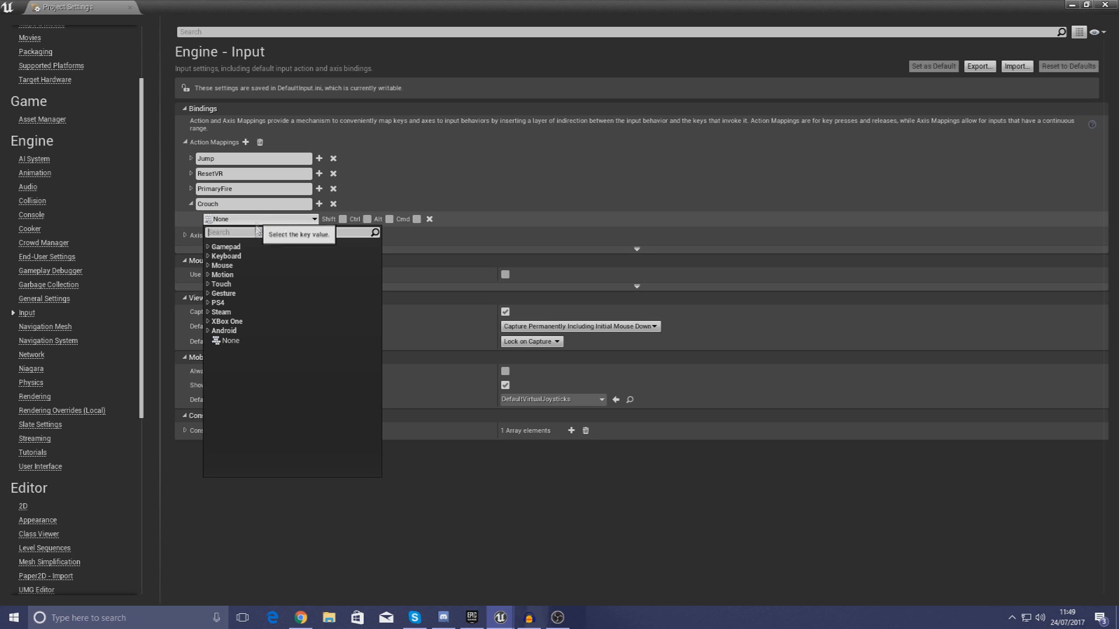
{"action": "left_click", "coordinate": [209, 257]}
{"action": "scroll", "coordinate": [372, 310], "scroll_direction": "down", "scroll_amount": 2}
{"action": "left_click_drag", "start_coordinate": [372, 310], "coordinate": [366, 419]}
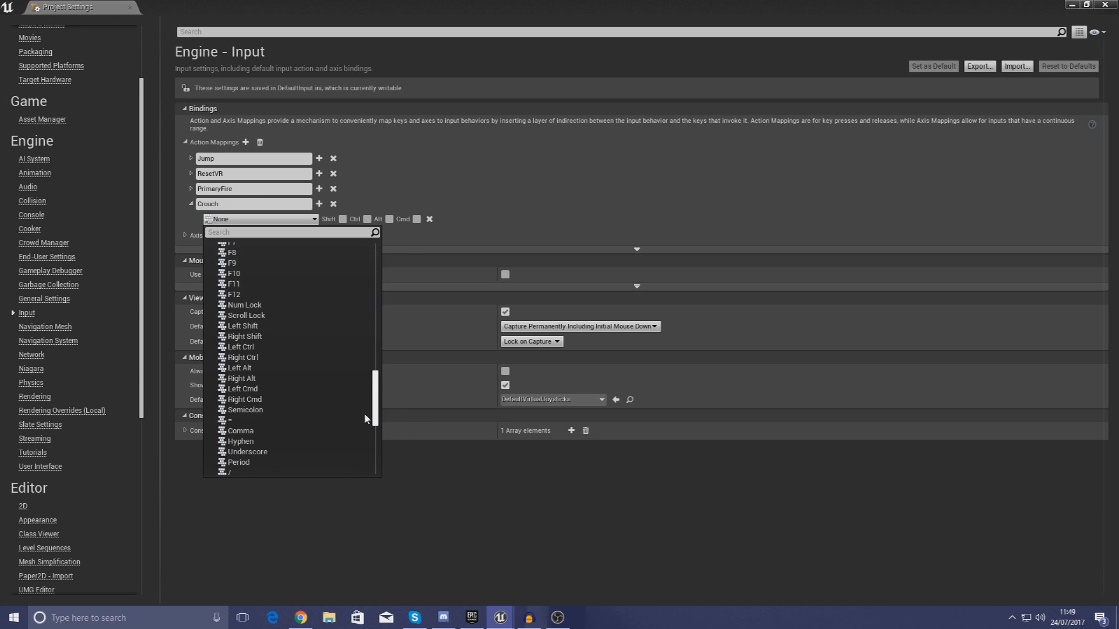
{"action": "left_click", "coordinate": [256, 348]}
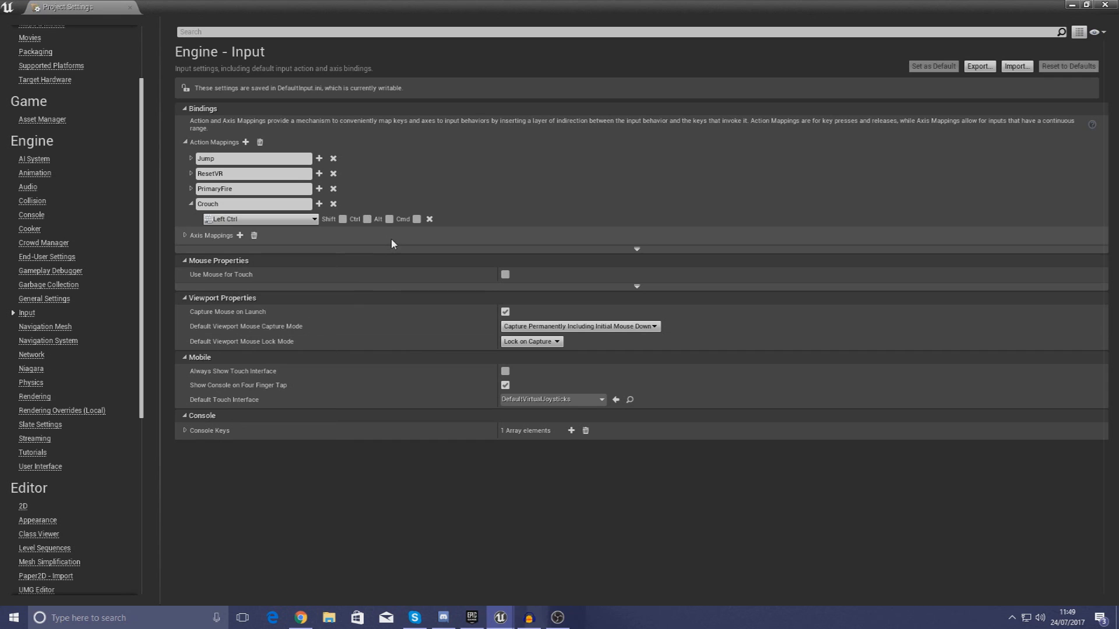
Add a second key binding to the Crouch action mapping and set it to Right Ctrl.
{"action": "left_click", "coordinate": [319, 204]}
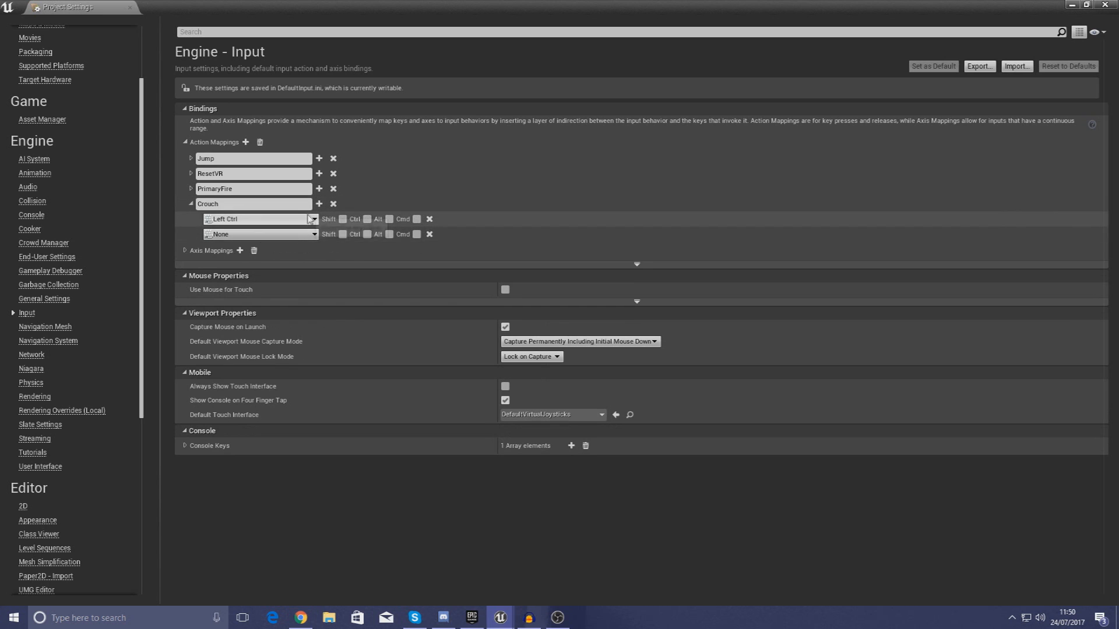
{"action": "left_click", "coordinate": [309, 234]}
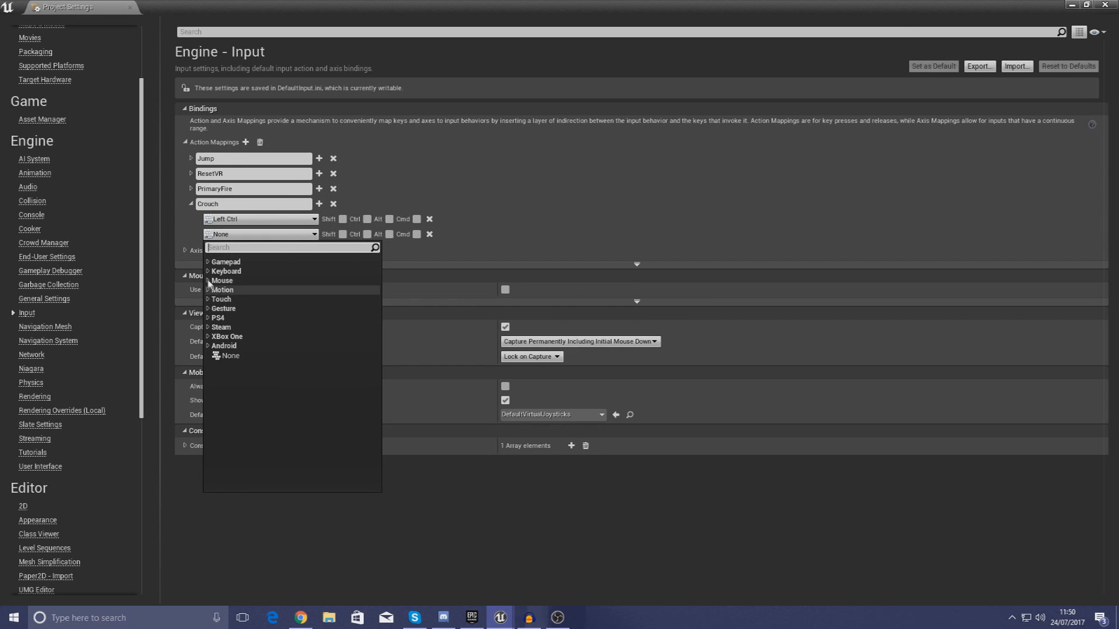
{"action": "left_click", "coordinate": [221, 271]}
{"action": "scroll", "coordinate": [289, 387], "scroll_direction": "down", "scroll_amount": 6}
{"action": "scroll", "coordinate": [302, 415], "scroll_direction": "down", "scroll_amount": 15}
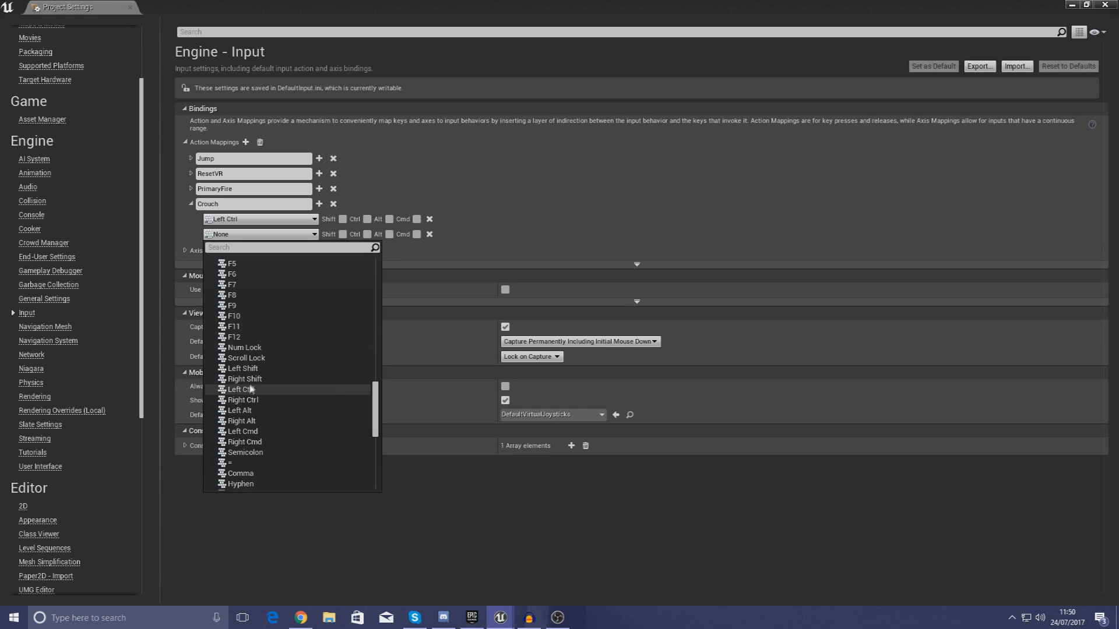
{"action": "left_click", "coordinate": [250, 400]}
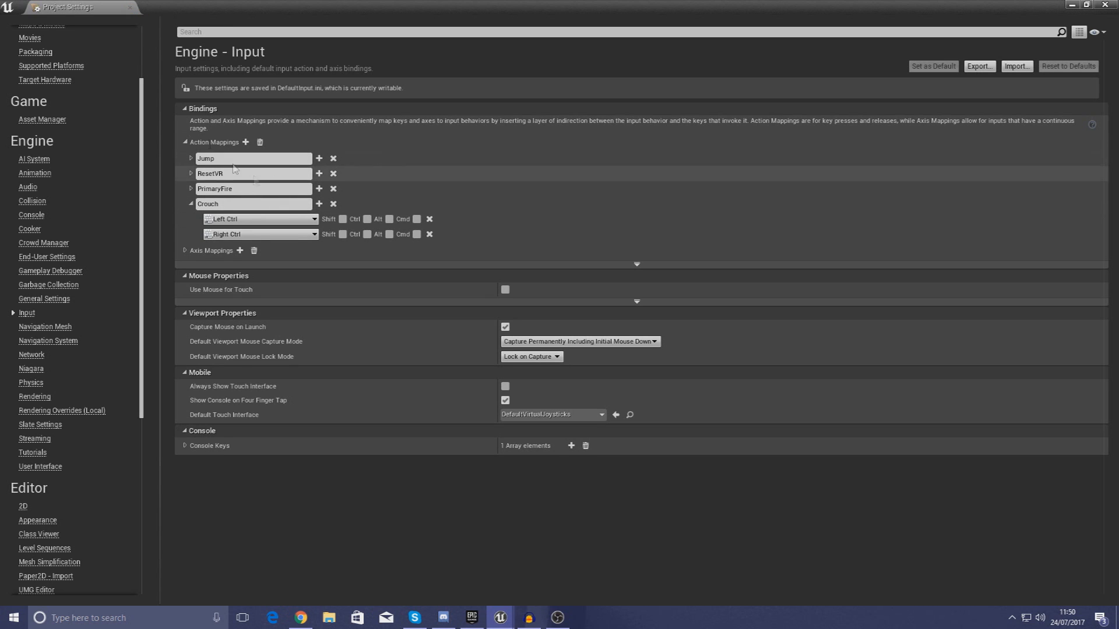
Close the project settings, reopen the ThirdPersonCharacter blueprint and add the Crouch input action event below the PrimaryFire nodes.
{"action": "left_click", "coordinate": [130, 8]}
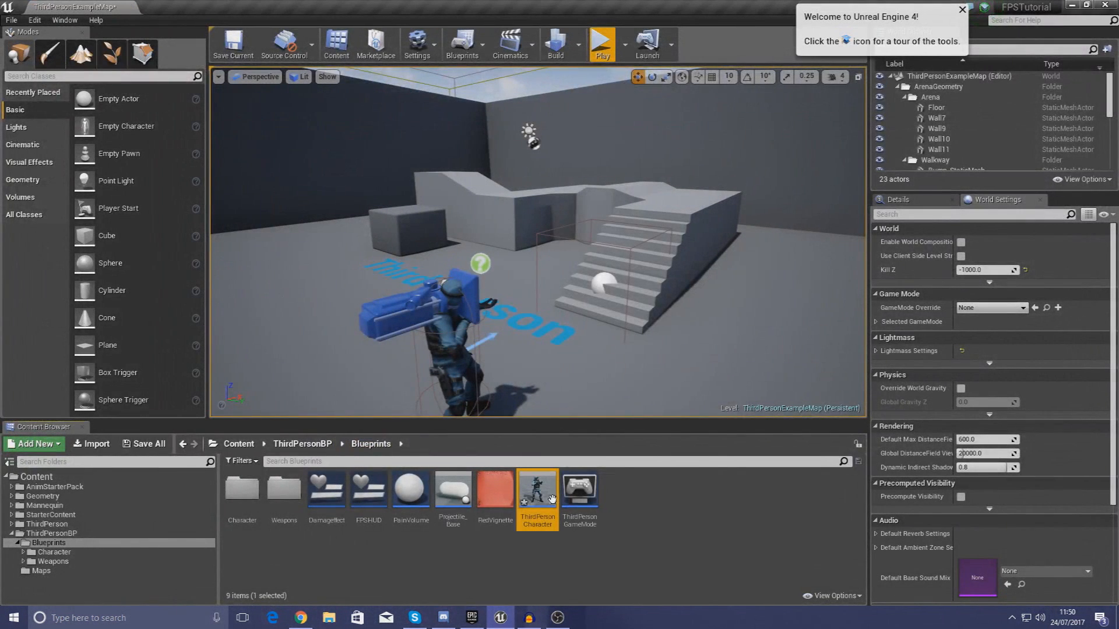
{"action": "double_click", "coordinate": [537, 501]}
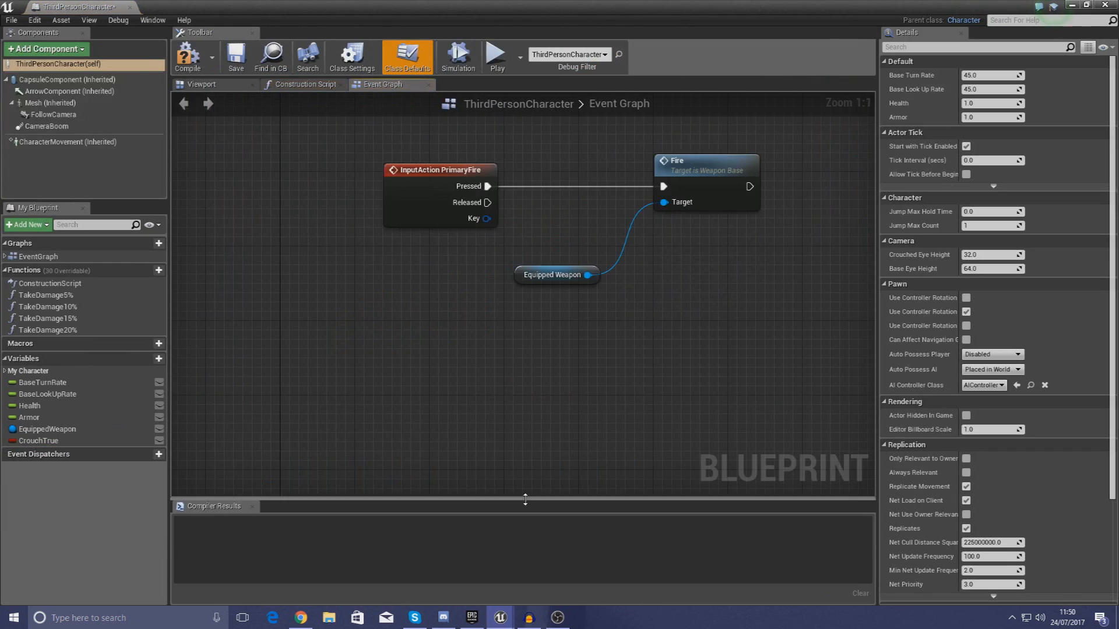
{"action": "right_click_drag", "start_coordinate": [365, 325], "coordinate": [356, 270]}
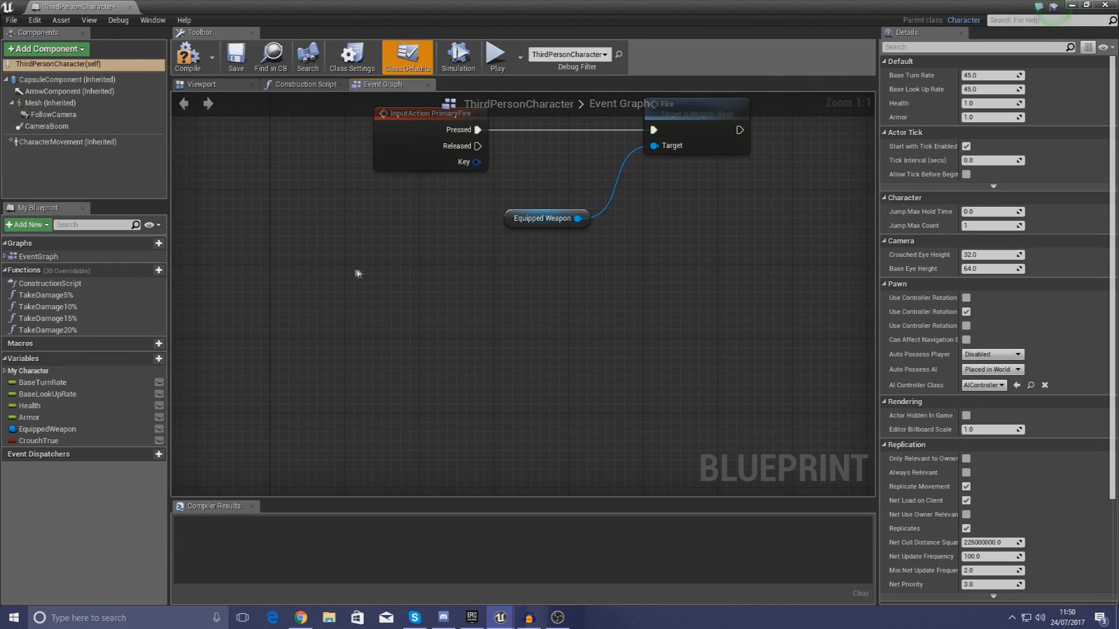
{"action": "right_click", "coordinate": [441, 289]}
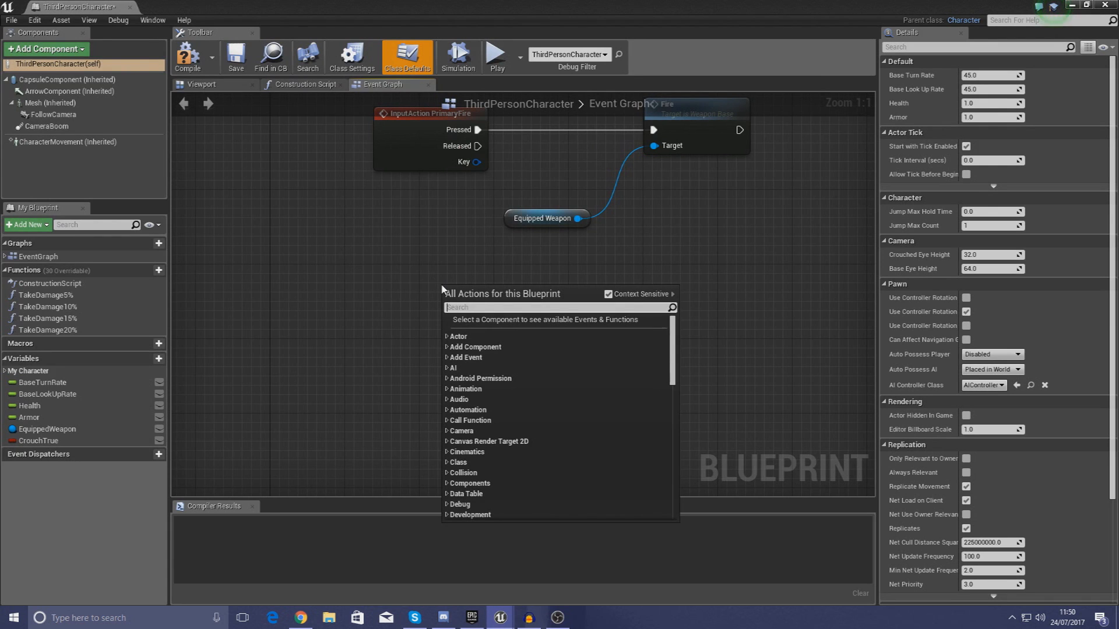
{"action": "type", "text": "crouch"}
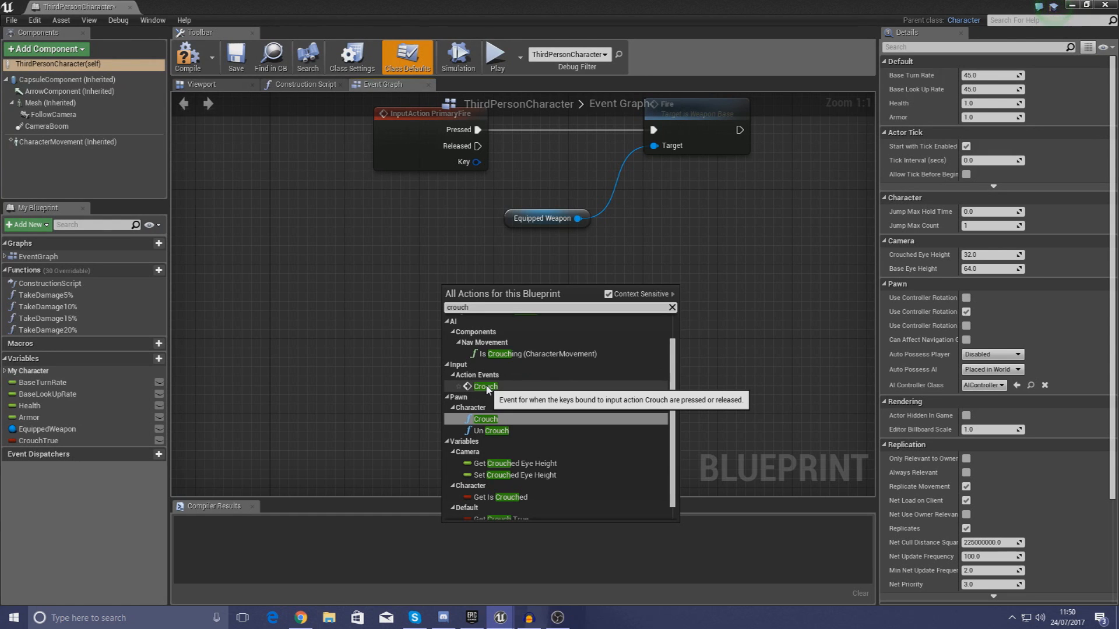
{"action": "left_click", "coordinate": [486, 387]}
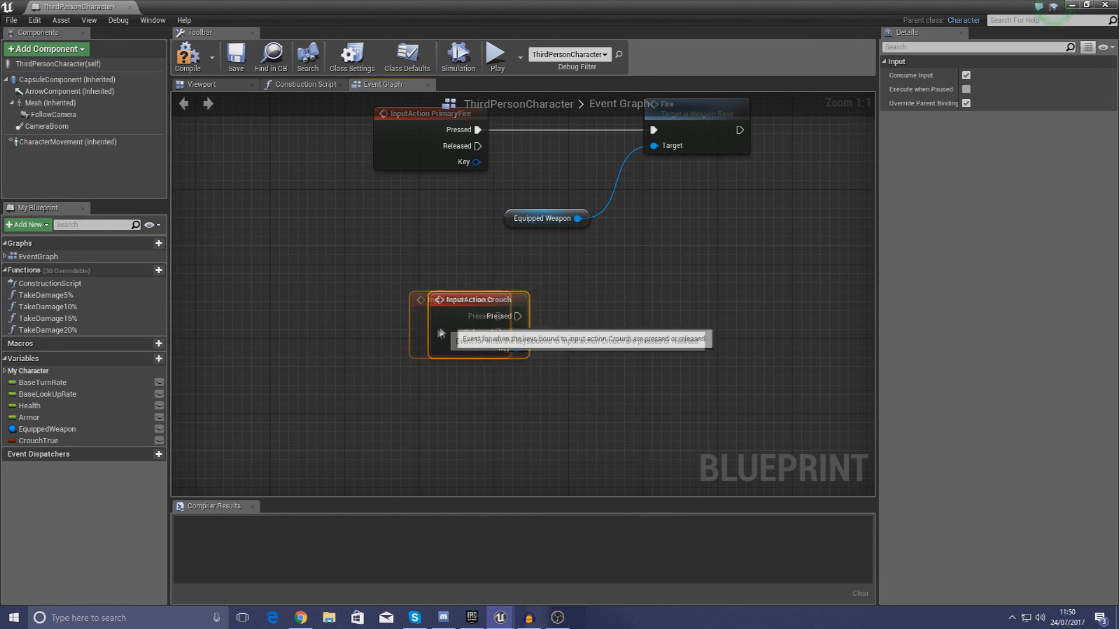
{"action": "right_click_drag", "start_coordinate": [580, 295], "coordinate": [517, 295]}
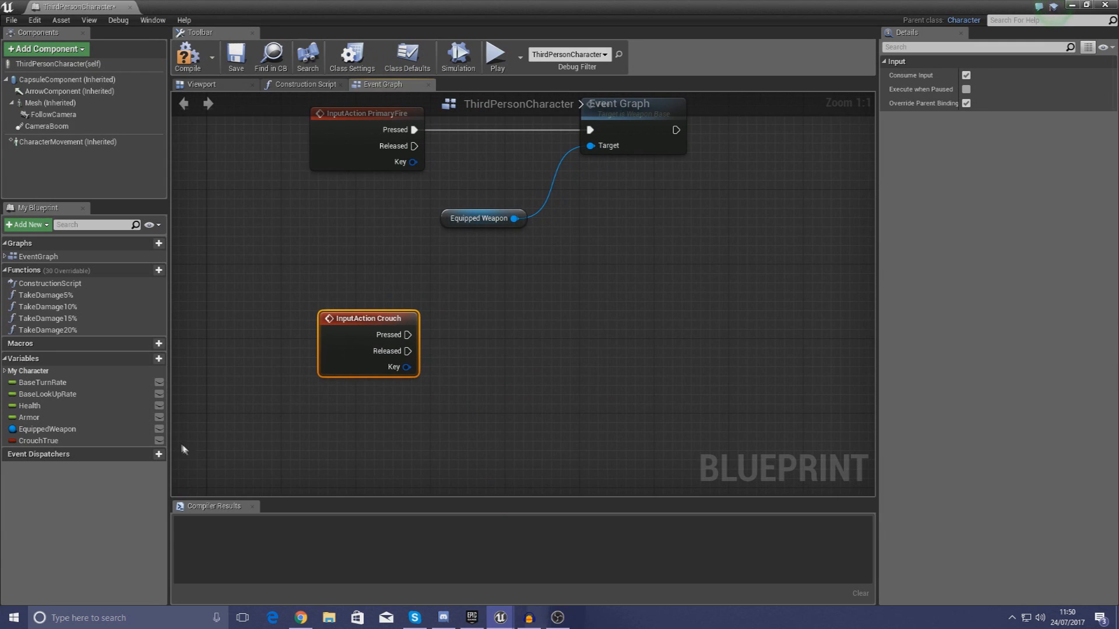
Add two CrouchTrue SET nodes to the Crouch event, true on Pressed and false on Released.
{"action": "left_click_drag", "start_coordinate": [55, 446], "coordinate": [499, 349]}
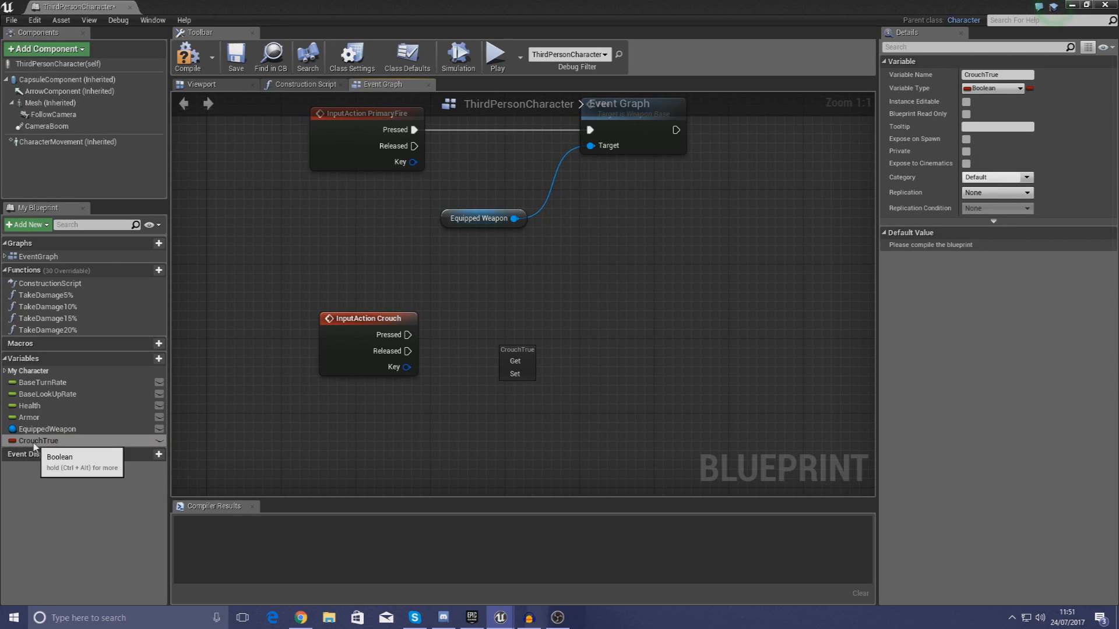
{"action": "left_click", "coordinate": [514, 374]}
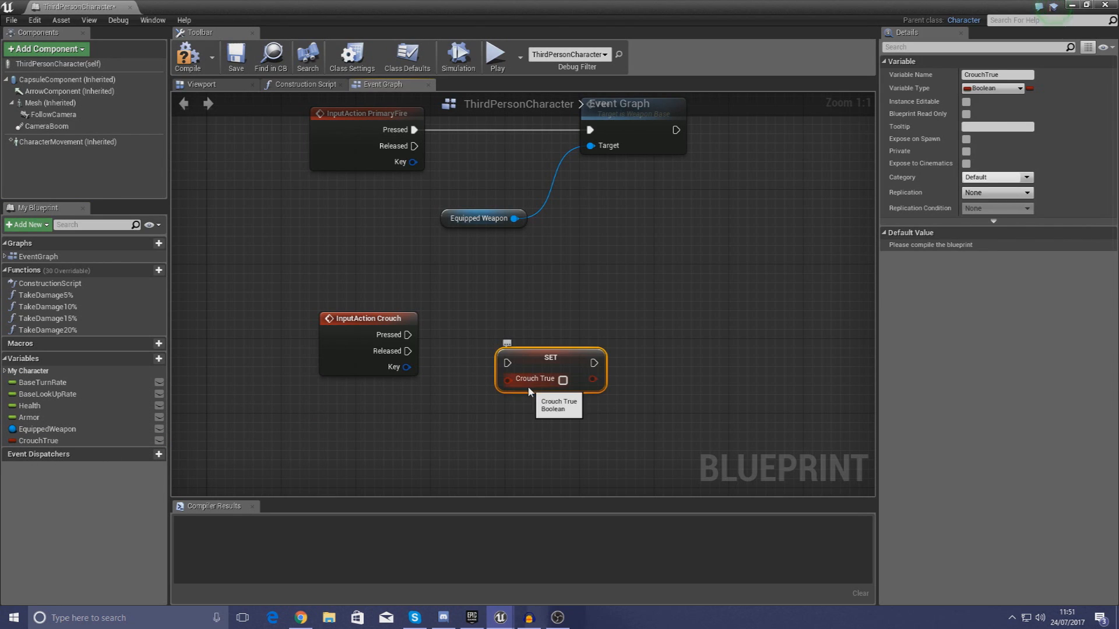
{"action": "key", "text": "ctrl+w"}
{"action": "left_click_drag", "start_coordinate": [544, 357], "coordinate": [579, 389]}
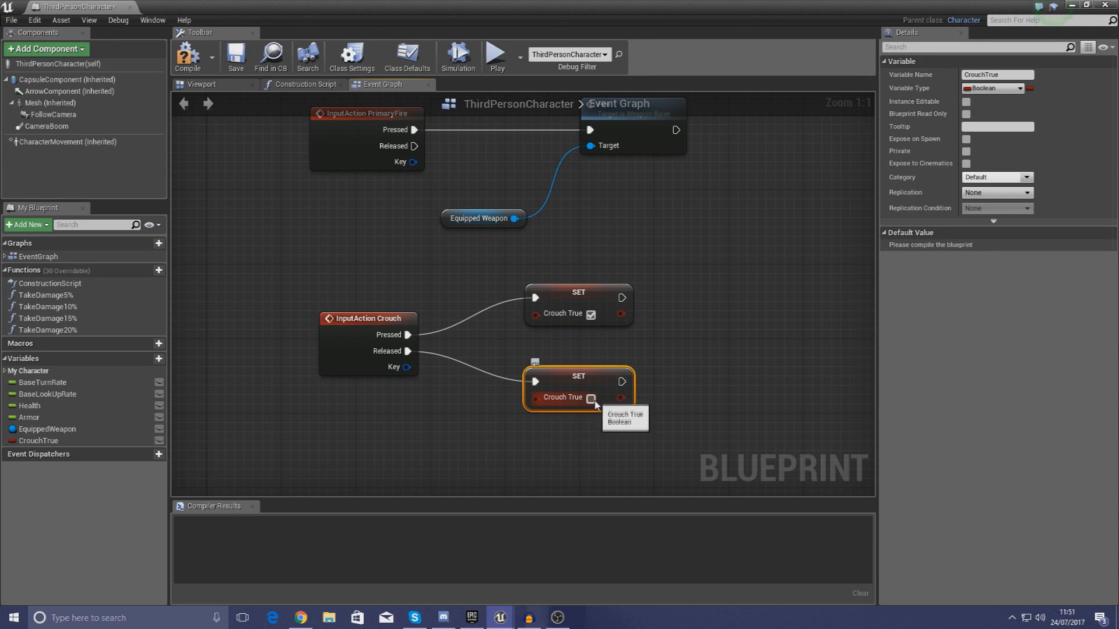
Add a Character Movement reference to the graph and create a Set Max Walk Speed node from it.
{"action": "right_click_drag", "start_coordinate": [653, 347], "coordinate": [470, 296]}
{"action": "left_click", "coordinate": [614, 345]}
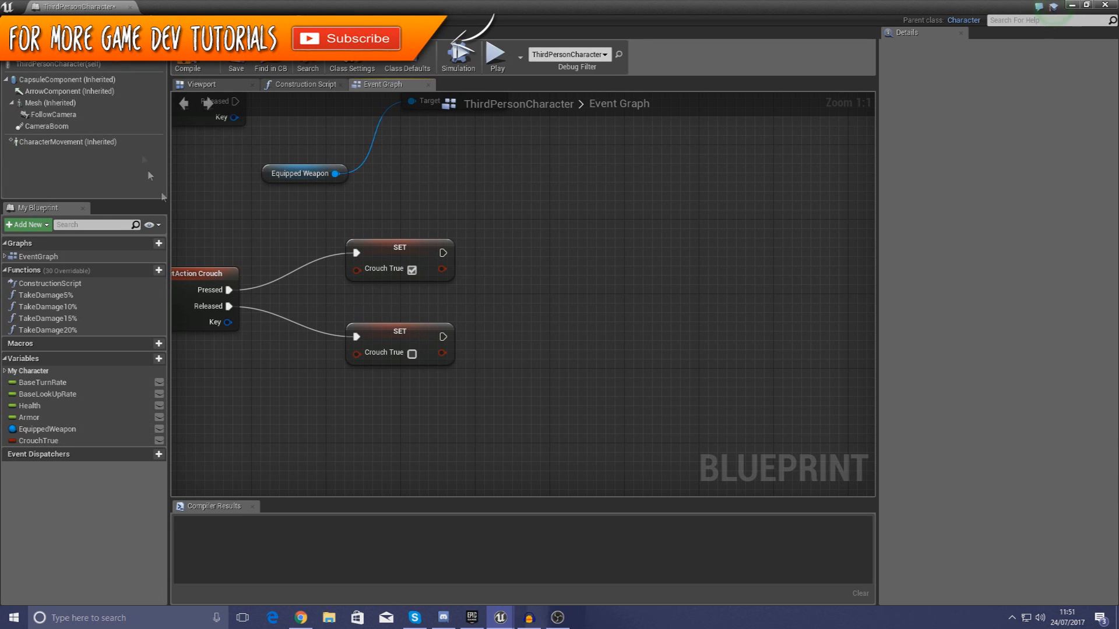
{"action": "left_click_drag", "start_coordinate": [109, 146], "coordinate": [631, 304]}
{"action": "type", "text": "set"}
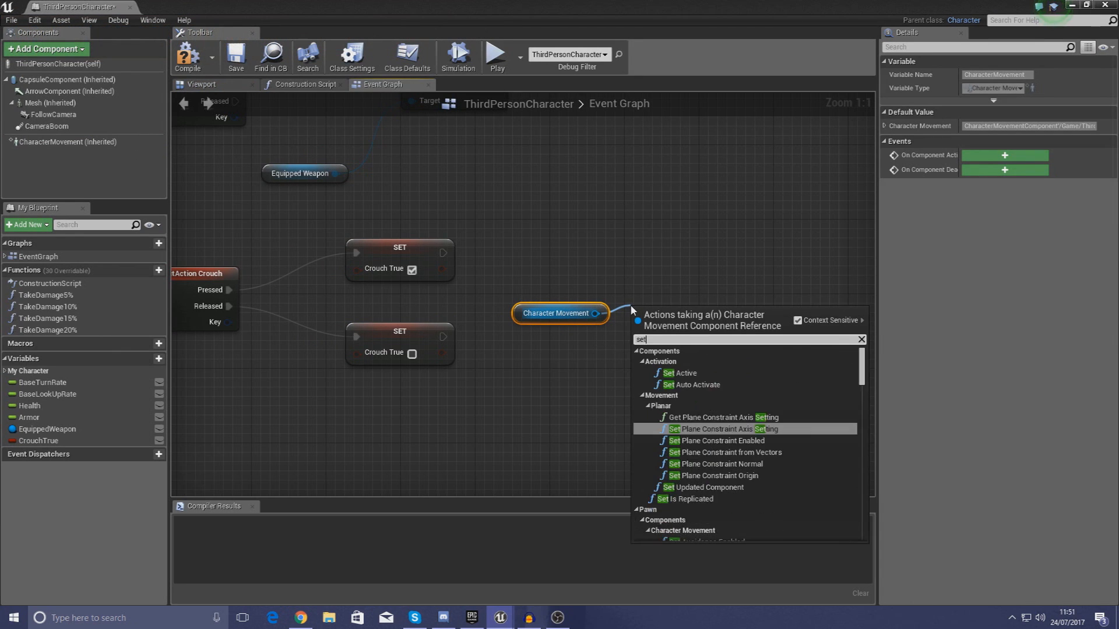
{"action": "type", "text": " max walk"}
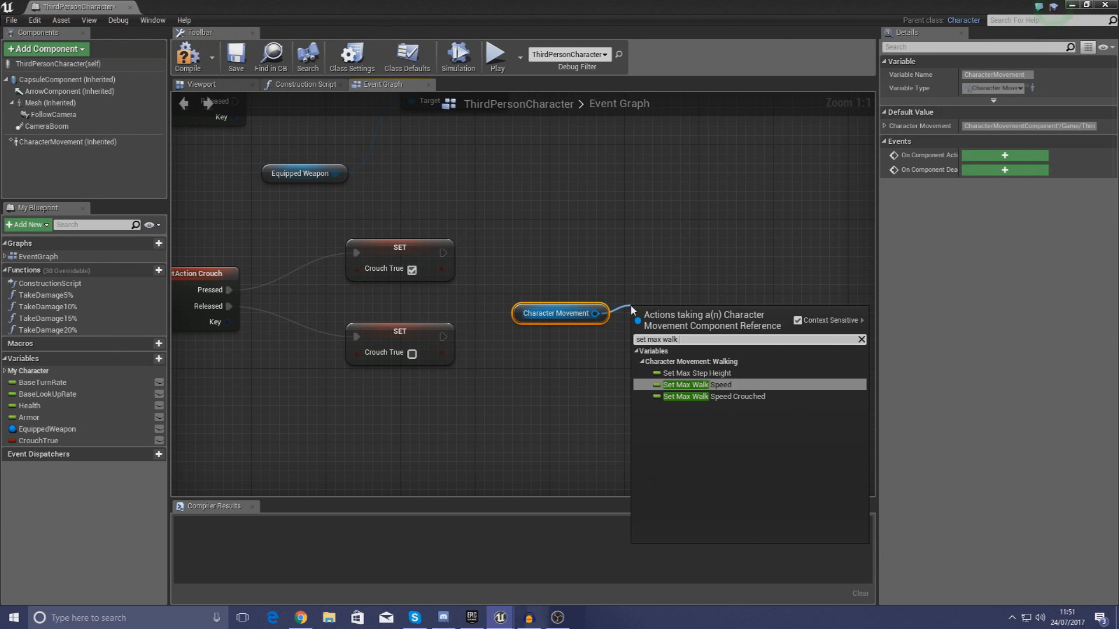
{"action": "key", "text": "Return"}
{"action": "left_click_drag", "start_coordinate": [657, 315], "coordinate": [666, 249]}
Duplicate the Character Movement and Max Walk Speed nodes and wire one pair after each CrouchTrue SET node.
{"action": "left_click_drag", "start_coordinate": [750, 379], "coordinate": [557, 227]}
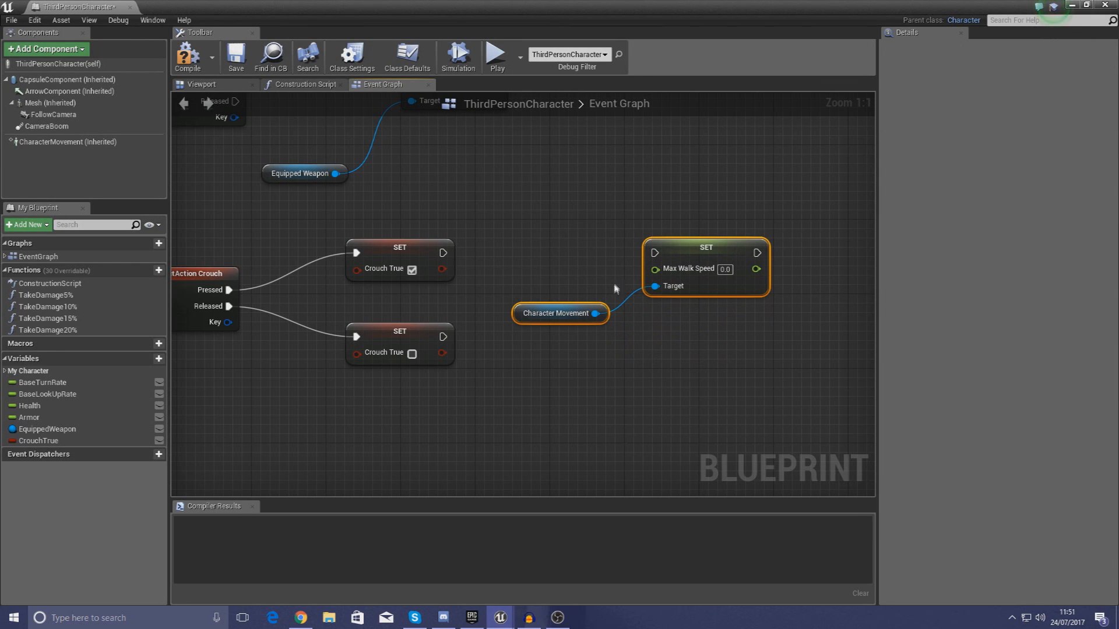
{"action": "key", "text": "ctrl+v"}
{"action": "left_click_drag", "start_coordinate": [729, 259], "coordinate": [559, 359]}
{"action": "left_click_drag", "start_coordinate": [778, 325], "coordinate": [553, 223]}
{"action": "left_click_drag", "start_coordinate": [718, 249], "coordinate": [569, 239]}
{"action": "left_click", "coordinate": [551, 210]}
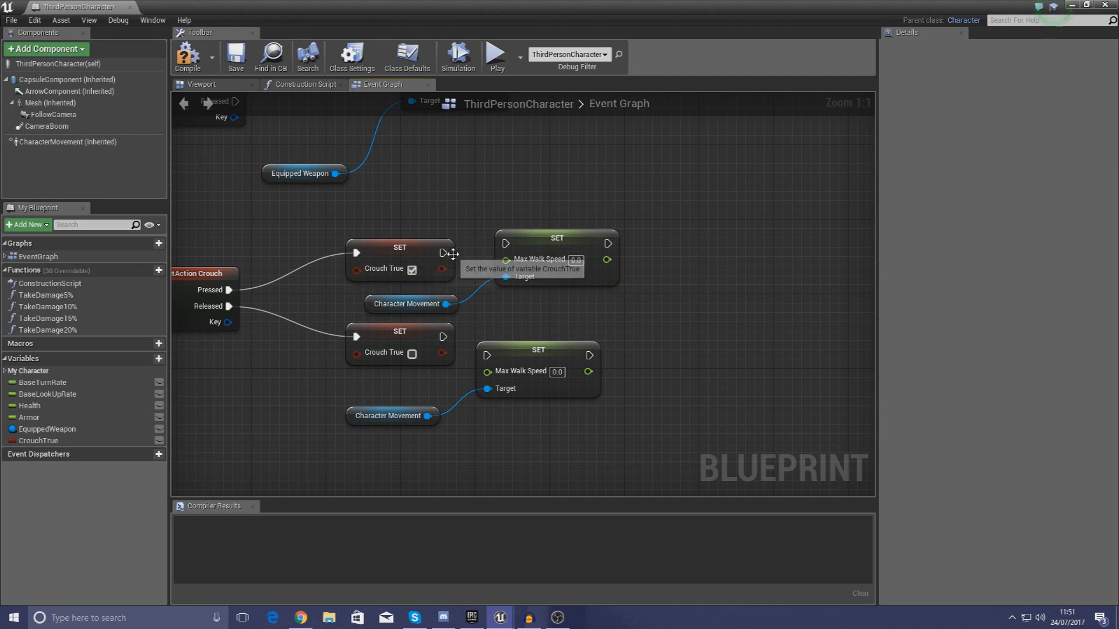
{"action": "left_click_drag", "start_coordinate": [442, 253], "coordinate": [506, 244]}
{"action": "left_click_drag", "start_coordinate": [443, 337], "coordinate": [487, 356]}
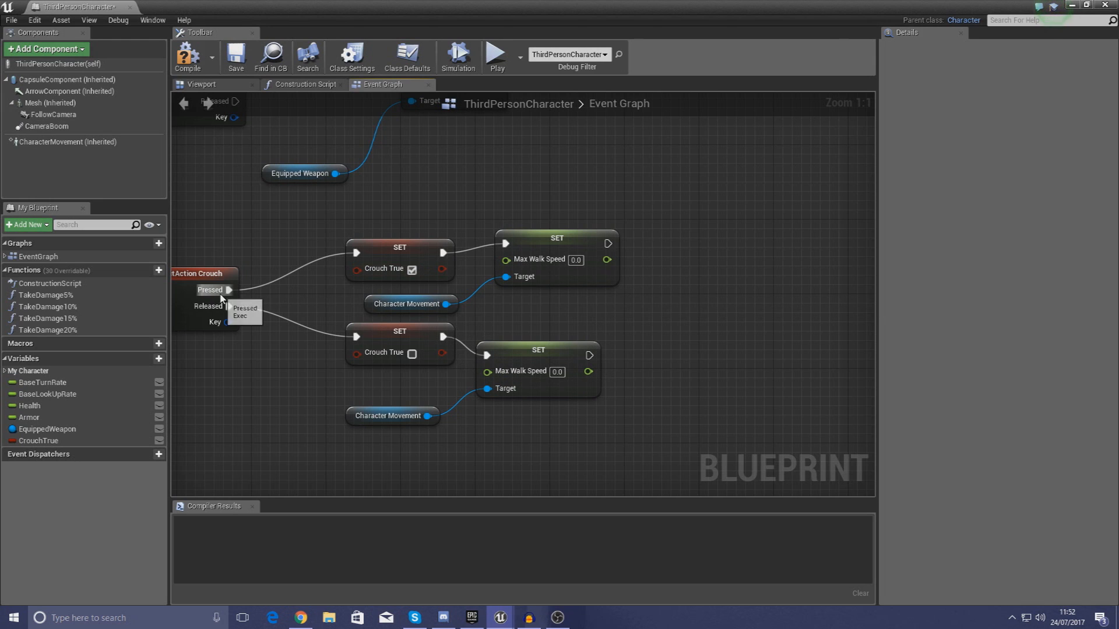
Set Max Walk Speed to 300 on the Pressed branch and 600 on the Released branch, aligning the two nodes.
{"action": "left_click", "coordinate": [578, 260]}
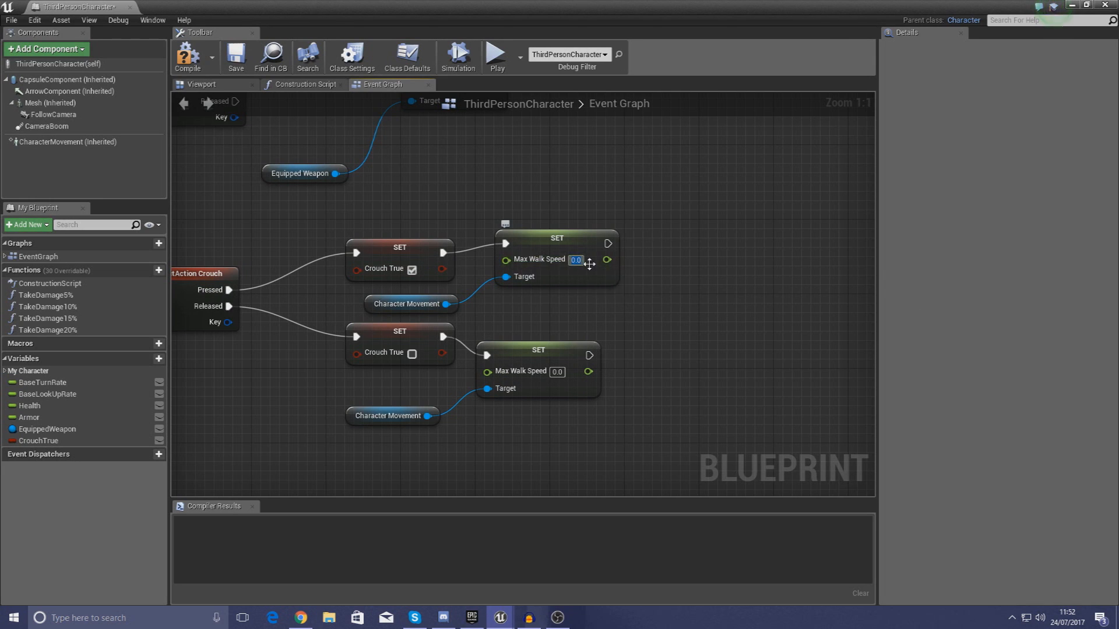
{"action": "type", "text": "300"}
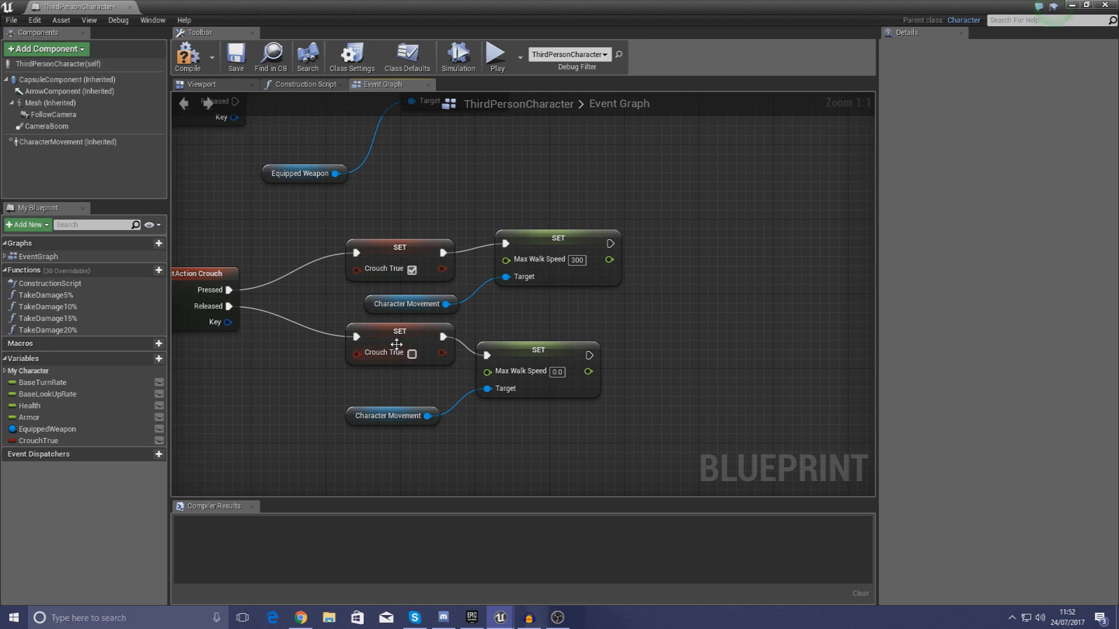
{"action": "type", "text": "600"}
{"action": "key", "text": "Return"}
{"action": "left_click_drag", "start_coordinate": [539, 348], "coordinate": [575, 357]}
{"action": "left_click", "coordinate": [590, 342]}
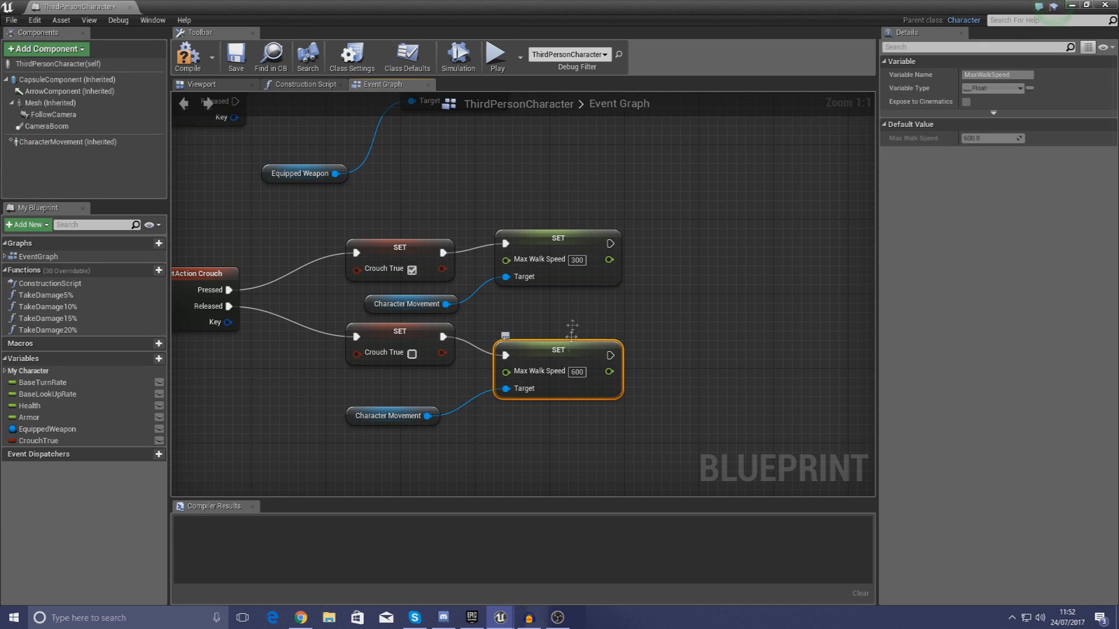
{"action": "left_click", "coordinate": [571, 343]}
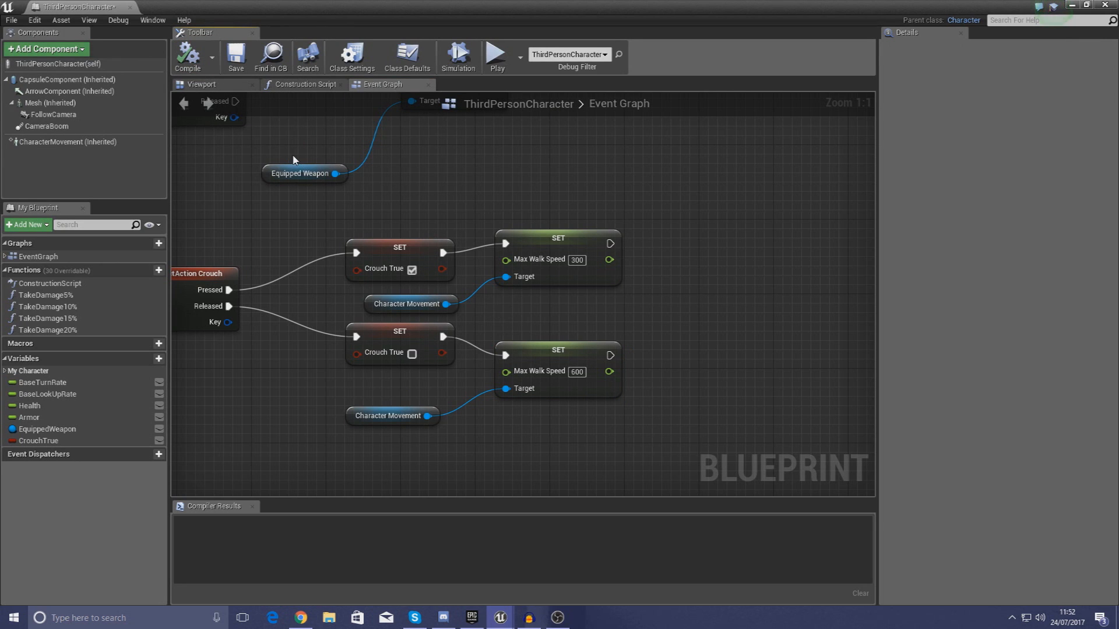
Close the character blueprint, open SWAT_AnimBP from the Character folder and show its Event Graph.
{"action": "left_click", "coordinate": [129, 6]}
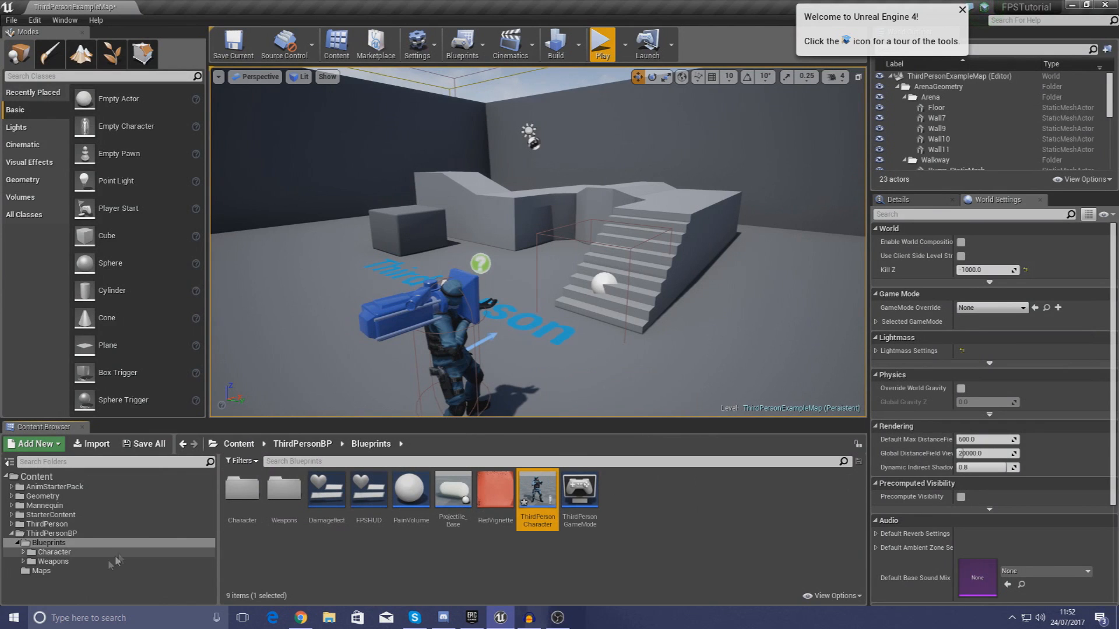
{"action": "left_click", "coordinate": [56, 553]}
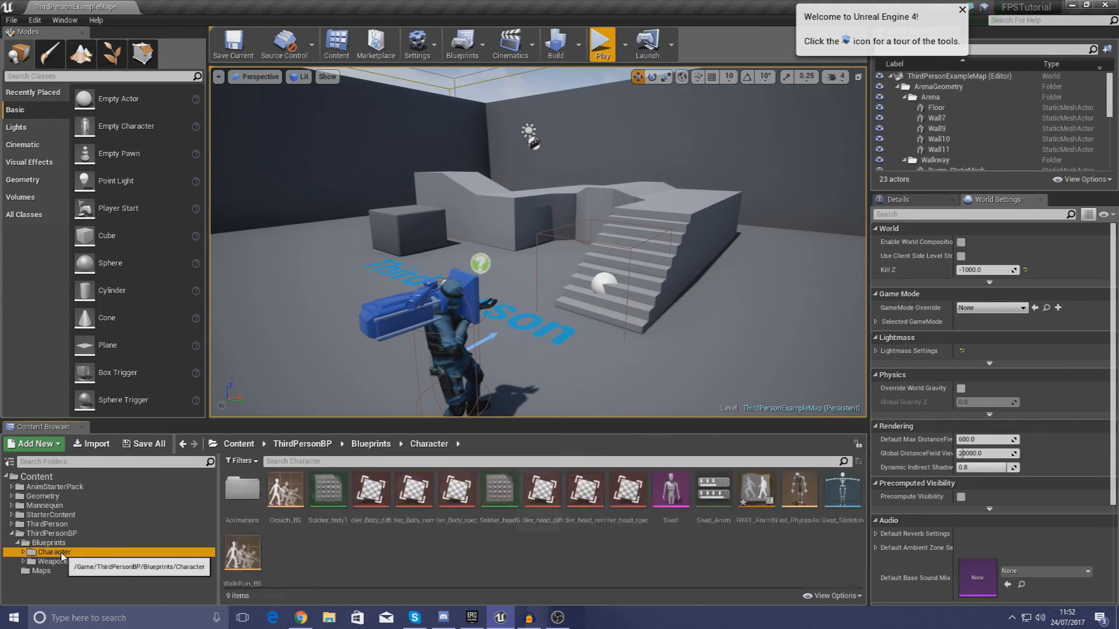
{"action": "double_click", "coordinate": [760, 504]}
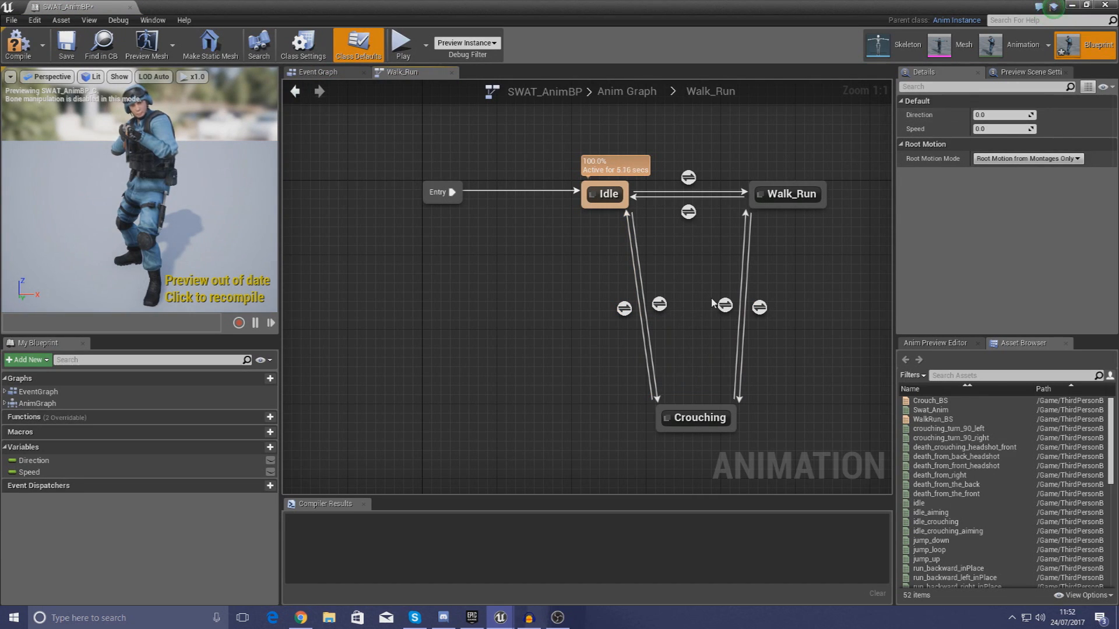
{"action": "left_click_drag", "start_coordinate": [542, 327], "coordinate": [827, 280]}
{"action": "left_click", "coordinate": [827, 279]}
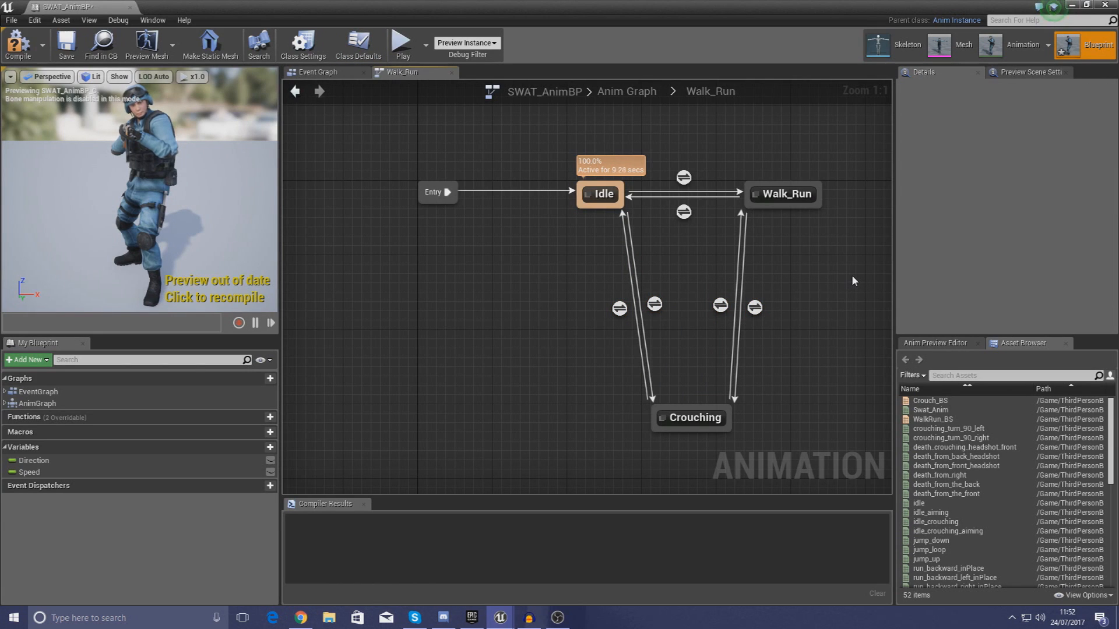
{"action": "left_click", "coordinate": [348, 72]}
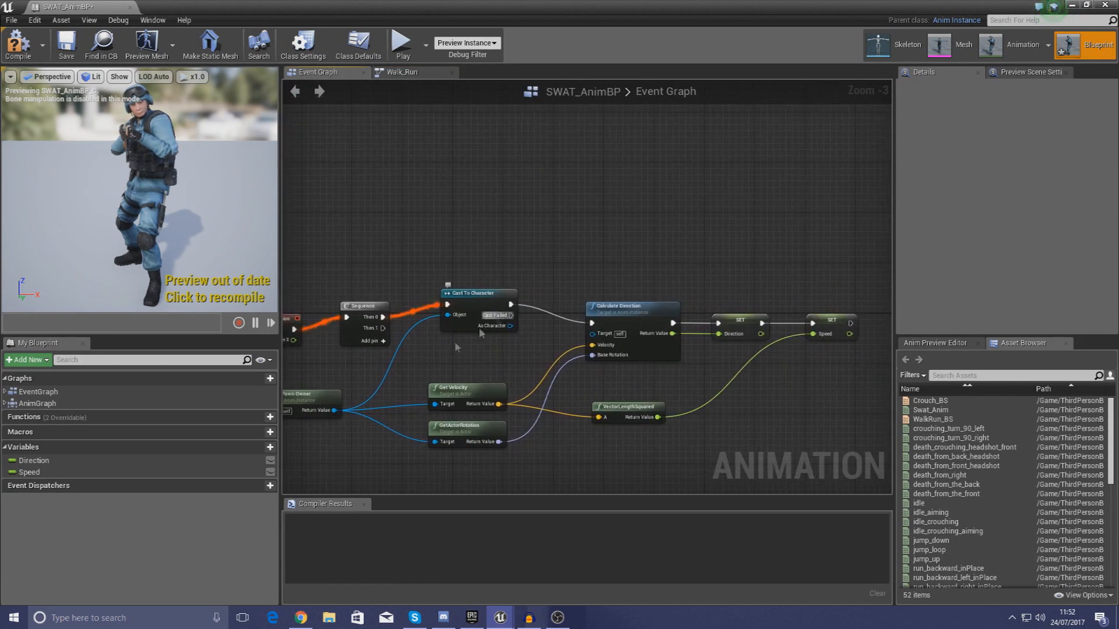
Add a Cast To Character node driven by the Sequence node's Then 1 output.
{"action": "scroll", "coordinate": [373, 331], "scroll_direction": "up", "scroll_amount": 3}
{"action": "right_click_drag", "start_coordinate": [359, 232], "coordinate": [525, 214]}
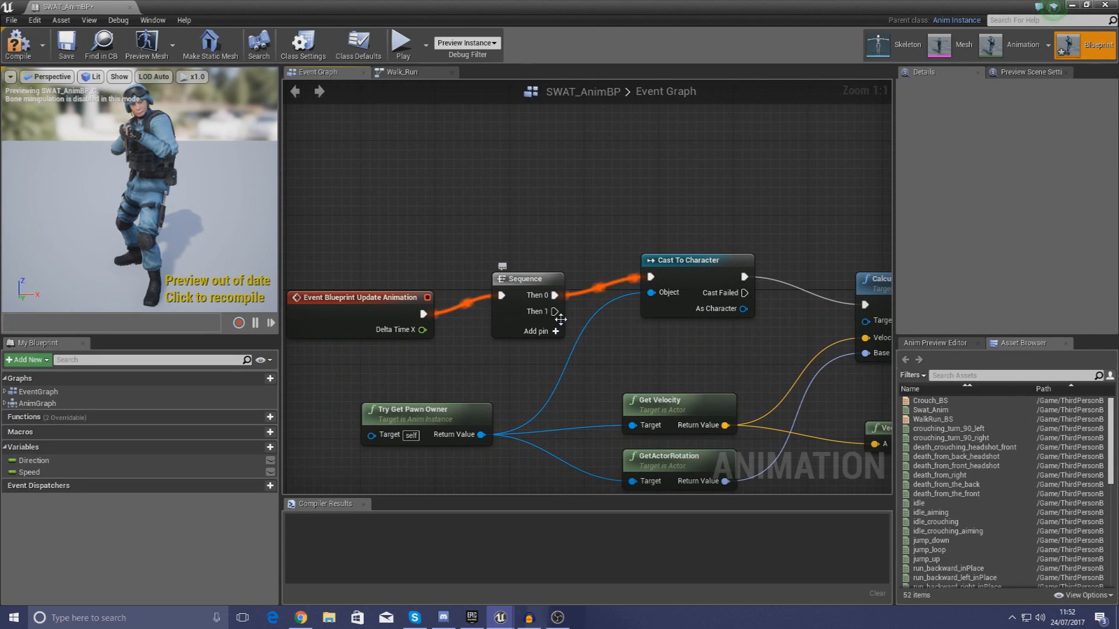
{"action": "left_click_drag", "start_coordinate": [552, 312], "coordinate": [644, 172]}
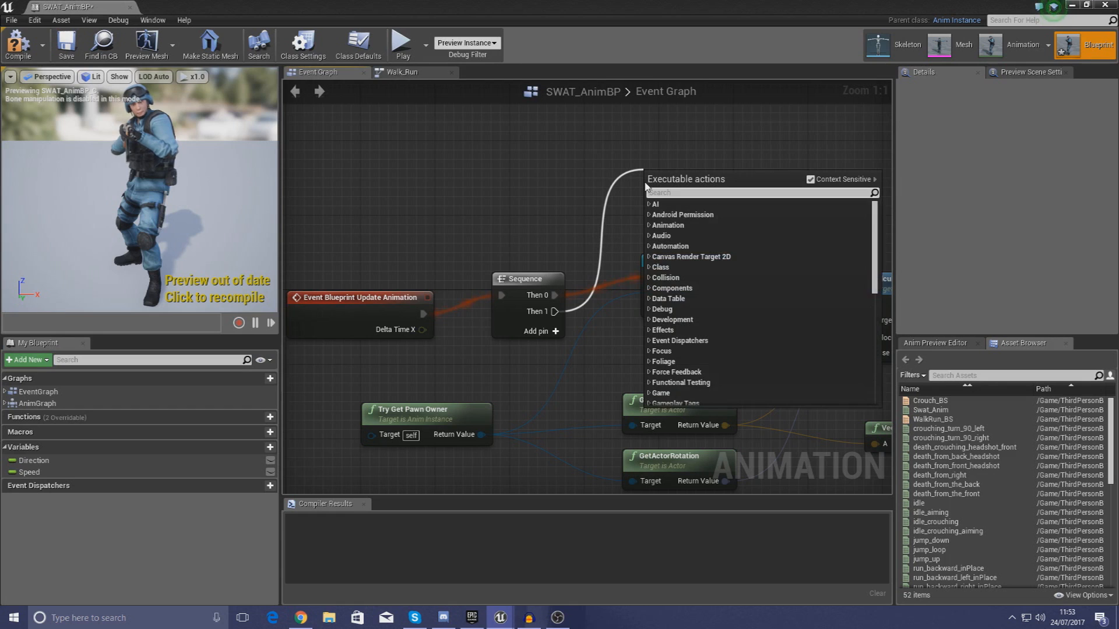
{"action": "type", "text": "cast to cahract"}
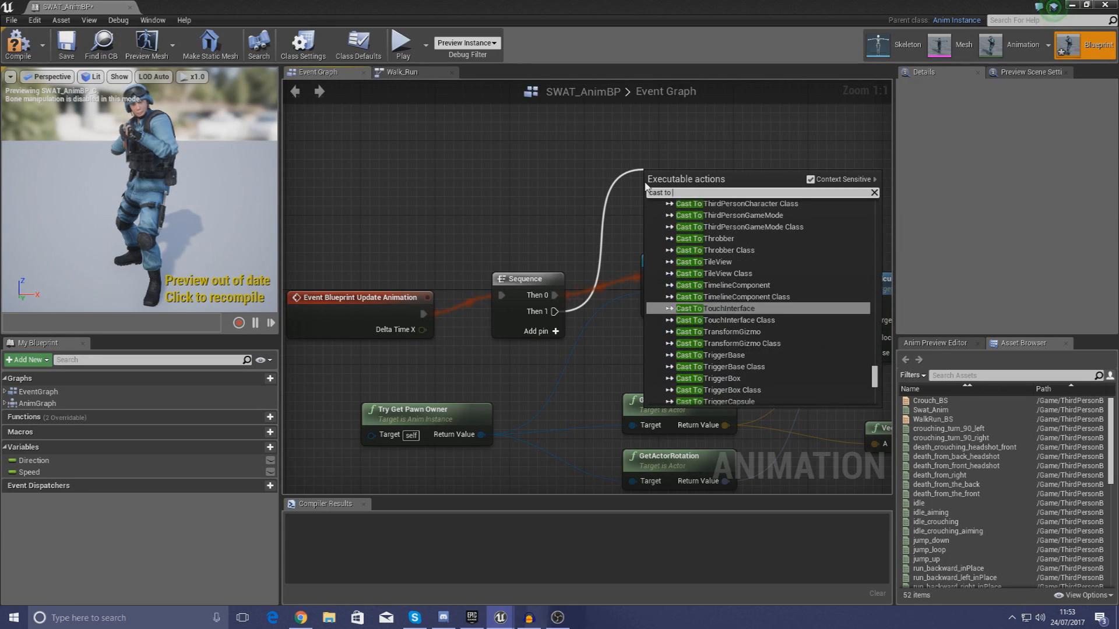
{"action": "key", "text": "BackSpace"}
{"action": "key", "text": "BackSpace"}
{"action": "key", "text": "BackSpace"}
{"action": "key", "text": "BackSpace"}
{"action": "type", "text": "hacte"}
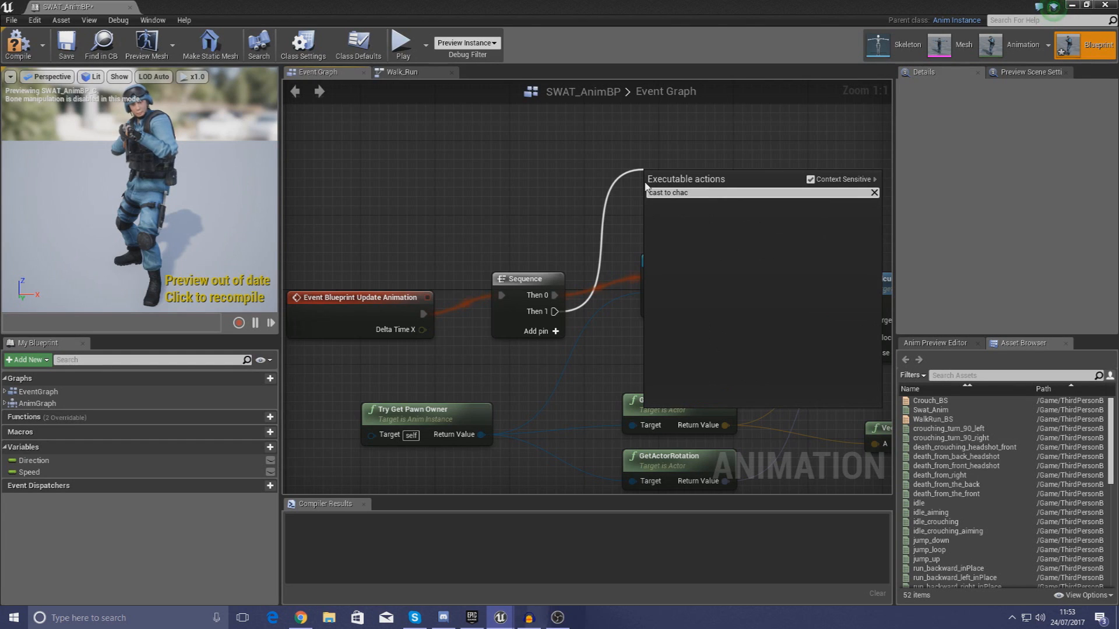
{"action": "key", "text": "BackSpace"}
{"action": "key", "text": "Return"}
Feed the new cast's Object input from a new Try Get Pawn Owner node placed before it.
{"action": "left_click_drag", "start_coordinate": [656, 210], "coordinate": [516, 186]}
{"action": "type", "text": "t"}
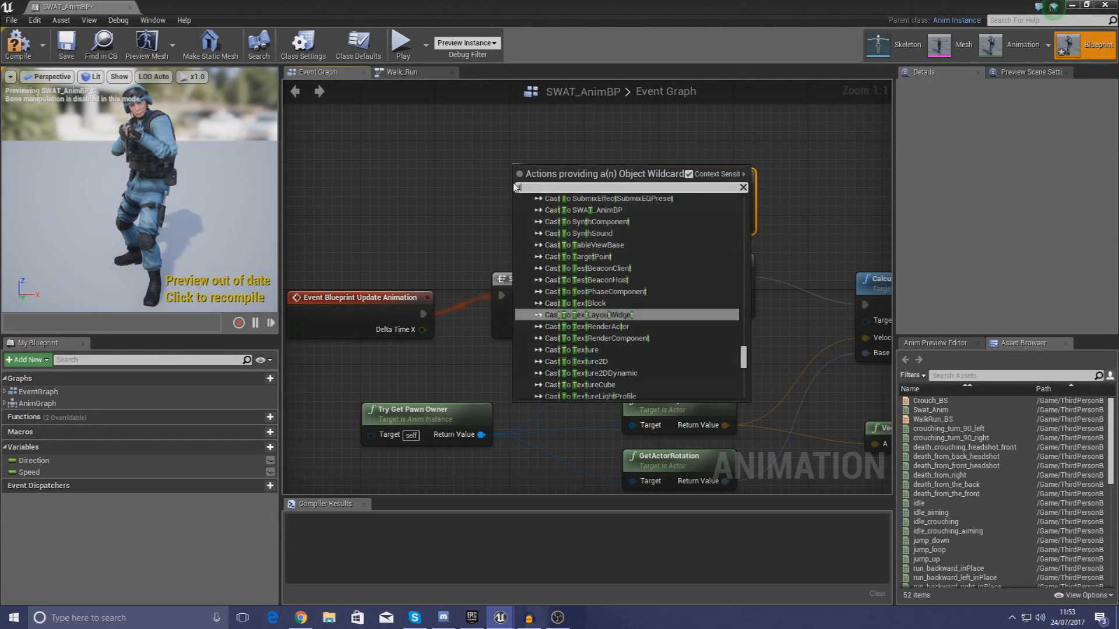
{"action": "type", "text": "ry get"}
{"action": "key", "text": "Return"}
{"action": "left_click_drag", "start_coordinate": [625, 203], "coordinate": [492, 160]}
{"action": "right_click_drag", "start_coordinate": [726, 219], "coordinate": [408, 258]}
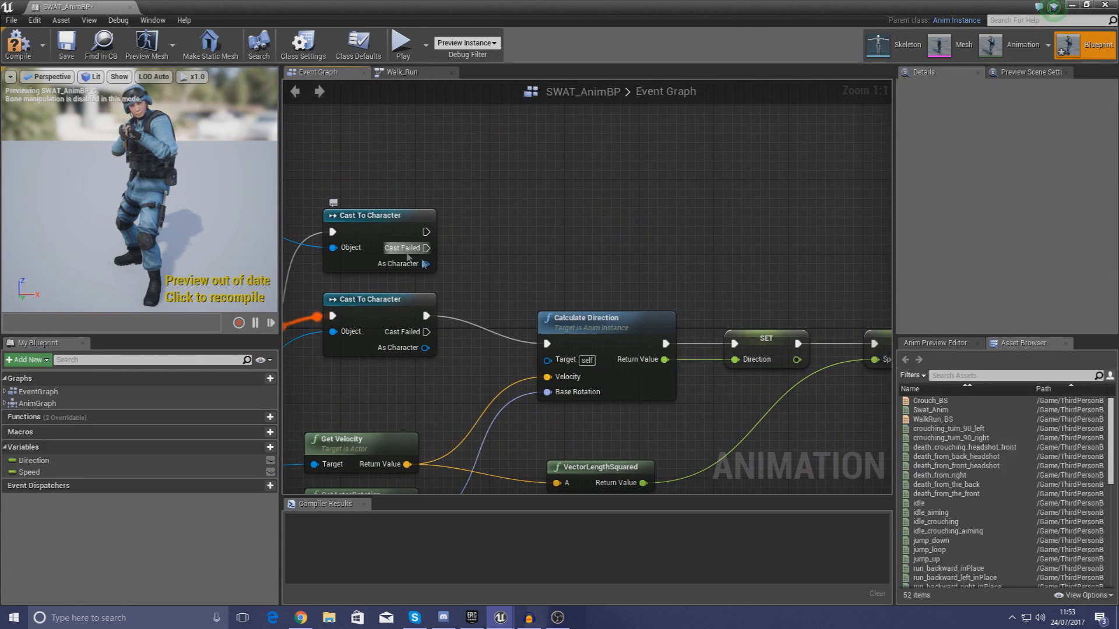
{"action": "left_click_drag", "start_coordinate": [425, 264], "coordinate": [604, 234]}
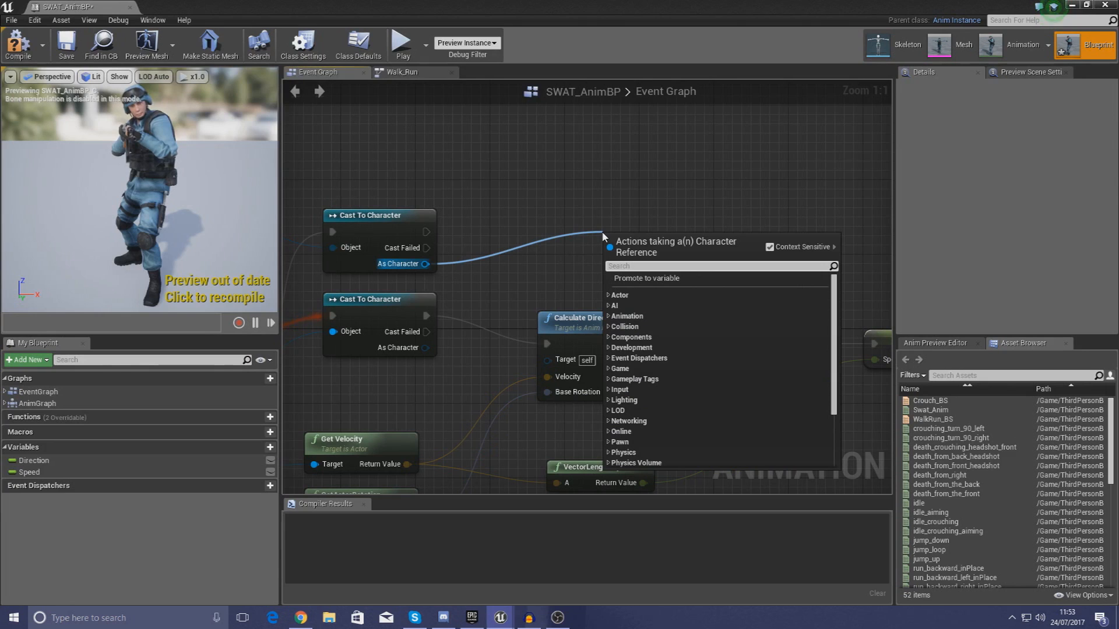
{"action": "type", "text": "get is crouch"}
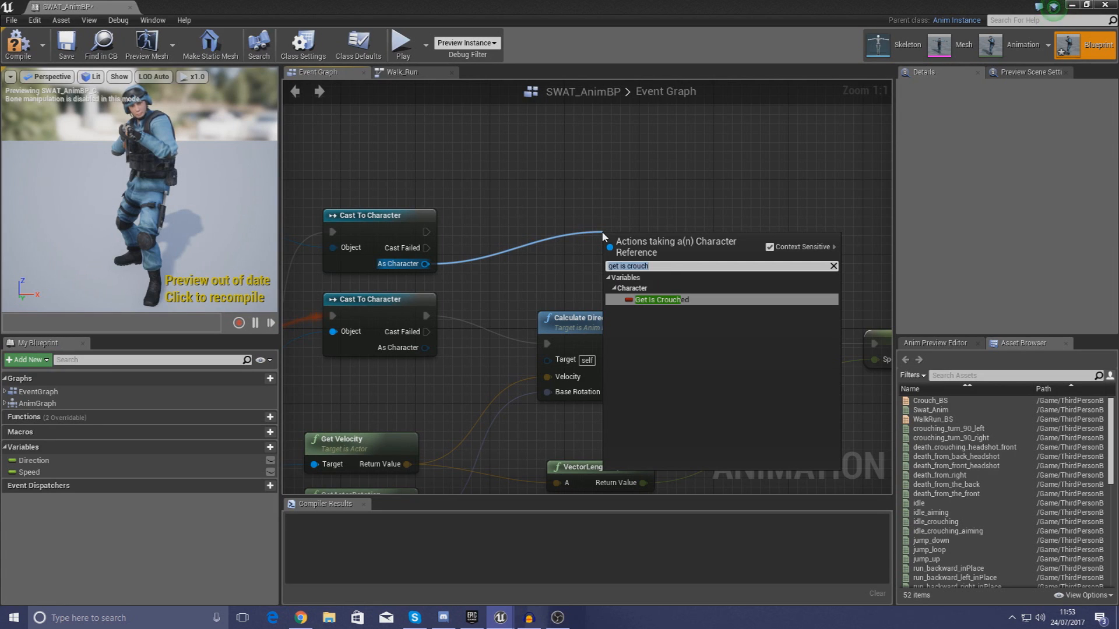
{"action": "type", "text": "get crouchtrue"}
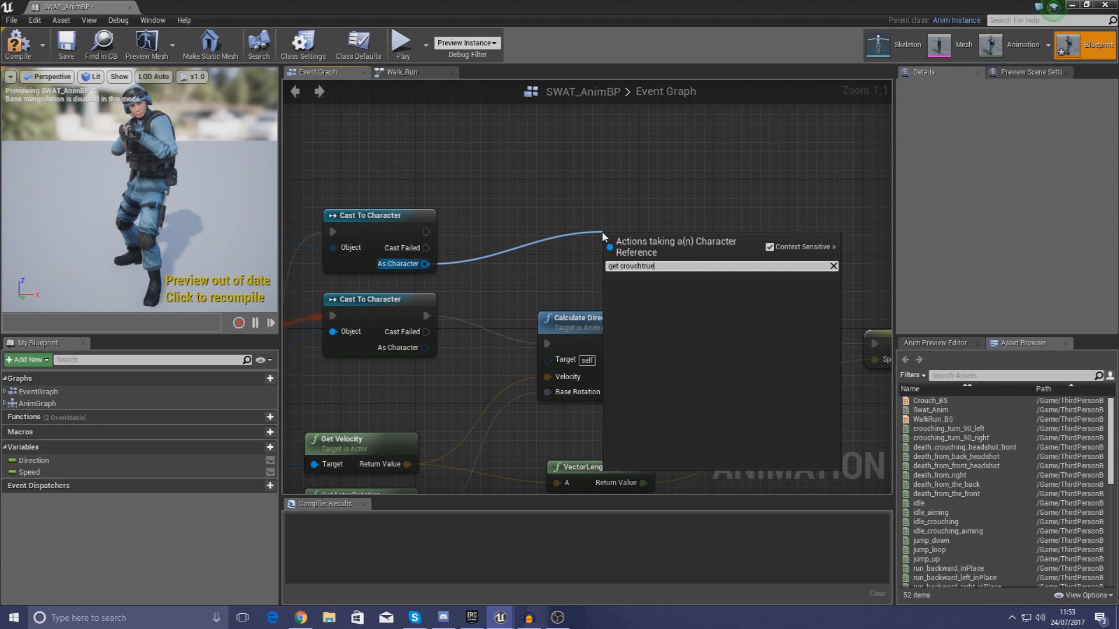
{"action": "left_click", "coordinate": [439, 229]}
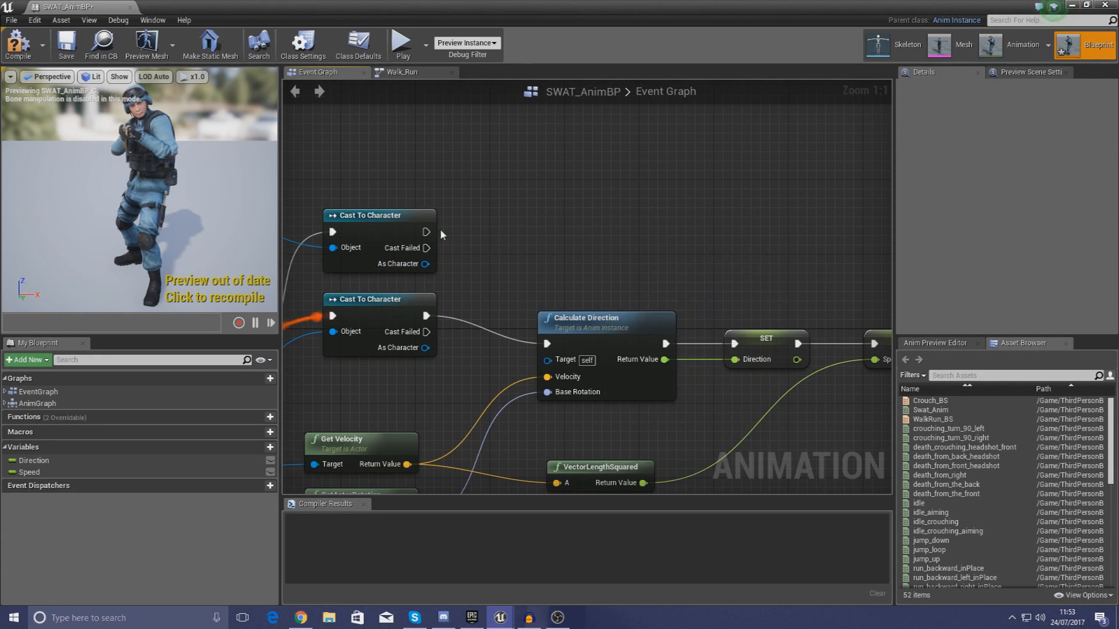
Replace the upper Cast To Character node with Cast To ThirdPersonCharacter, driven by Then 1 and fed by Try Get Pawn Owner.
{"action": "right_click_drag", "start_coordinate": [440, 229], "coordinate": [580, 237]}
{"action": "left_click", "coordinate": [506, 228]}
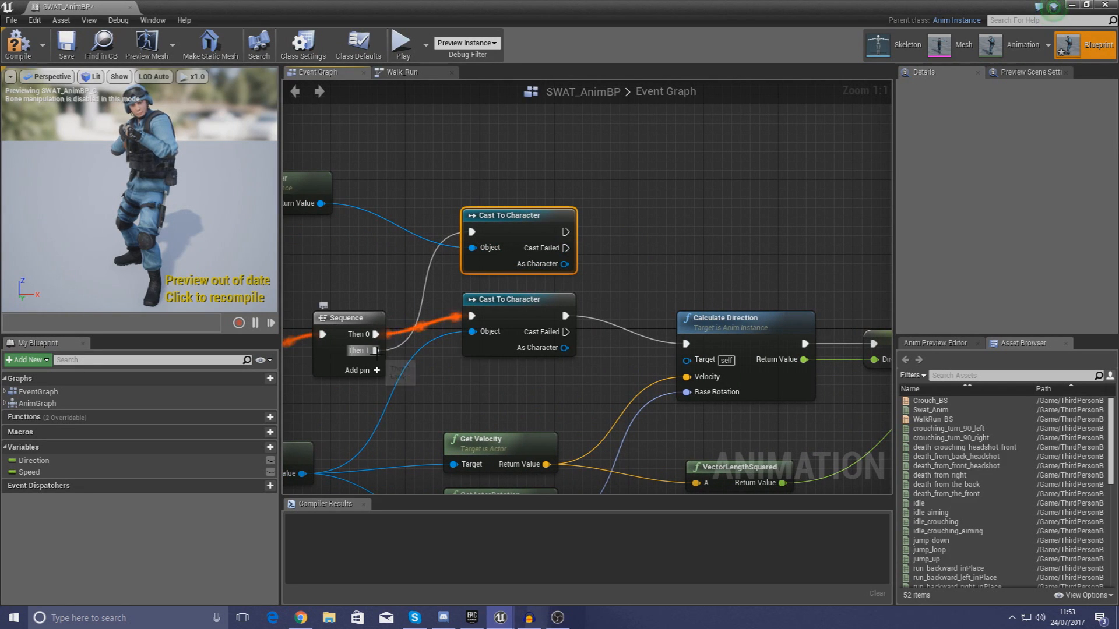
{"action": "left_click_drag", "start_coordinate": [376, 351], "coordinate": [518, 200]}
{"action": "type", "text": "cast to thirdperson"}
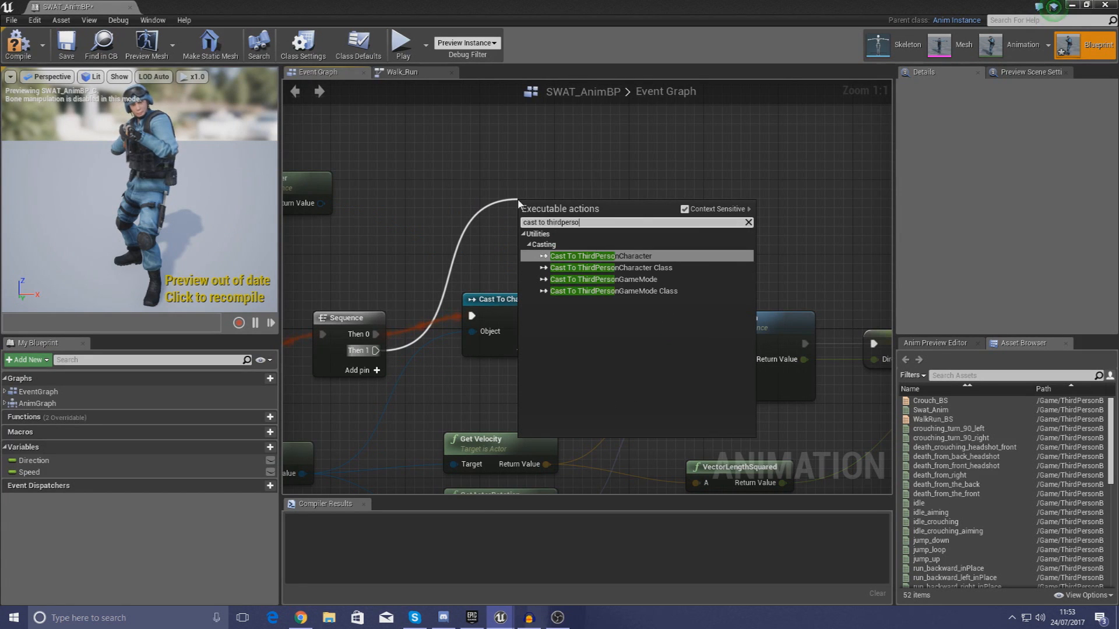
{"action": "key", "text": "Return"}
{"action": "left_click_drag", "start_coordinate": [569, 220], "coordinate": [322, 204]}
Add a Get Crouch True node from the As Third Person Character output of the new cast.
{"action": "left_click_drag", "start_coordinate": [597, 245], "coordinate": [756, 220]}
{"action": "type", "text": "croa"}
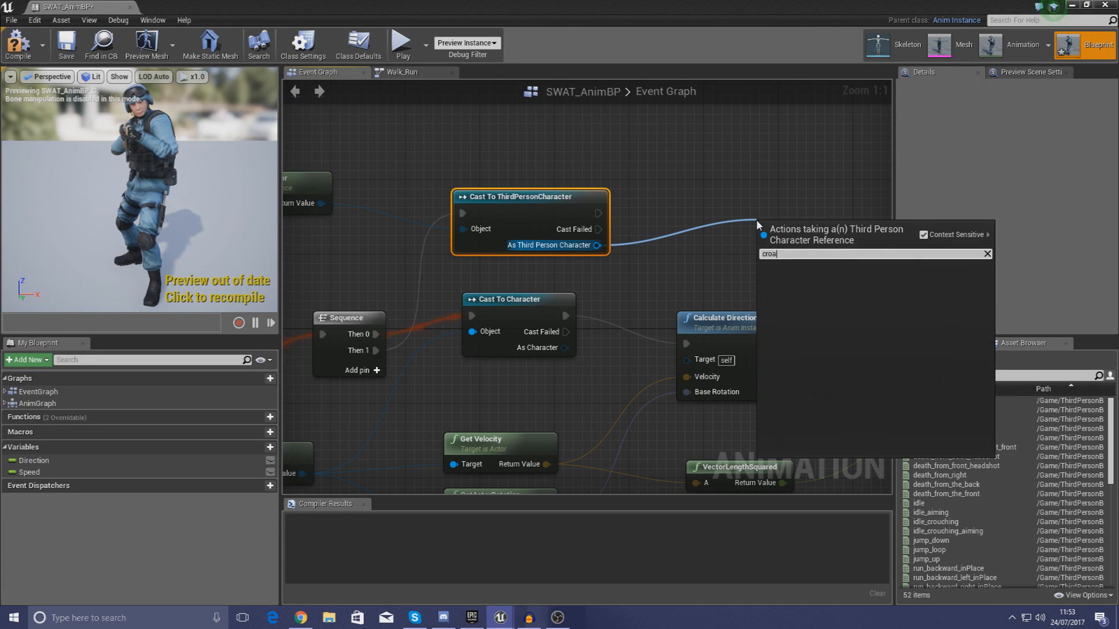
{"action": "type", "text": "ch"}
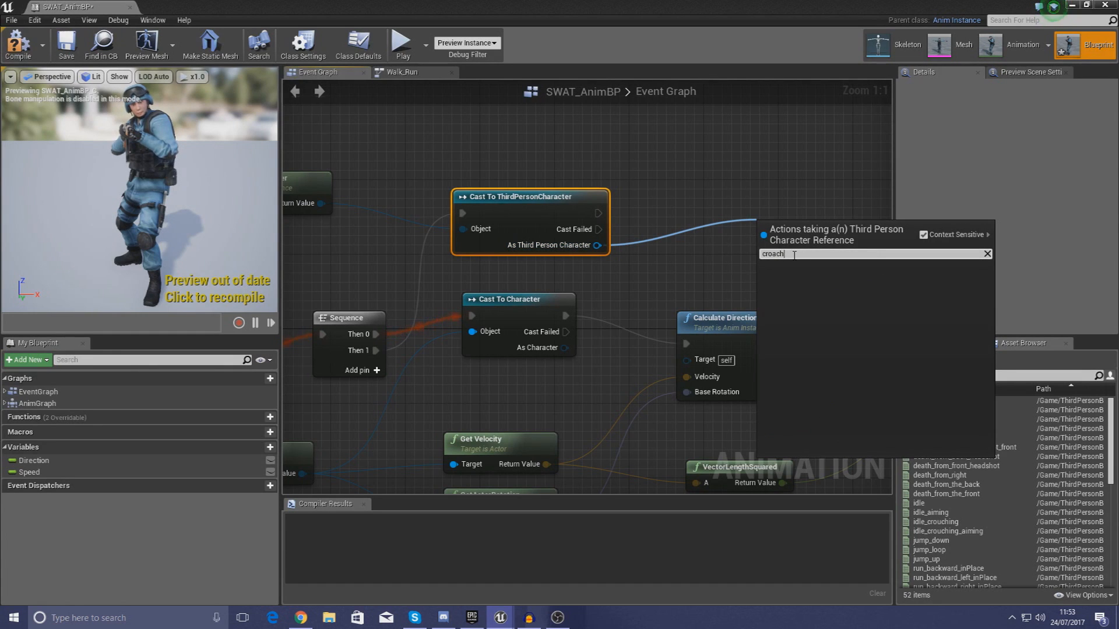
{"action": "key", "text": "BackSpace"}
{"action": "type", "text": "u"}
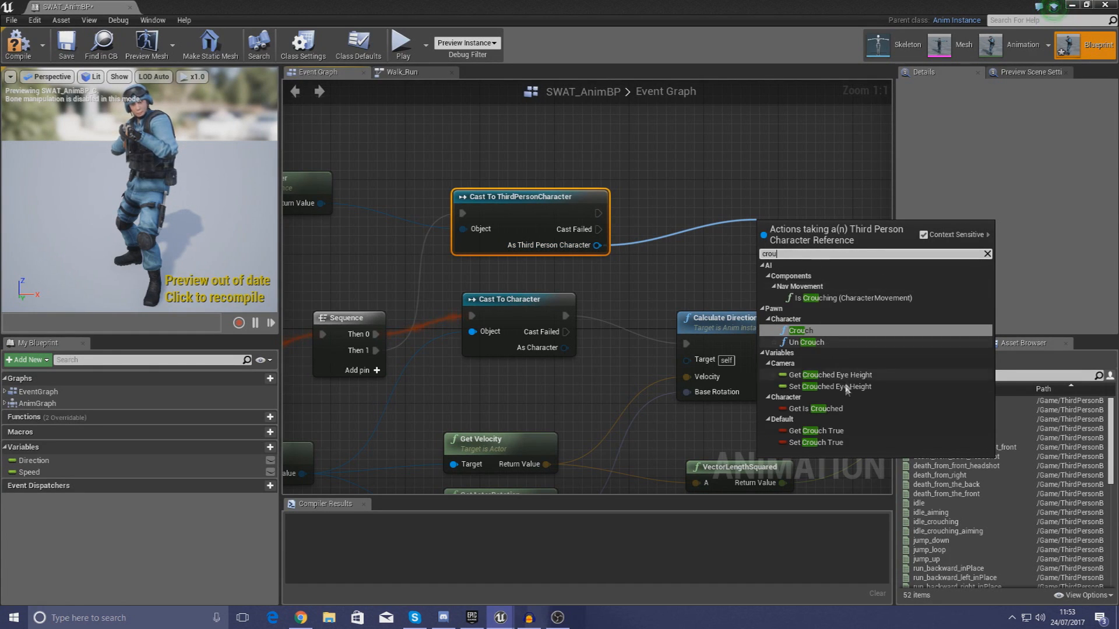
{"action": "left_click", "coordinate": [837, 434]}
Promote the Crouch True output to a new boolean variable named CrouchTrue.
{"action": "right_click_drag", "start_coordinate": [815, 247], "coordinate": [656, 309]}
{"action": "left_click_drag", "start_coordinate": [706, 287], "coordinate": [757, 271]}
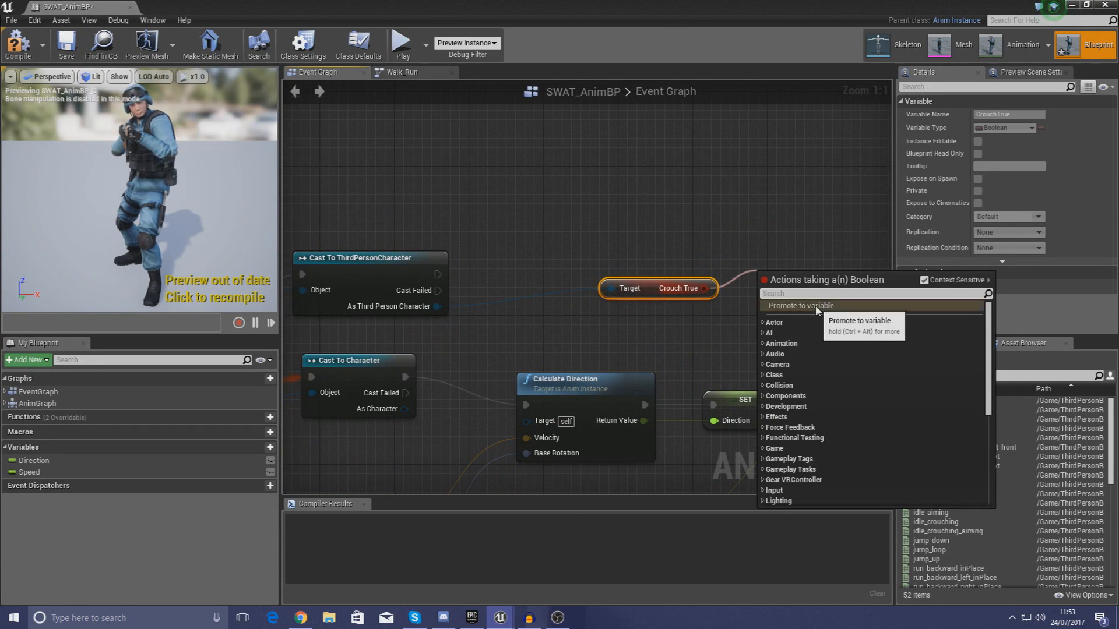
{"action": "left_click", "coordinate": [816, 306]}
{"action": "type", "text": "CrouchTrue"}
{"action": "key", "text": "Return"}
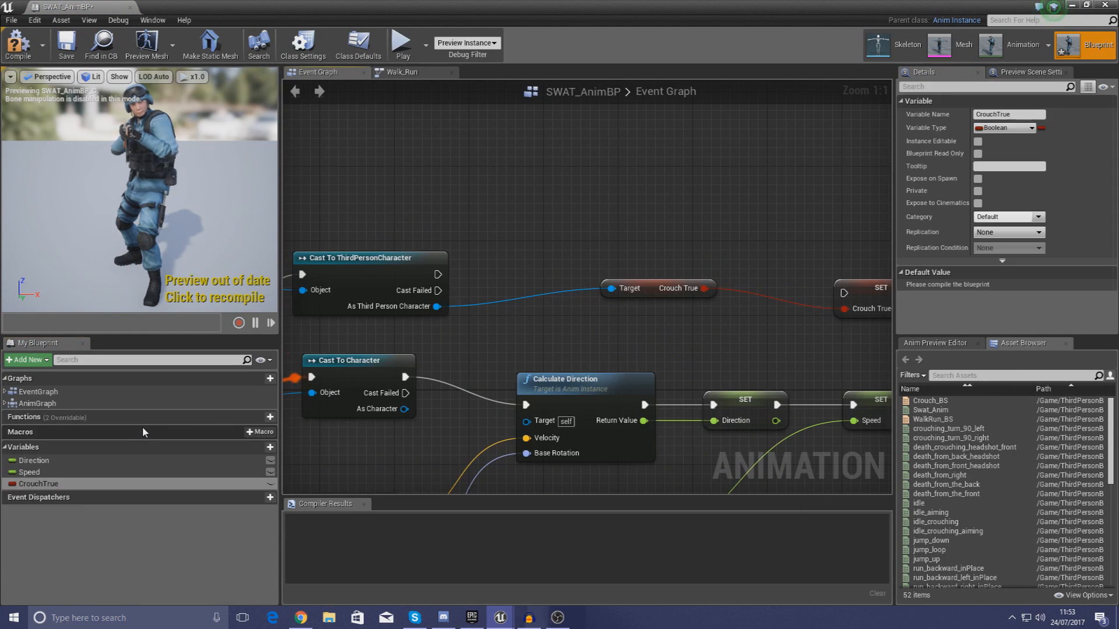
Connect the ThirdPersonCharacter cast's execution output to the CrouchTrue SET node and line up the getter and SET nodes.
{"action": "right_click_drag", "start_coordinate": [852, 311], "coordinate": [721, 331]}
{"action": "left_click", "coordinate": [732, 316]}
{"action": "left_click_drag", "start_coordinate": [726, 317], "coordinate": [652, 271]}
{"action": "left_click_drag", "start_coordinate": [308, 295], "coordinate": [639, 267]}
{"action": "left_click_drag", "start_coordinate": [524, 303], "coordinate": [421, 332]}
{"action": "left_click_drag", "start_coordinate": [655, 284], "coordinate": [552, 312]}
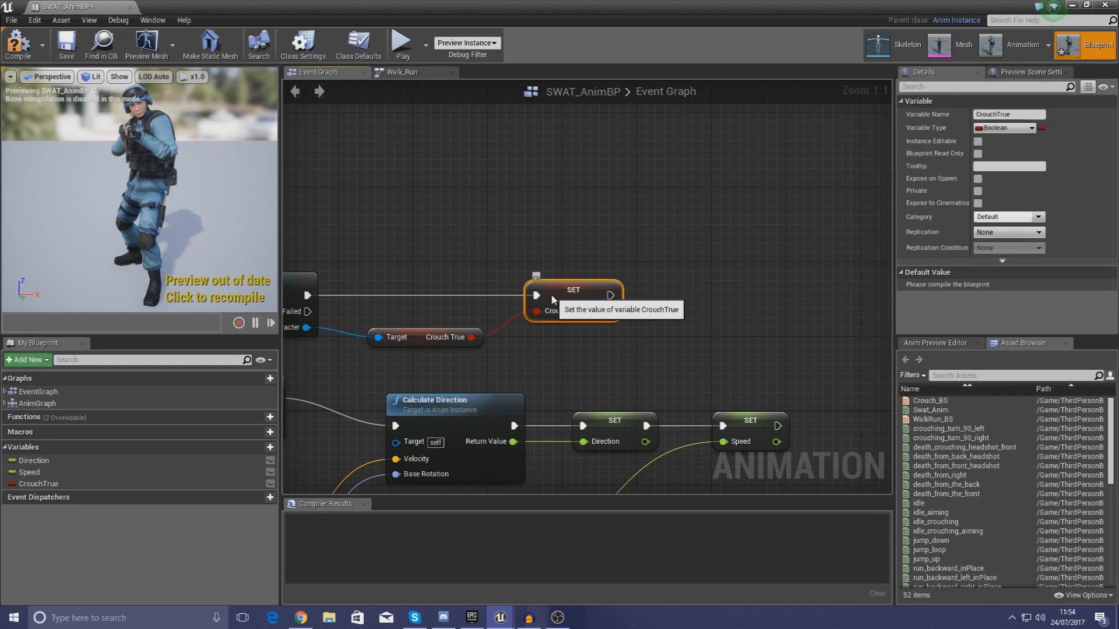
{"action": "right_click_drag", "start_coordinate": [432, 261], "coordinate": [643, 275]}
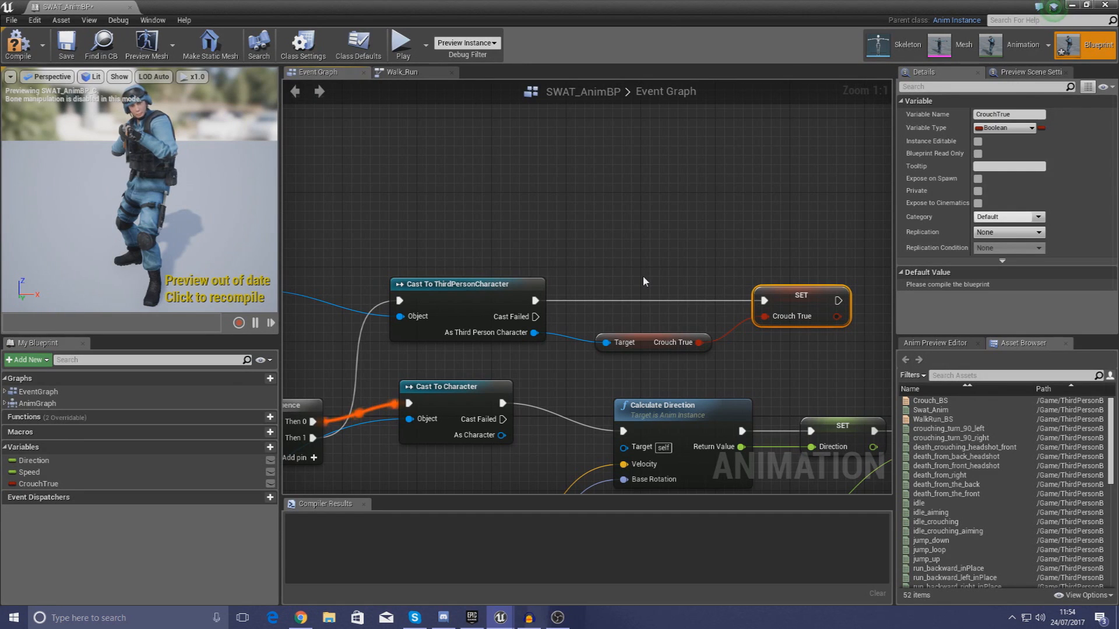
{"action": "left_click", "coordinate": [652, 316]}
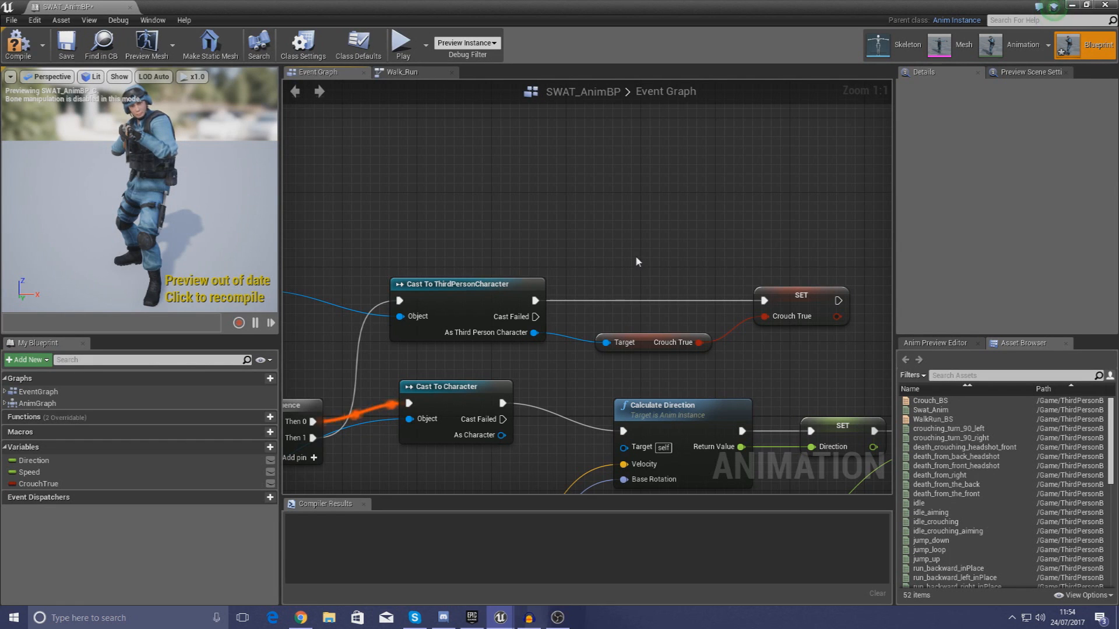
Delete the unconnected Print String node beyond the SET nodes in the Event Graph.
{"action": "right_click_drag", "start_coordinate": [636, 262], "coordinate": [574, 119]}
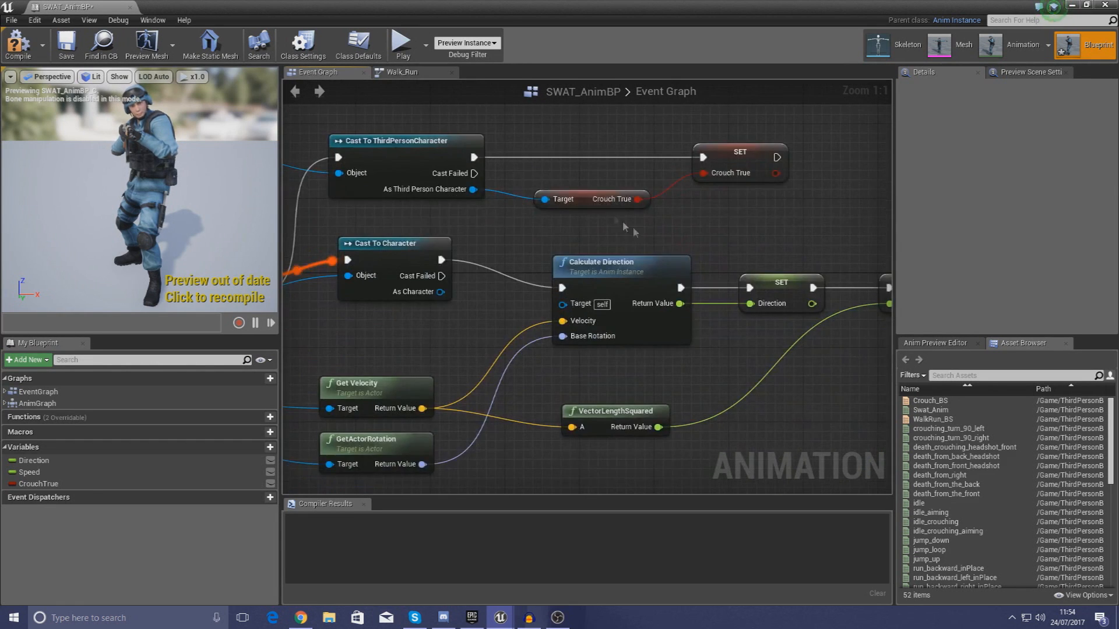
{"action": "scroll", "coordinate": [696, 279], "scroll_direction": "down", "scroll_amount": 2}
{"action": "right_click_drag", "start_coordinate": [649, 389], "coordinate": [661, 365]}
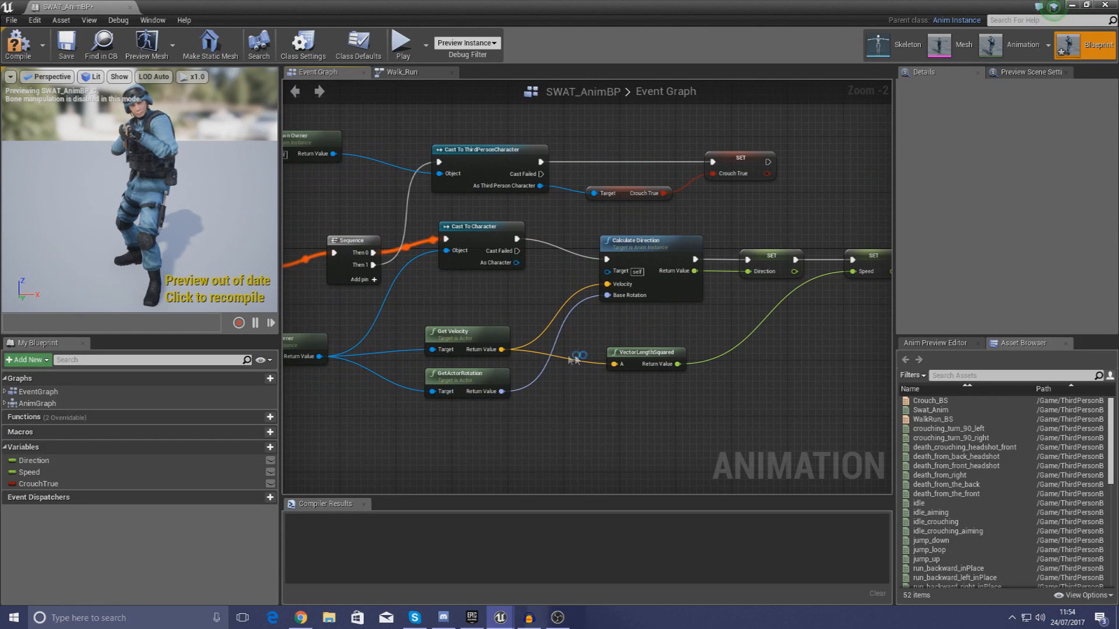
{"action": "right_click_drag", "start_coordinate": [799, 299], "coordinate": [670, 344]}
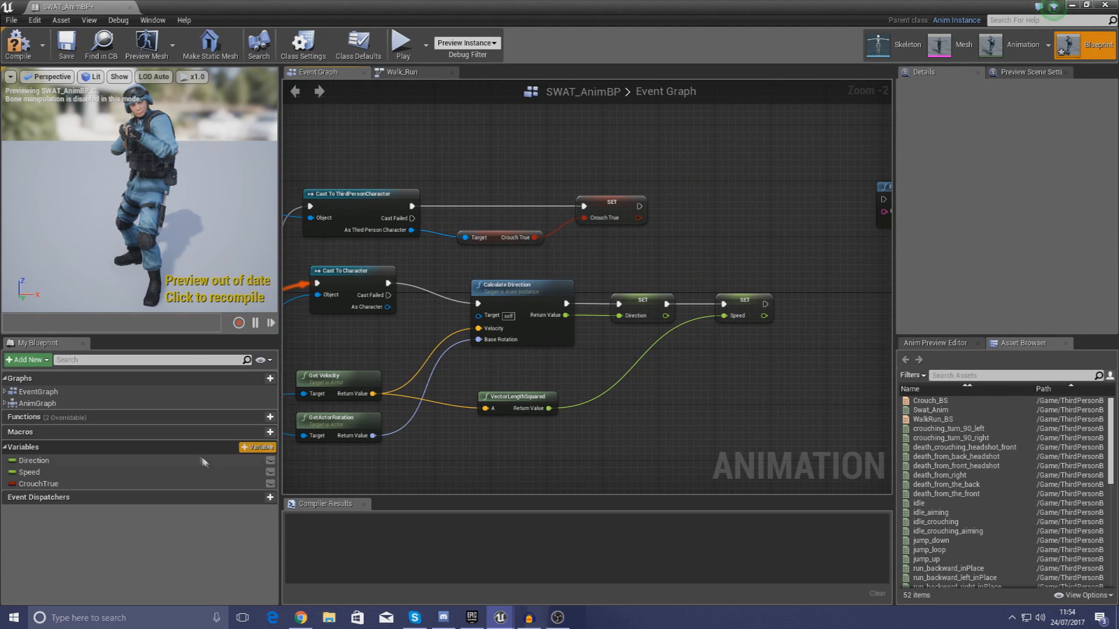
{"action": "right_click_drag", "start_coordinate": [639, 258], "coordinate": [478, 317]}
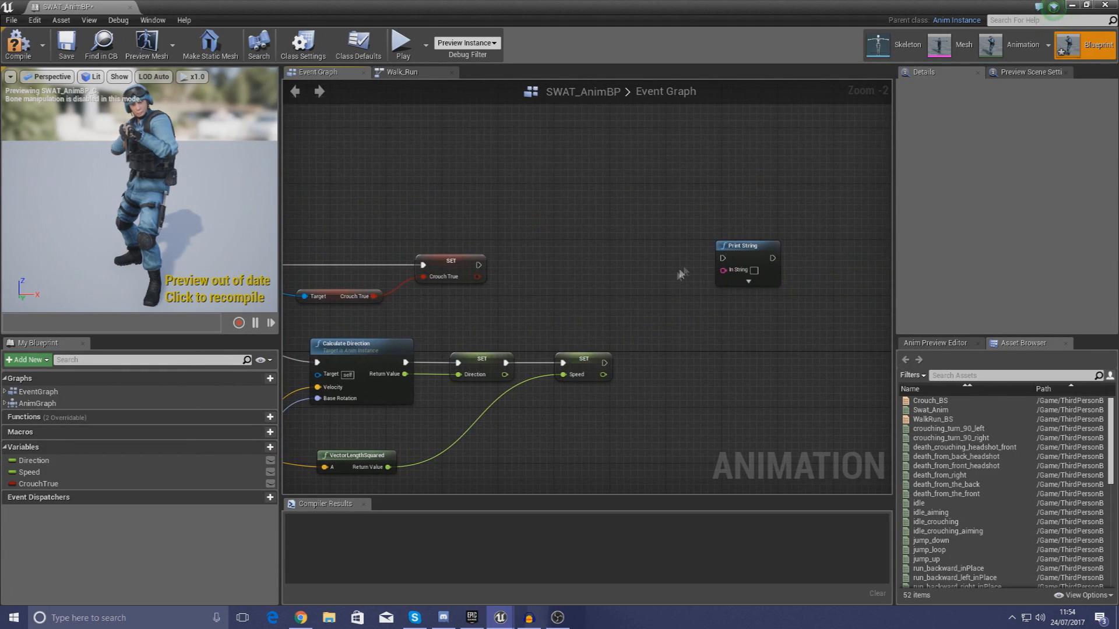
{"action": "key", "text": "Delete"}
{"action": "scroll", "coordinate": [600, 326], "scroll_direction": "up", "scroll_amount": 3}
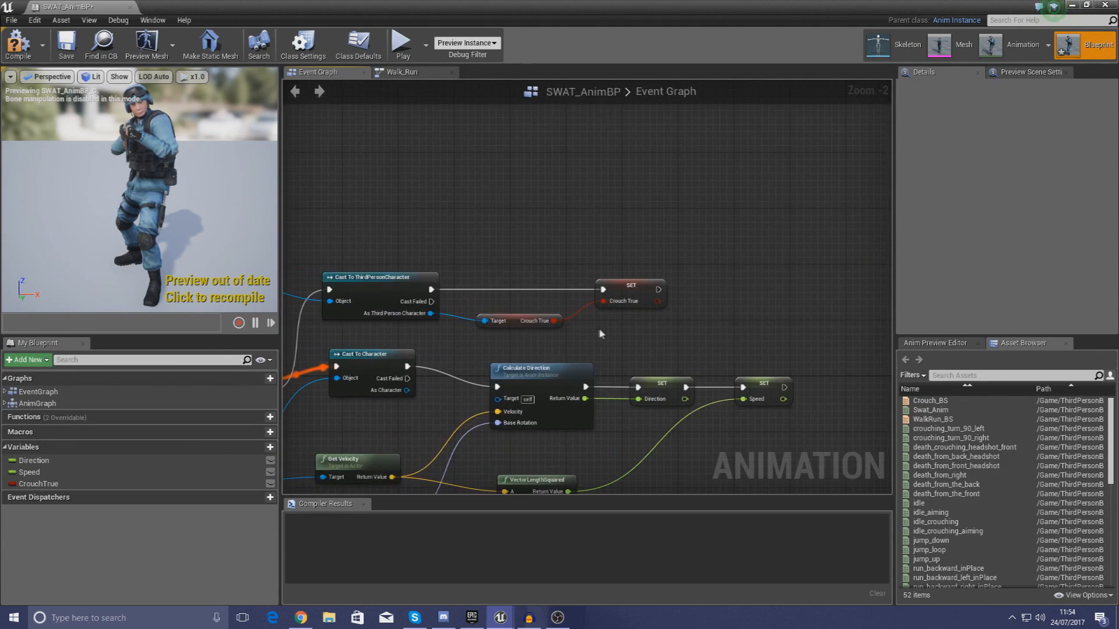
{"action": "right_click_drag", "start_coordinate": [506, 294], "coordinate": [612, 297]}
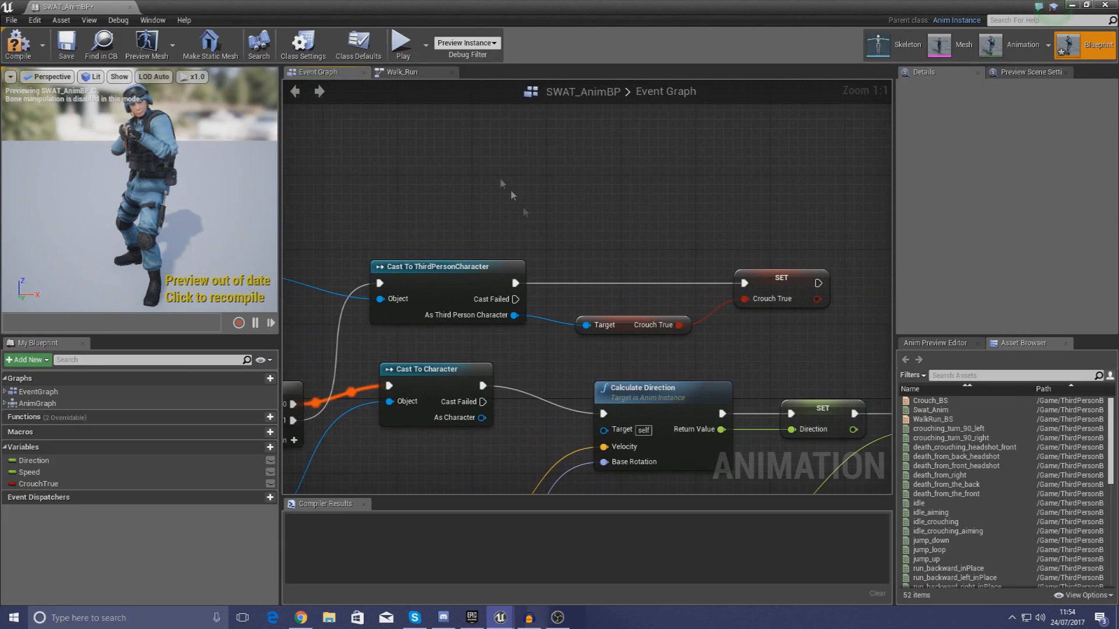
Open the Idle to Crouching transition rule in the Walk_Run state machine and place a Get CrouchTrue node there.
{"action": "left_click", "coordinate": [420, 75]}
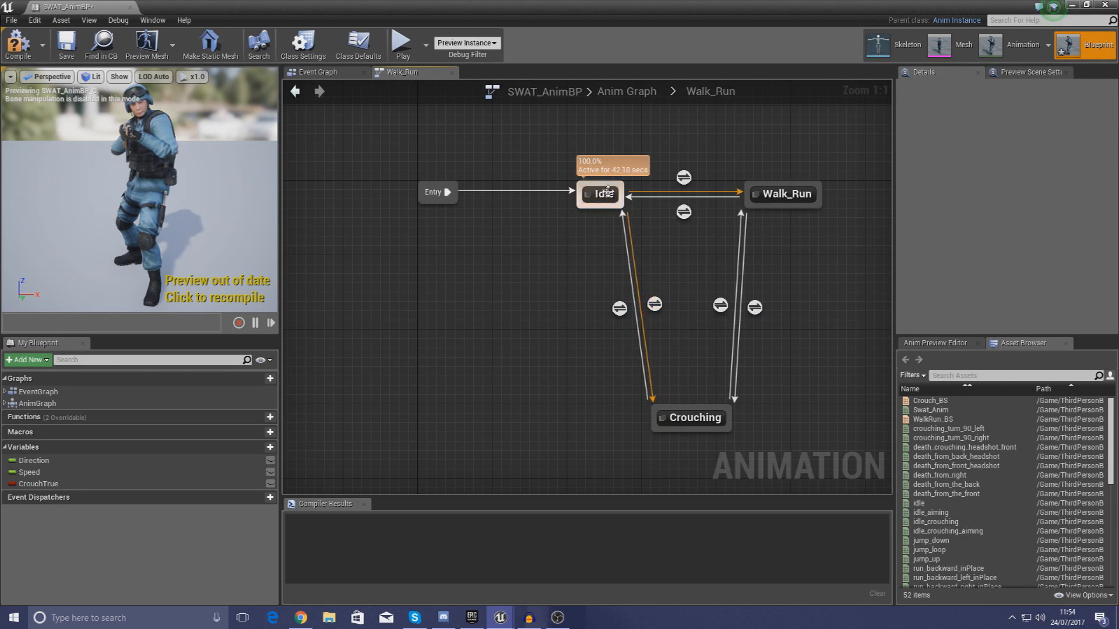
{"action": "double_click", "coordinate": [655, 303]}
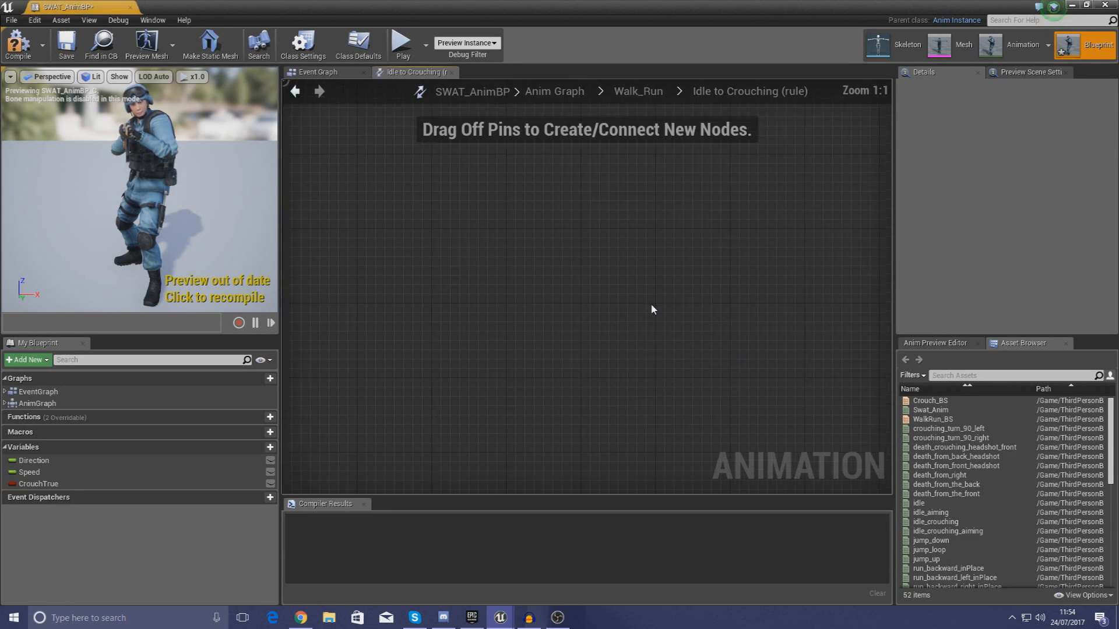
{"action": "right_click_drag", "start_coordinate": [467, 344], "coordinate": [693, 321]}
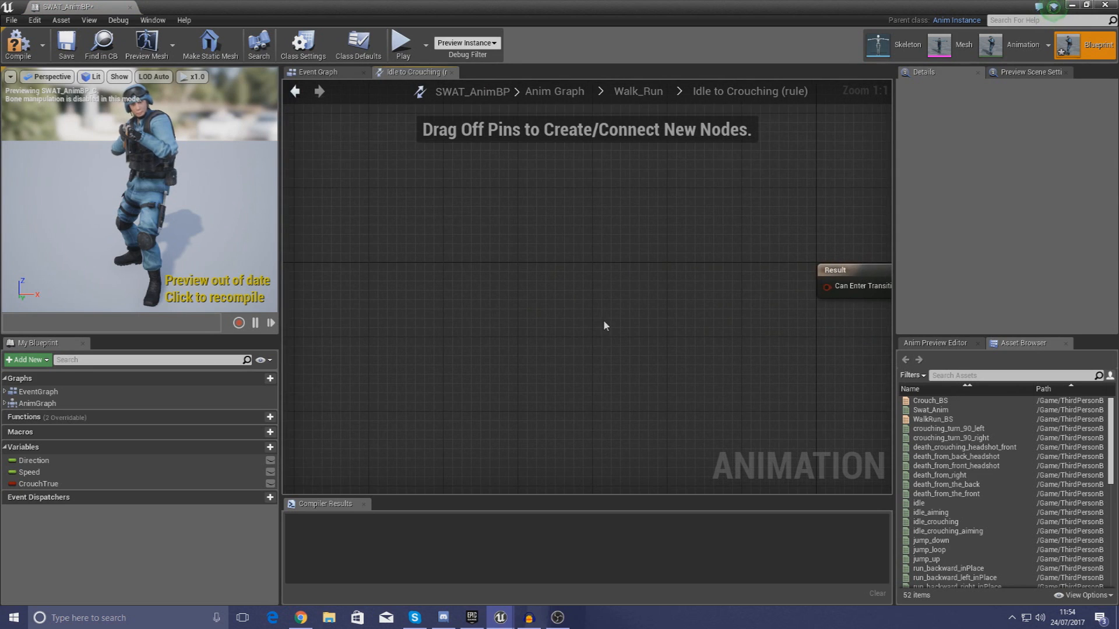
{"action": "right_click_drag", "start_coordinate": [601, 324], "coordinate": [508, 303]}
{"action": "right_click", "coordinate": [494, 302]}
{"action": "left_click_drag", "start_coordinate": [39, 483], "coordinate": [378, 375]}
{"action": "left_click", "coordinate": [426, 419]}
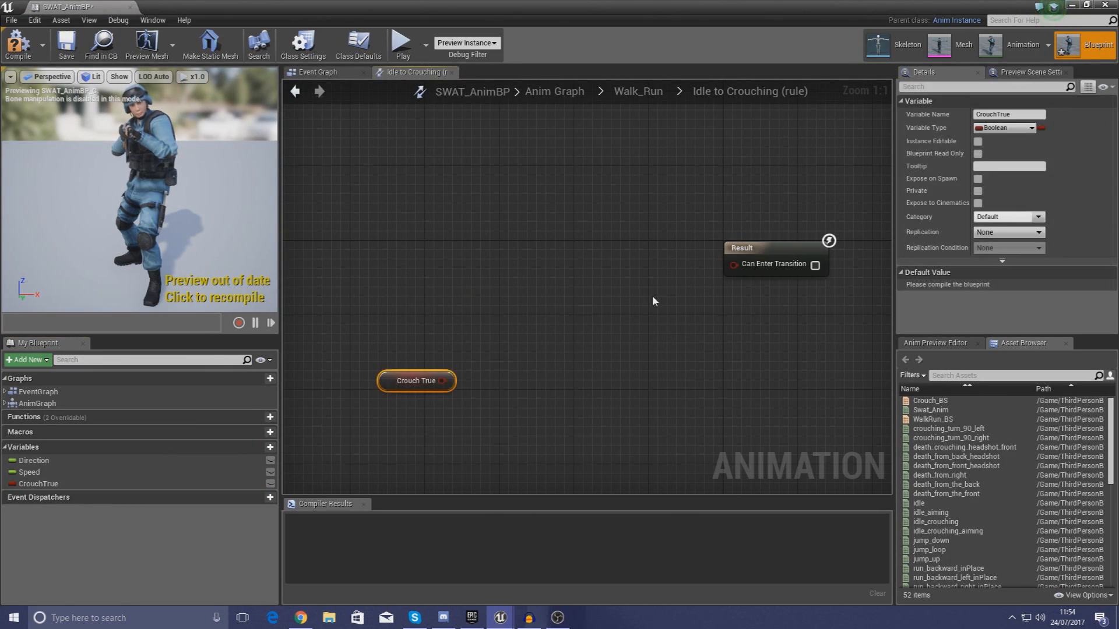
Drive Can Enter Transition with an Equal Boolean node comparing Crouch True against a checked (true) value.
{"action": "left_click_drag", "start_coordinate": [734, 265], "coordinate": [678, 310]}
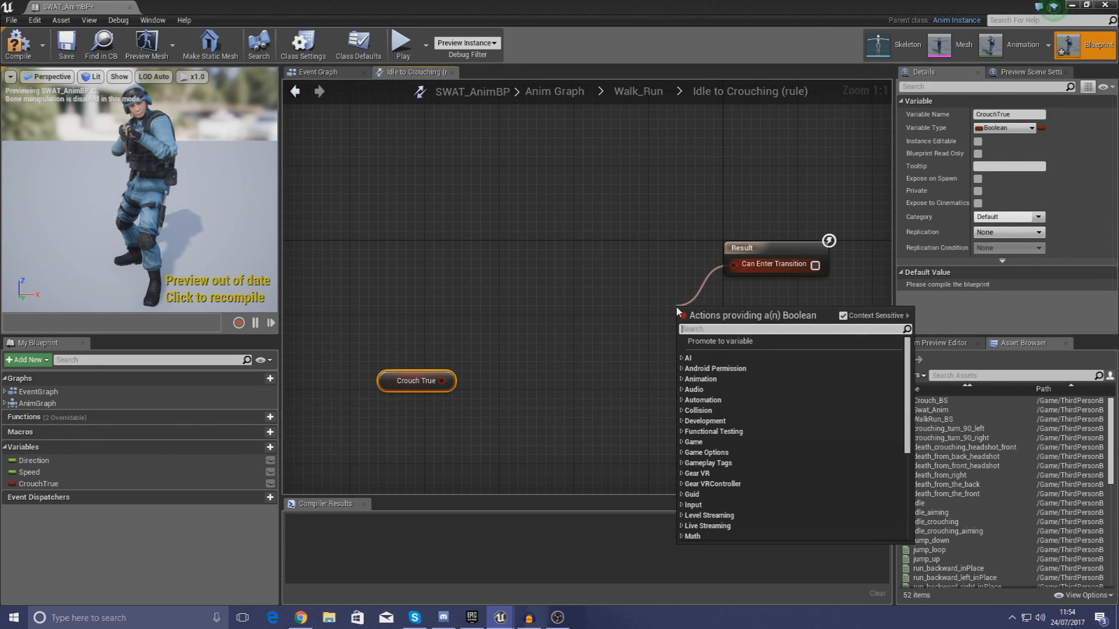
{"action": "type", "text": "boole"}
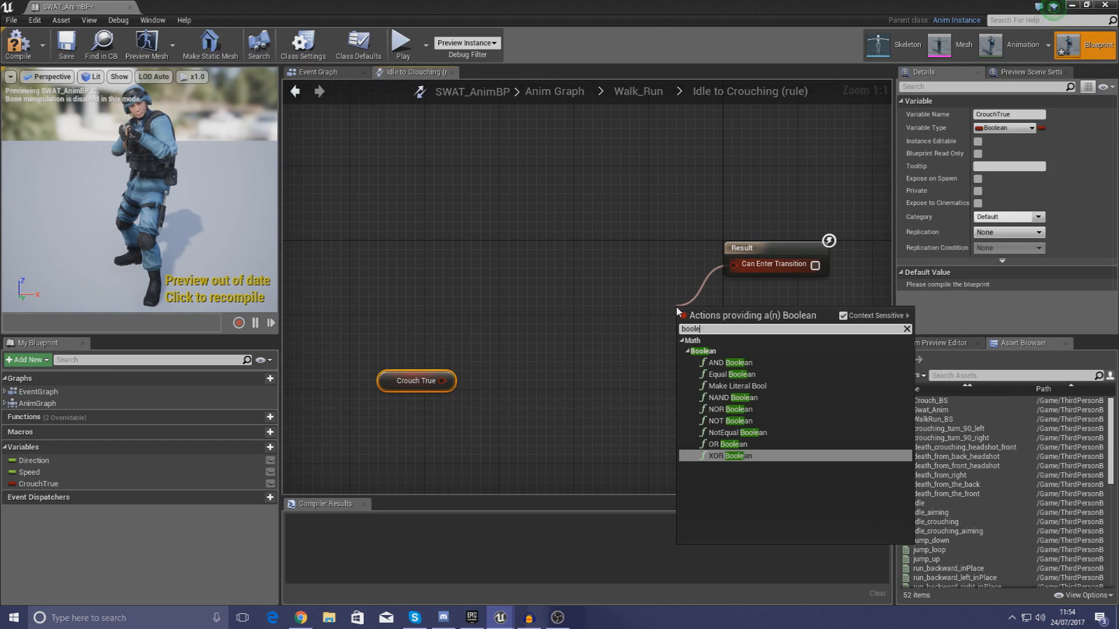
{"action": "left_click", "coordinate": [723, 376]}
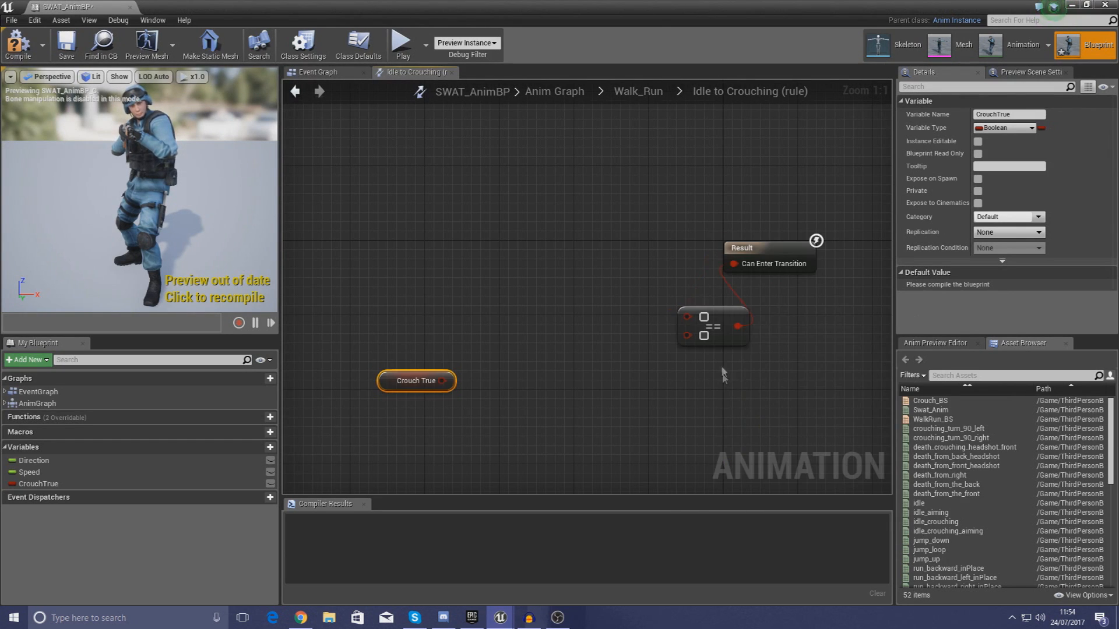
{"action": "left_click_drag", "start_coordinate": [722, 341], "coordinate": [615, 357]}
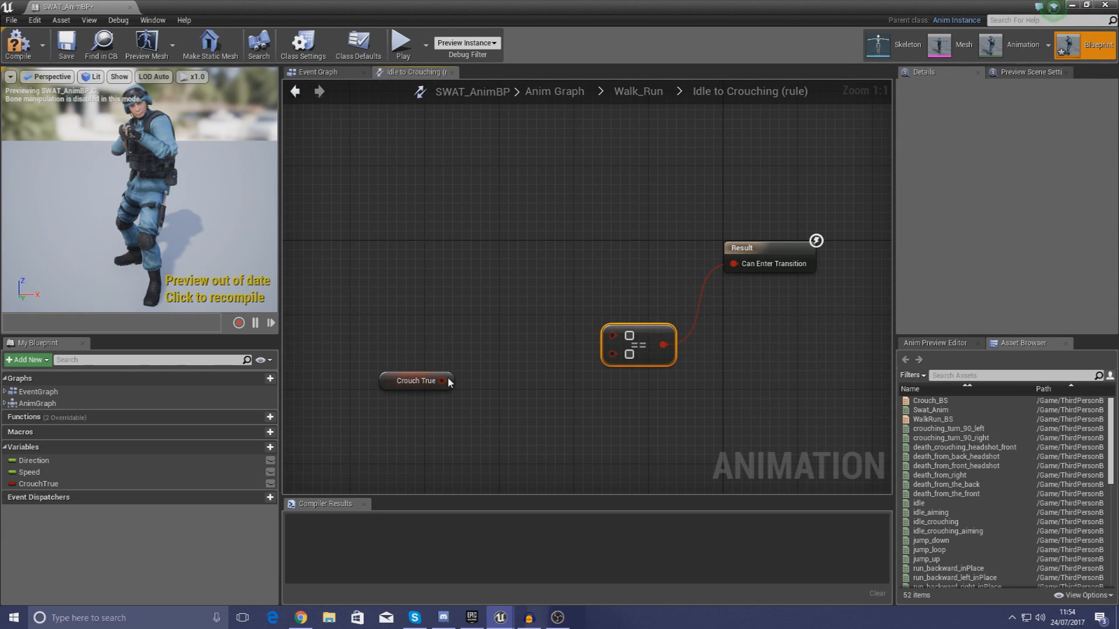
{"action": "left_click_drag", "start_coordinate": [448, 382], "coordinate": [616, 340]}
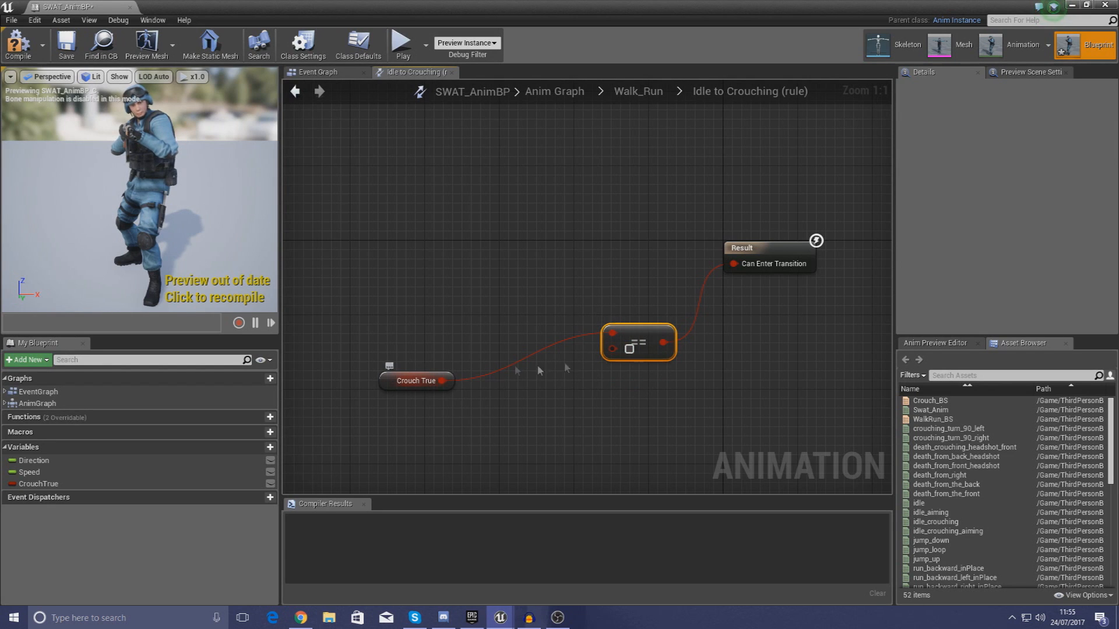
{"action": "left_click", "coordinate": [629, 349]}
{"action": "left_click", "coordinate": [644, 464]}
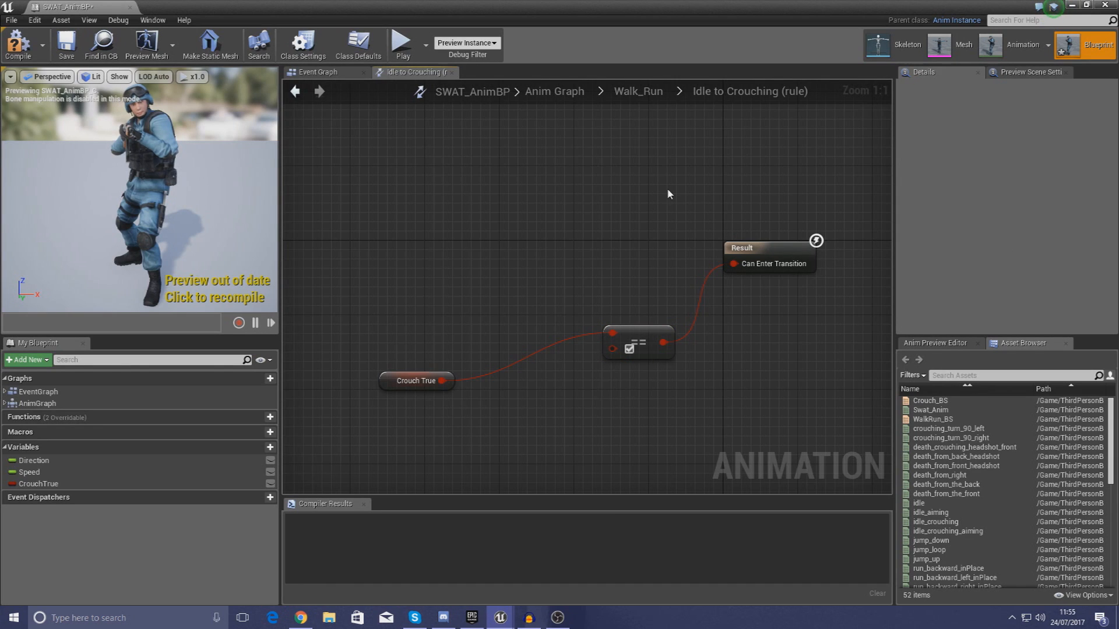
Copy the Crouch True comparison into the Walk_Run to Crouching rule, connect it to Can Enter Transition, and return to the state machine.
{"action": "left_click_drag", "start_coordinate": [635, 429], "coordinate": [349, 264]}
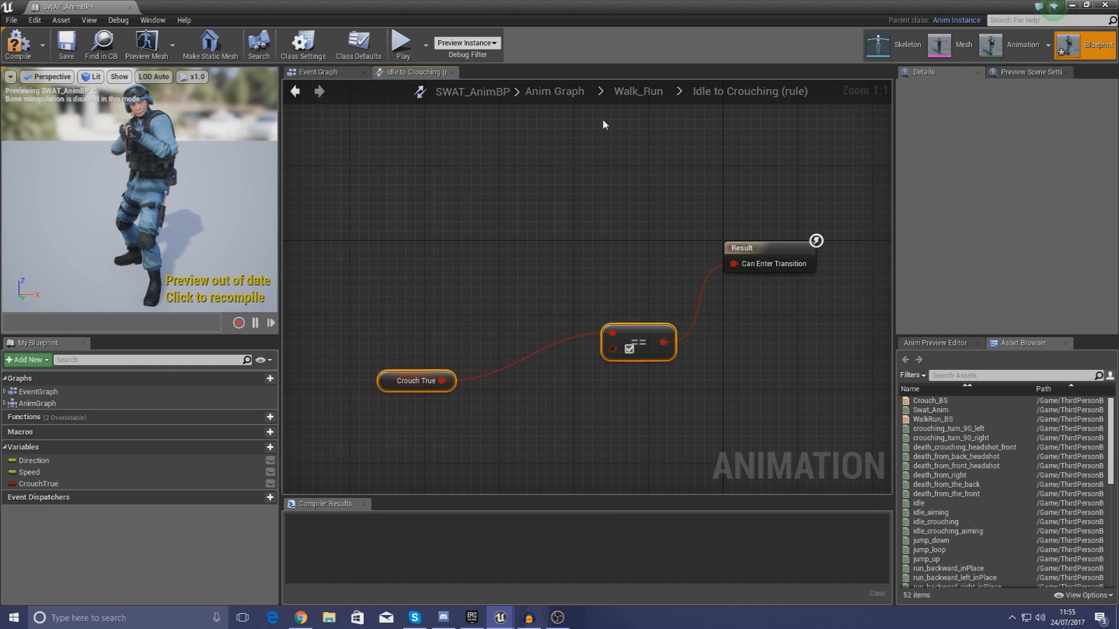
{"action": "left_click", "coordinate": [638, 92]}
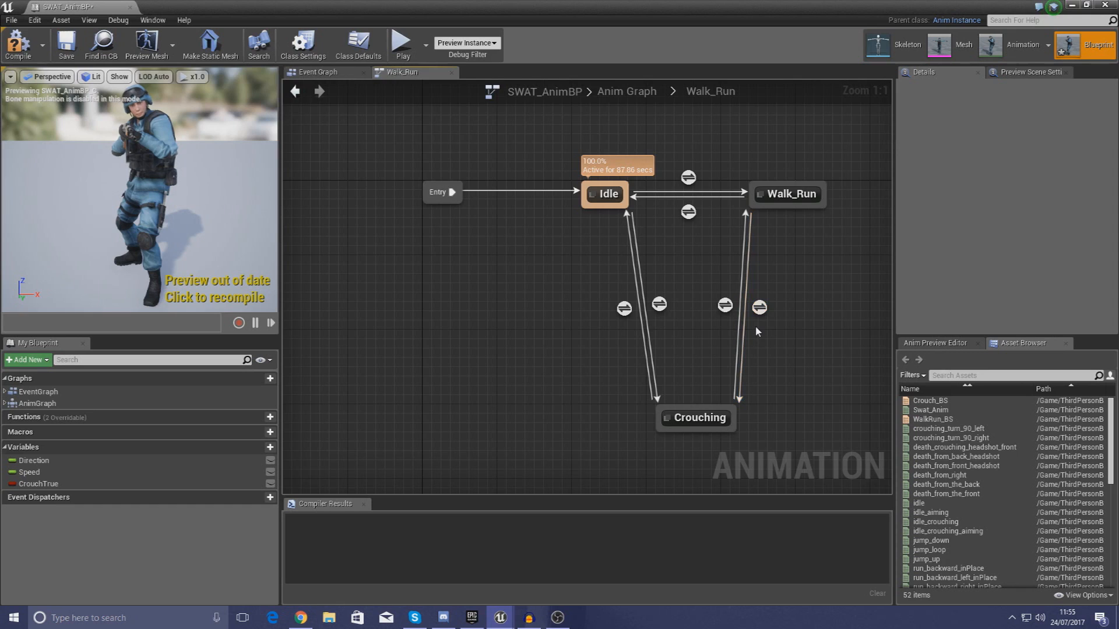
{"action": "double_click", "coordinate": [760, 307]}
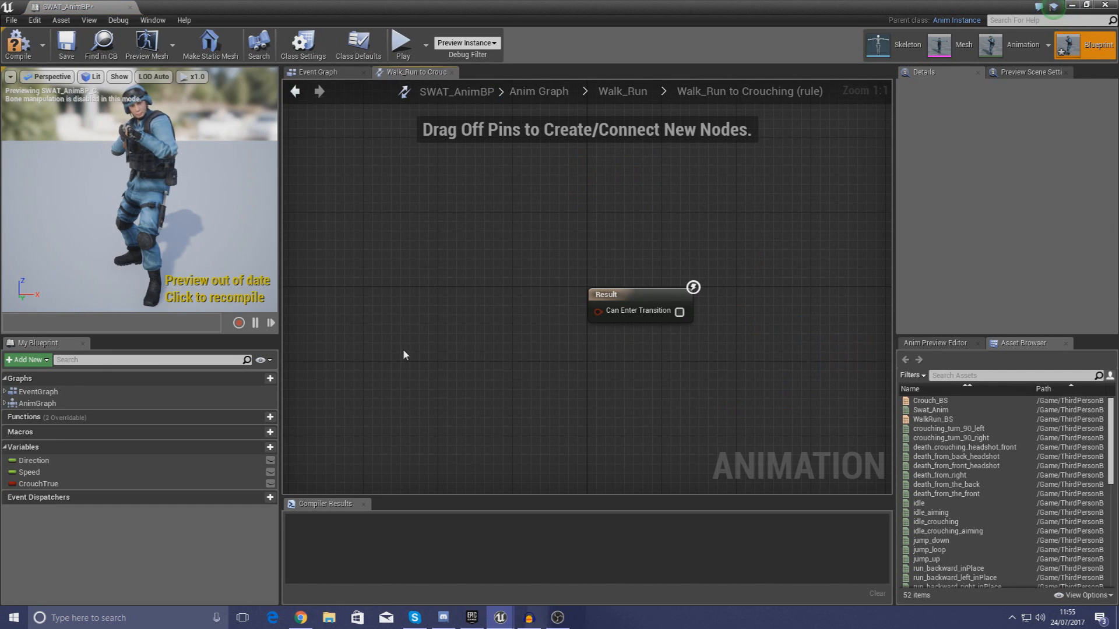
{"action": "right_click_drag", "start_coordinate": [404, 355], "coordinate": [529, 332]}
{"action": "key", "text": "ctrl+v"}
{"action": "left_click_drag", "start_coordinate": [676, 330], "coordinate": [727, 295]}
{"action": "left_click", "coordinate": [376, 183]}
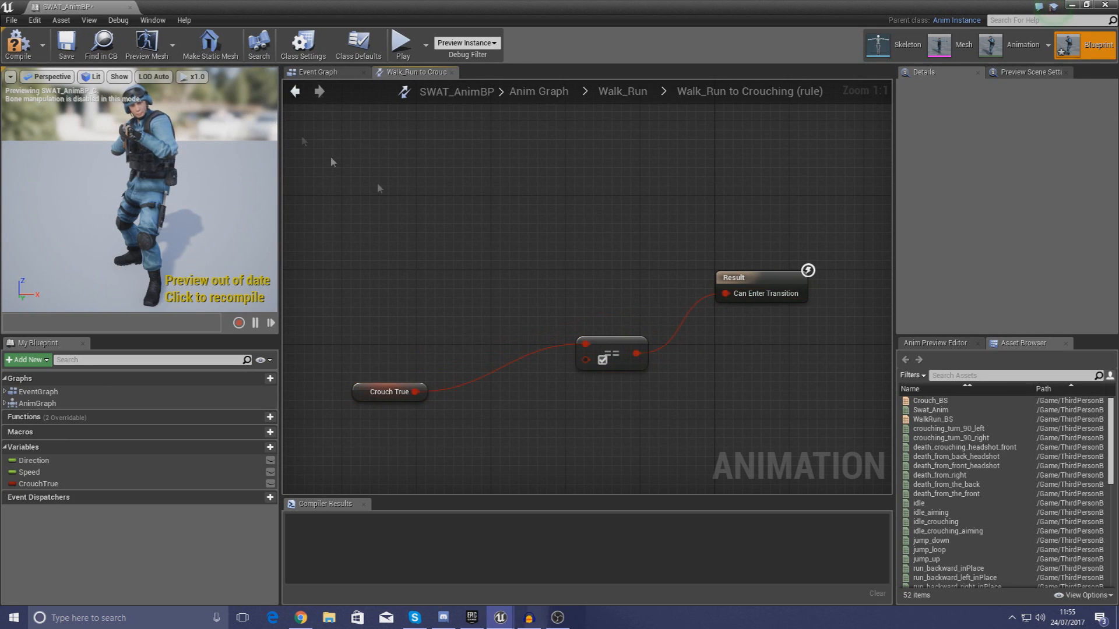
{"action": "left_click", "coordinate": [638, 94]}
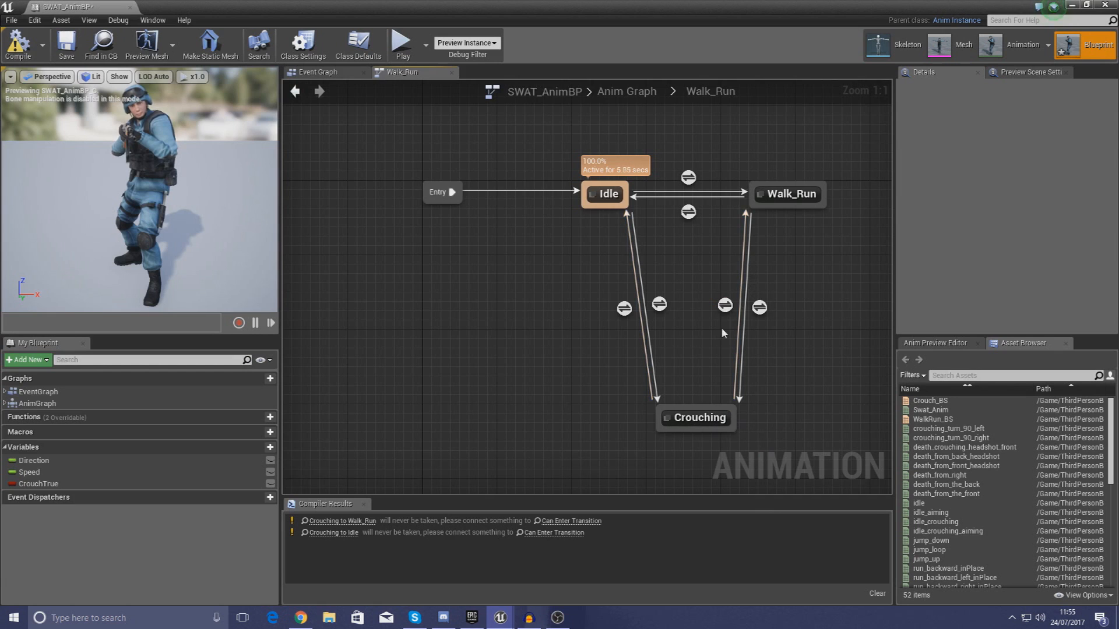
In the Crouching to Walk_Run rule, paste the Crouch True comparison, uncheck its compared value to false, and connect it to Can Enter Transition.
{"action": "double_click", "coordinate": [726, 306]}
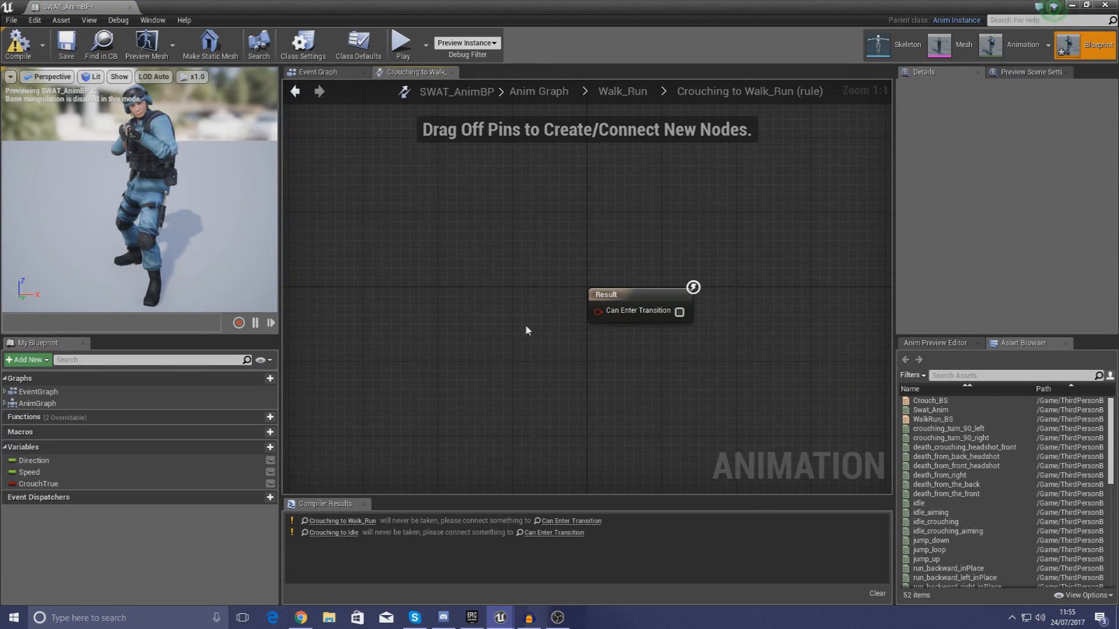
{"action": "right_click_drag", "start_coordinate": [465, 326], "coordinate": [560, 317]}
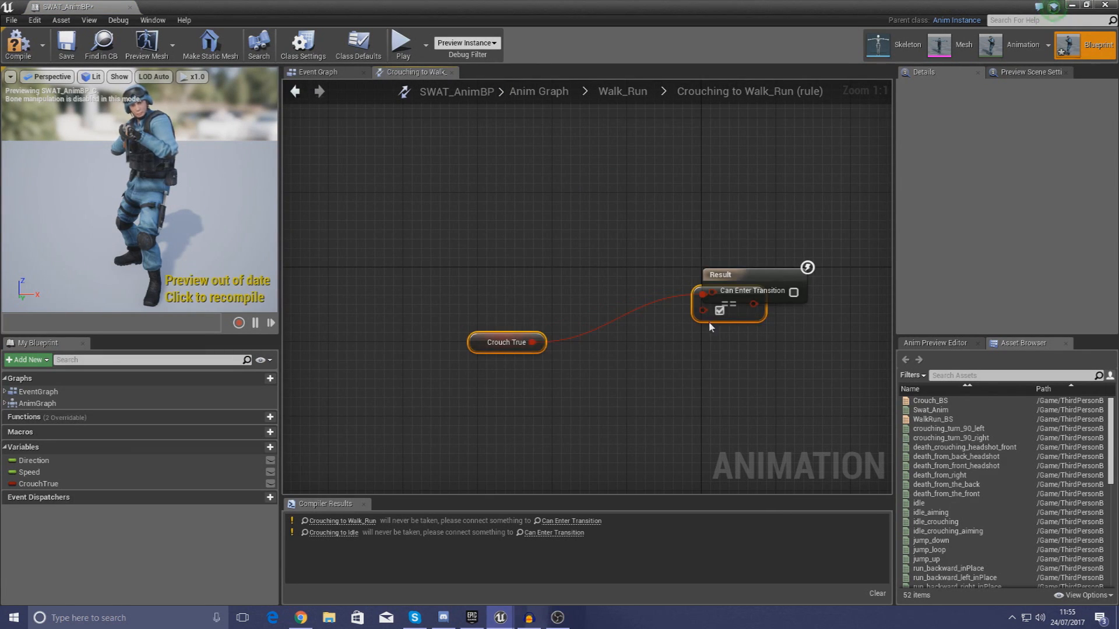
{"action": "left_click_drag", "start_coordinate": [746, 322], "coordinate": [607, 378]}
{"action": "left_click", "coordinate": [634, 372]}
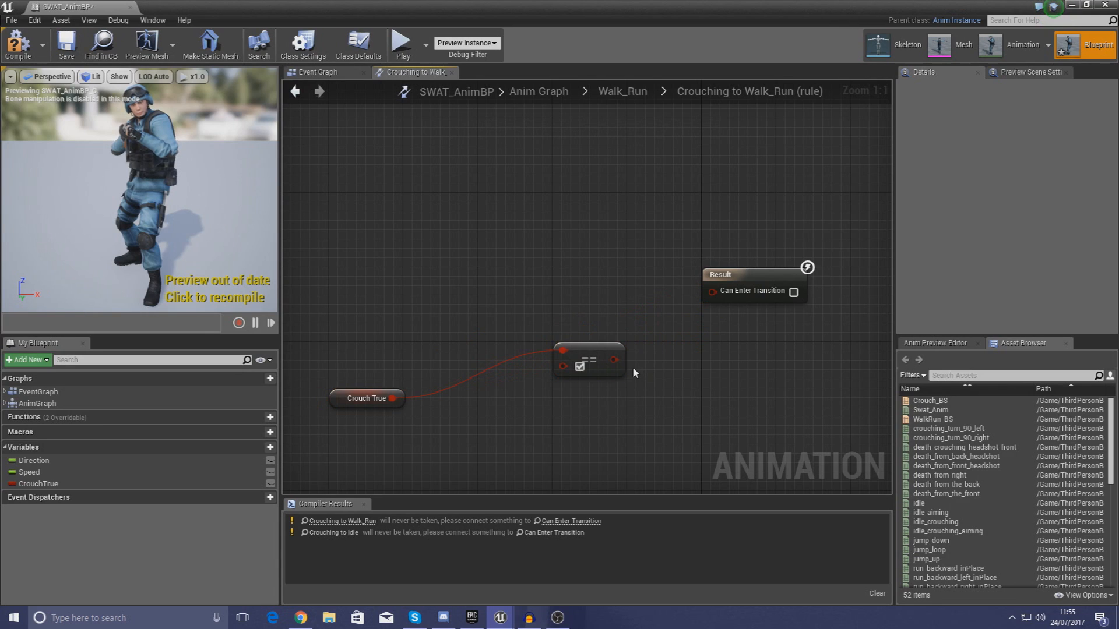
{"action": "left_click", "coordinate": [579, 366]}
{"action": "left_click_drag", "start_coordinate": [614, 360], "coordinate": [711, 299]}
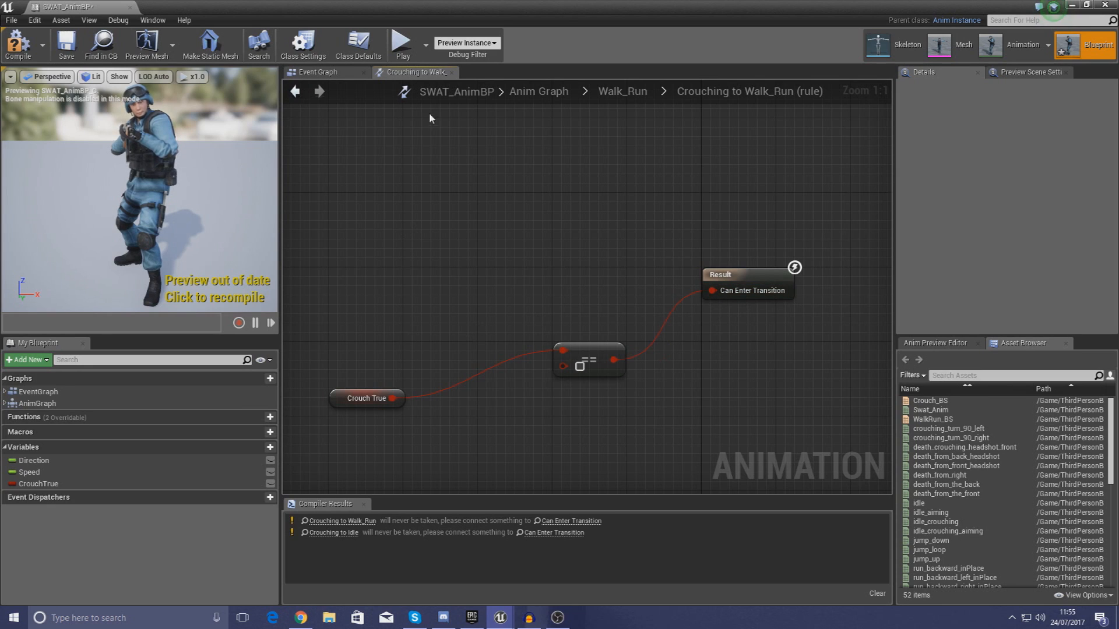
Copy the unchecked Crouch True comparison into the Crouching to Idle rule to drive Can Enter Transition, and compile the animation blueprint.
{"action": "left_click_drag", "start_coordinate": [615, 447], "coordinate": [362, 267]}
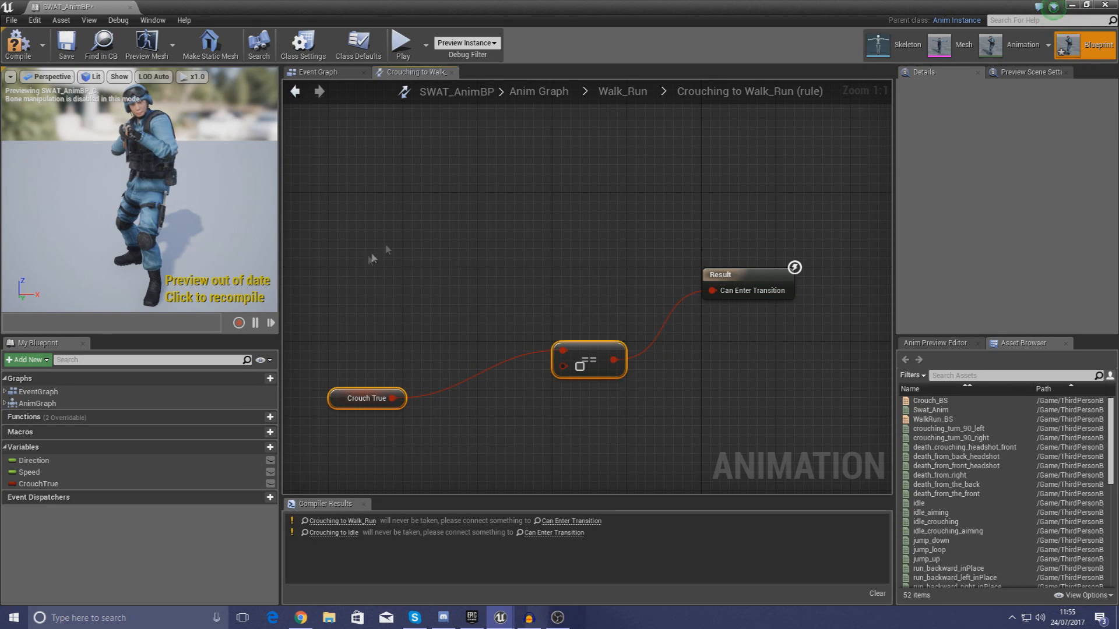
{"action": "left_click", "coordinate": [622, 91]}
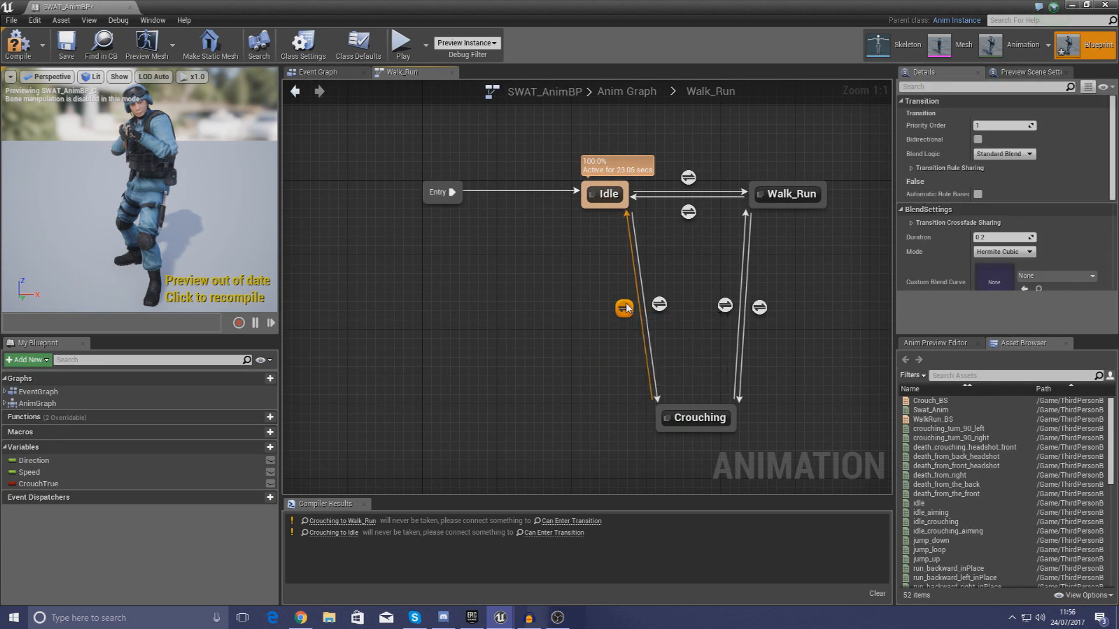
{"action": "double_click", "coordinate": [622, 308]}
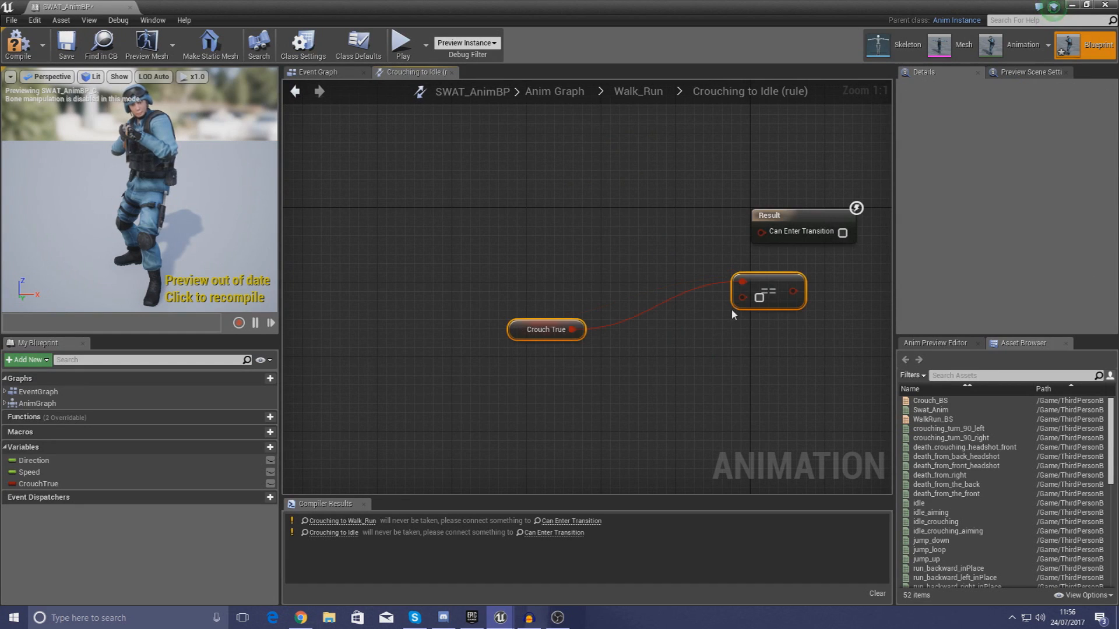
{"action": "left_click_drag", "start_coordinate": [778, 279], "coordinate": [765, 238]}
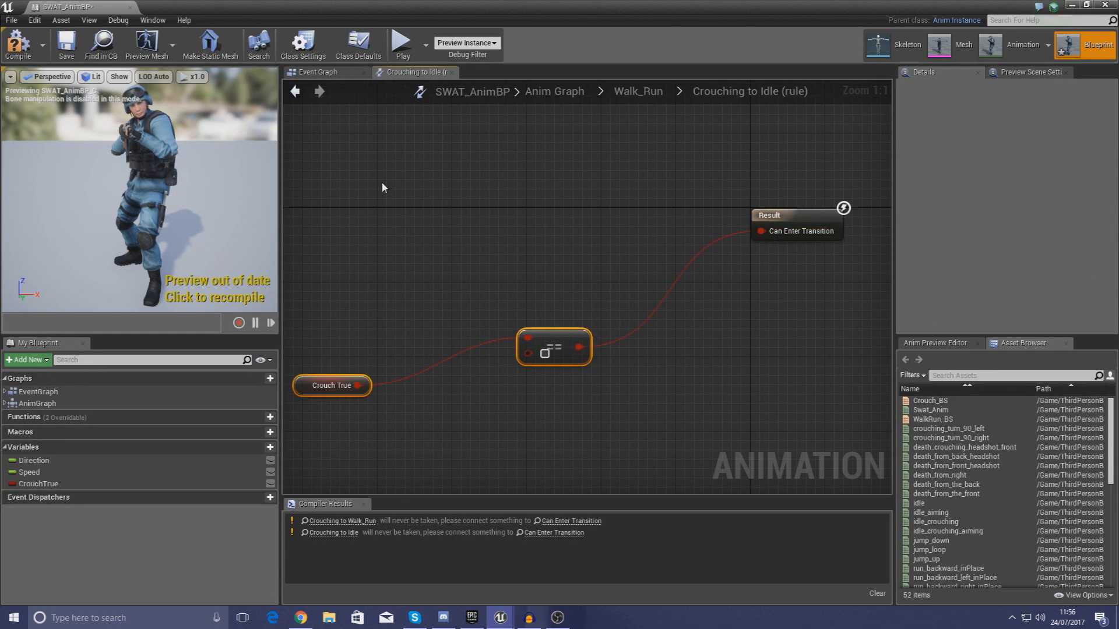
{"action": "left_click", "coordinate": [18, 47]}
Play the ThirdPersonExampleMap level from the main editor to test walking and crouching with the SWAT character, and end the play session.
{"action": "left_click_drag", "start_coordinate": [409, 5], "coordinate": [1118, 7]}
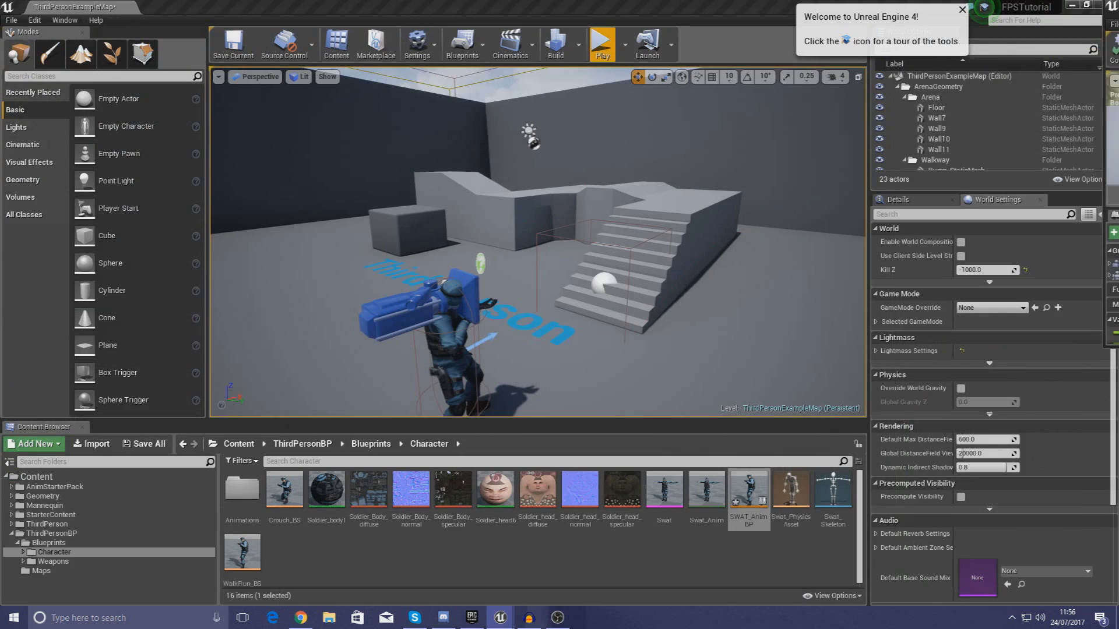
{"action": "left_click", "coordinate": [592, 139]}
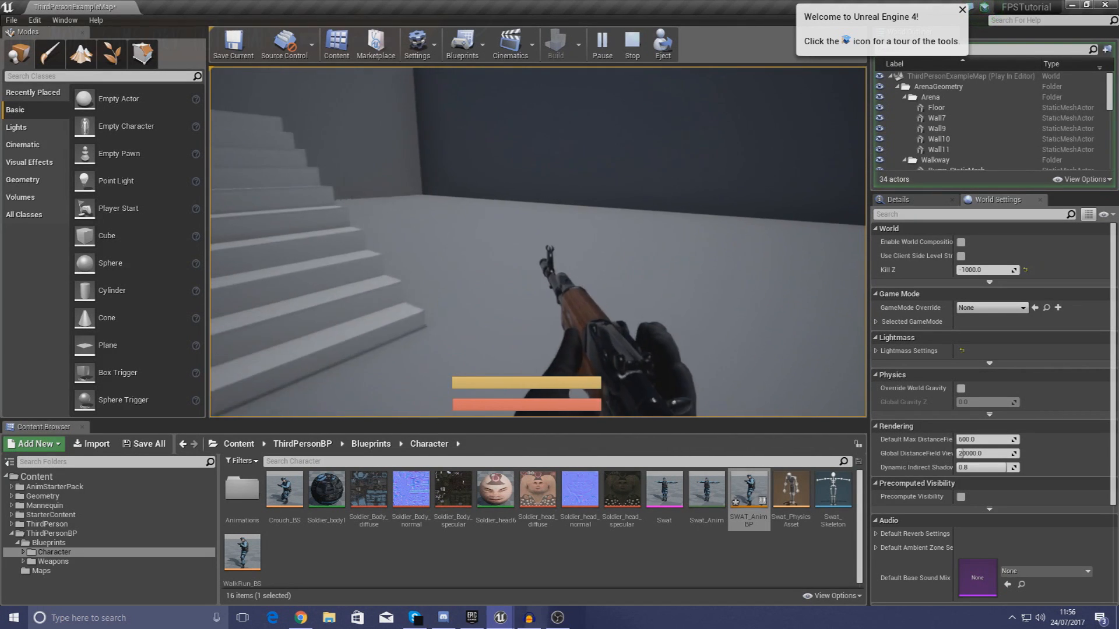
{"action": "key", "text": "w"}
{"action": "key", "text": "f"}
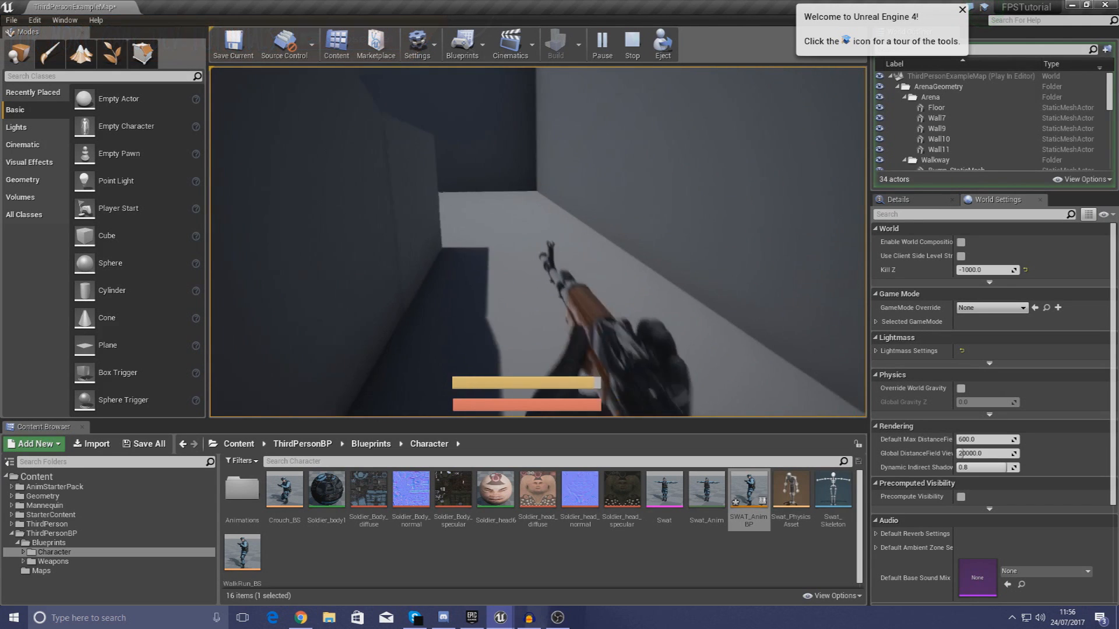
{"action": "key", "text": "w"}
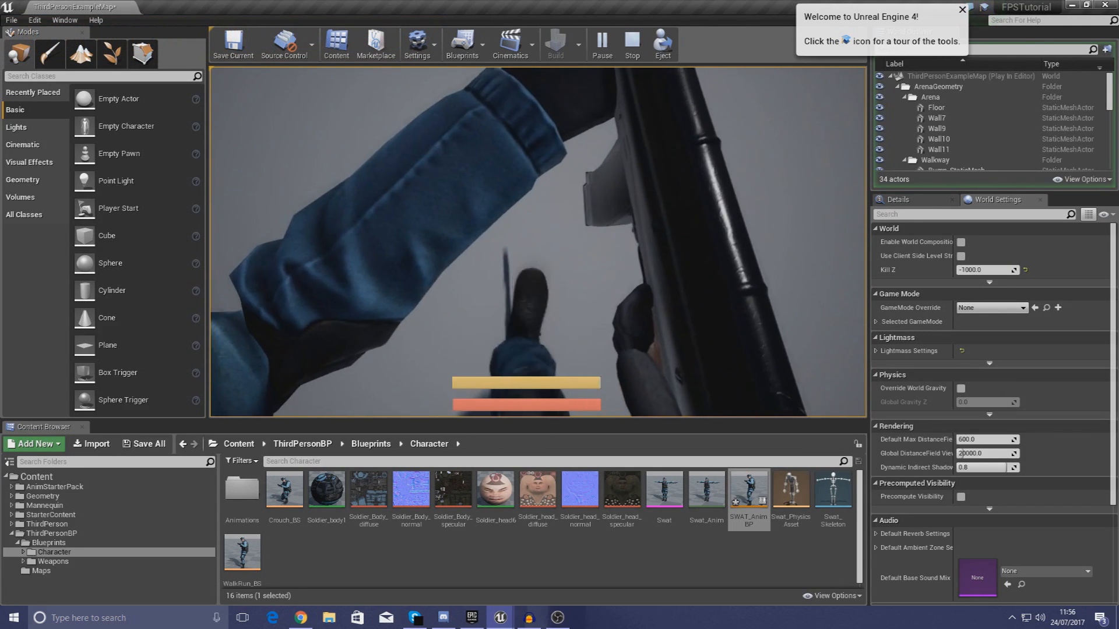
{"action": "key", "text": "Escape"}
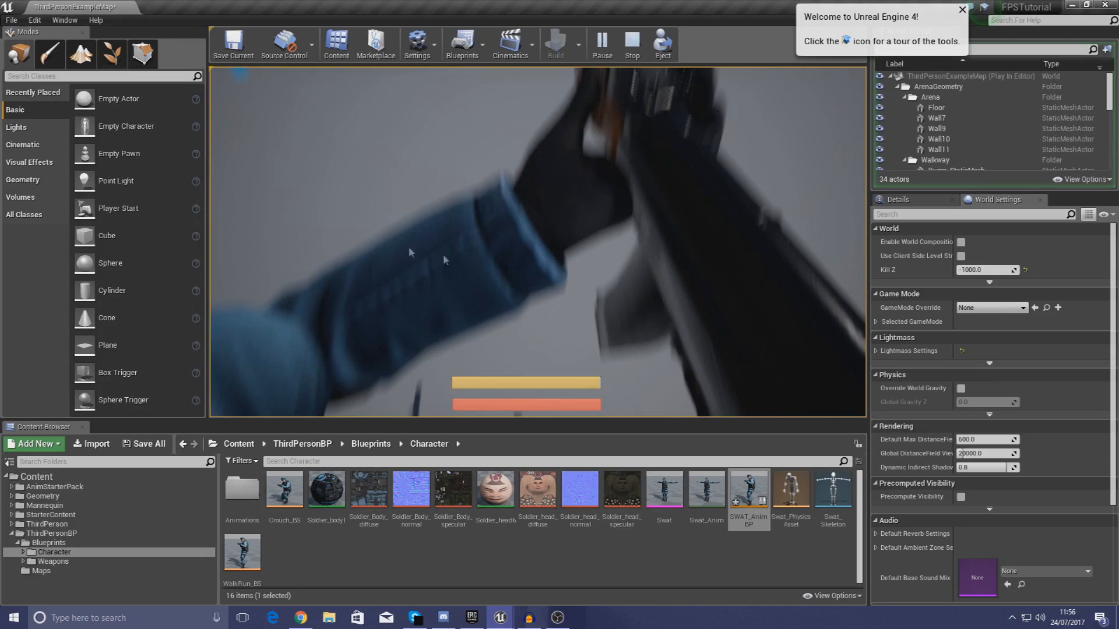